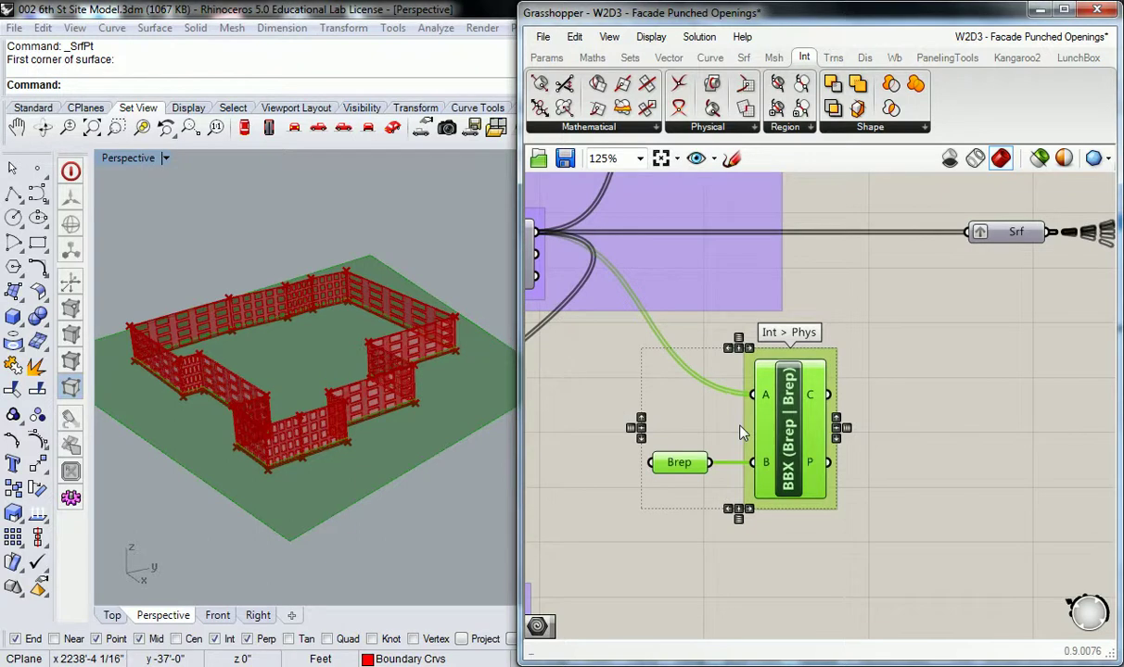
# Reposition the Brep | Brep intersection group and its Brep parameter in the open canvas area below DeBrep
pyautogui.scroll(-3, 677, 412)
pyautogui.moveTo(806, 507); pyautogui.dragTo(703, 456)
pyautogui.moveTo(777, 451); pyautogui.dragTo(707, 445)
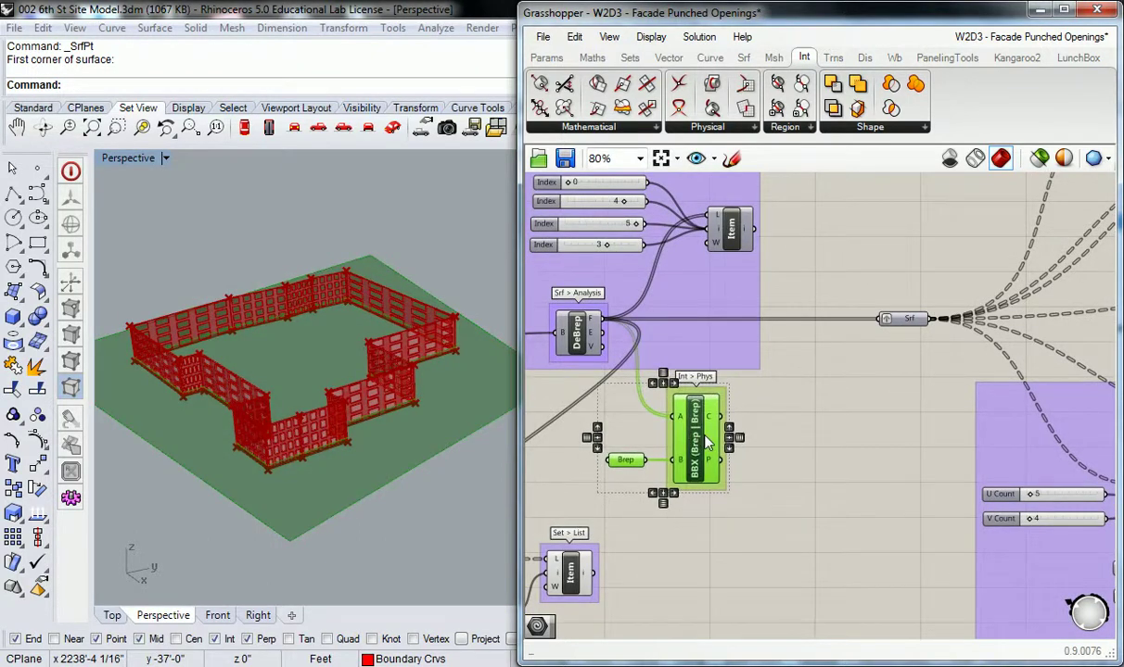
pyautogui.scroll(-2, 706, 443)
pyautogui.moveTo(706, 550); pyautogui.dragTo(800, 469, button='right')
pyautogui.moveTo(838, 530); pyautogui.dragTo(650, 361)
pyautogui.moveTo(789, 355); pyautogui.dragTo(778, 417)
pyautogui.scroll(2, 709, 427)
pyautogui.click(678, 403)
pyautogui.moveTo(683, 433); pyautogui.dragTo(735, 433)
pyautogui.click(682, 389)
pyautogui.moveTo(682, 389); pyautogui.dragTo(589, 398, button='right')
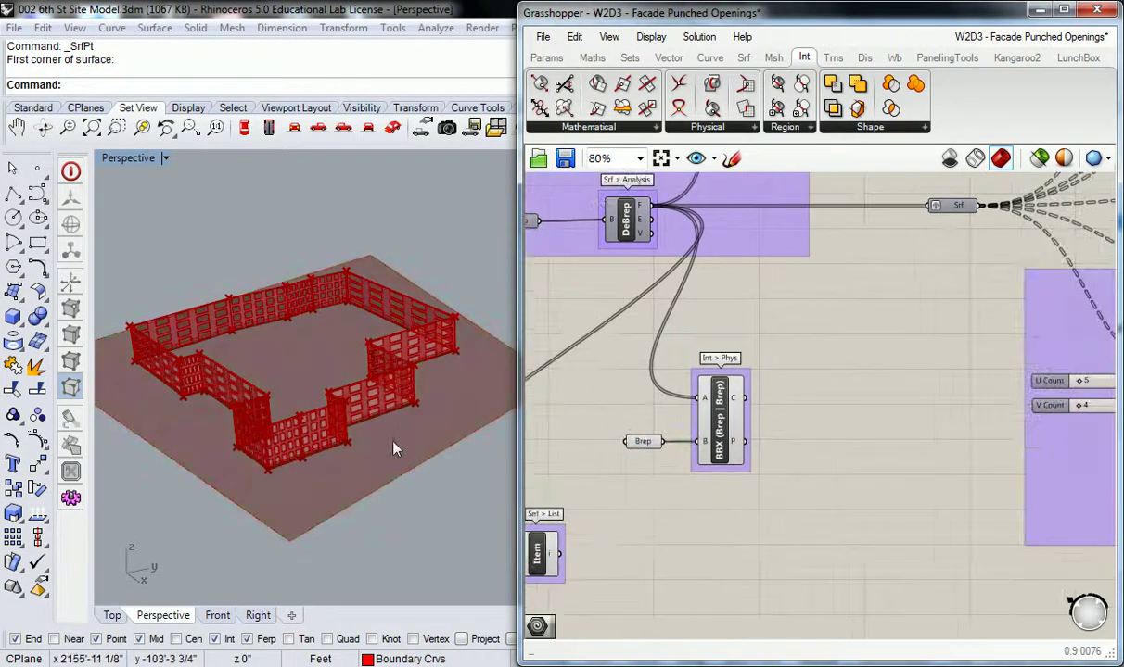
# Examine where the ground surface meets the facades in the Perspective view and check the intersection component's curve and point outputs
pyautogui.moveTo(408, 428); pyautogui.dragTo(408, 352, button='right')
pyautogui.click(720, 421)
pyautogui.moveTo(399, 278); pyautogui.dragTo(401, 351, button='right')
pyautogui.scroll(3, 331, 528)
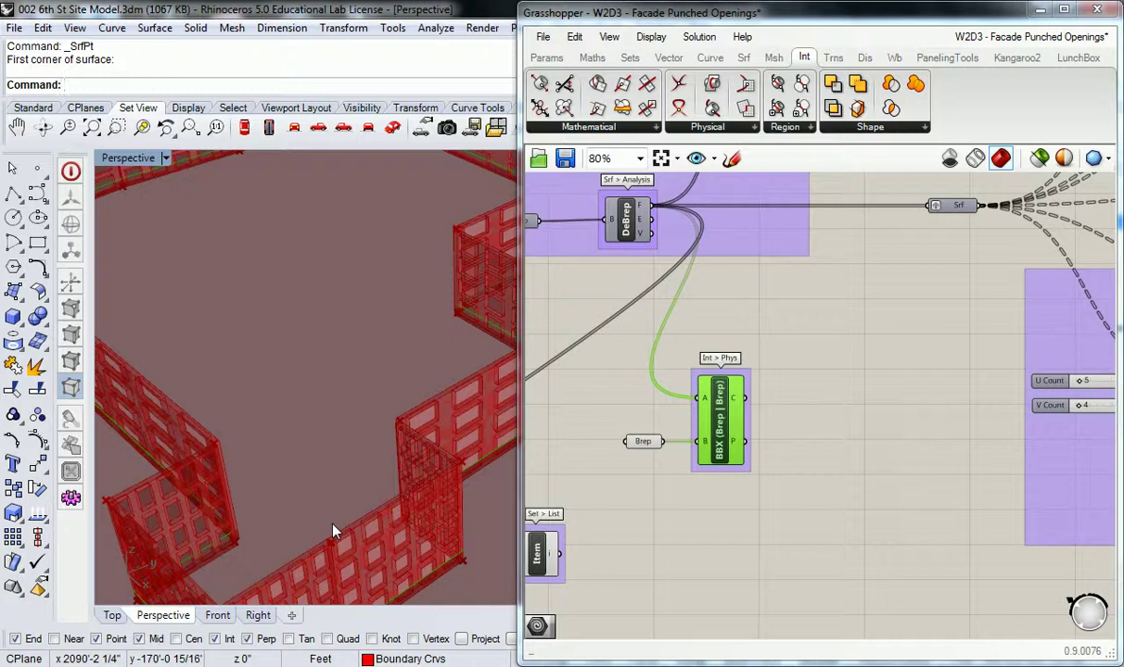
pyautogui.scroll(-5, 353, 458)
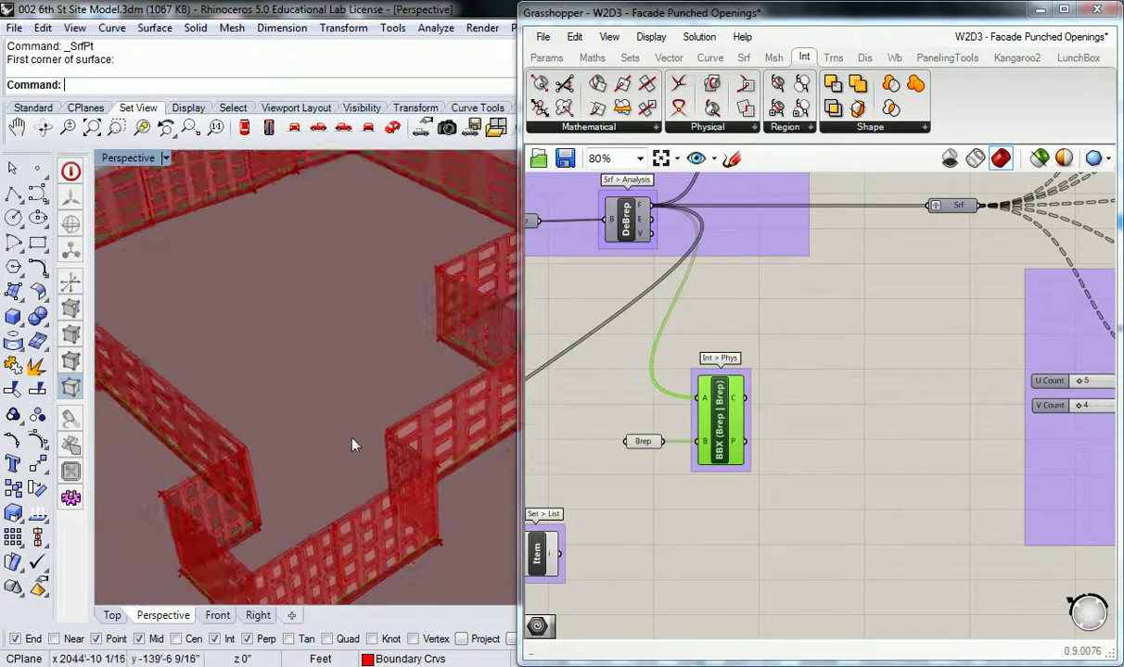
pyautogui.click(832, 381)
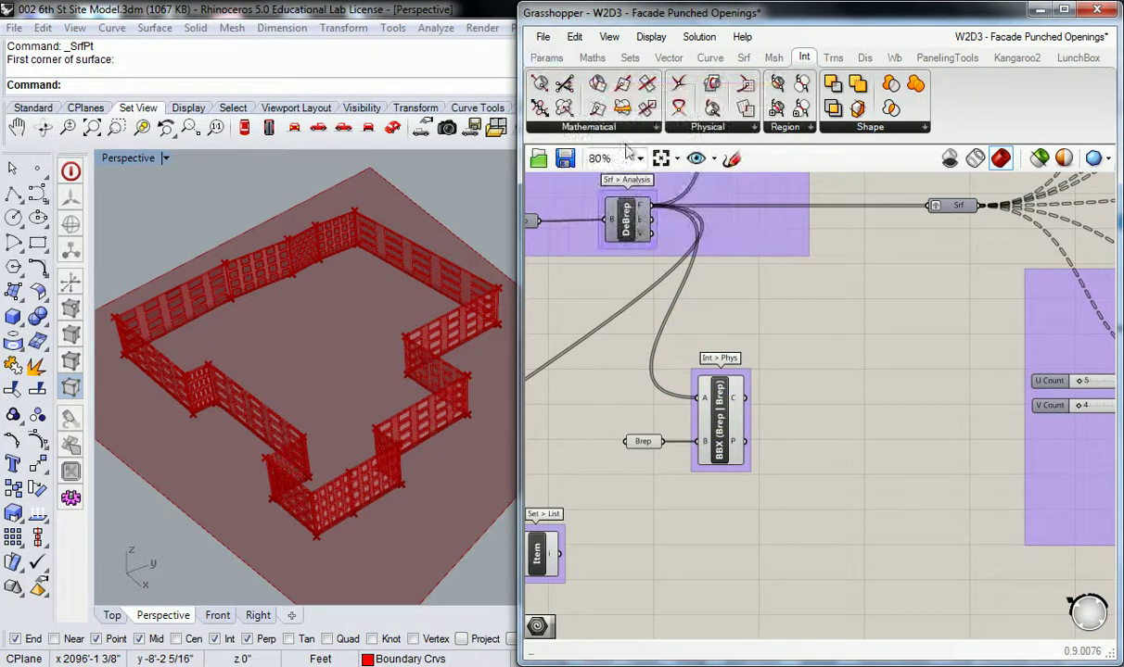
pyautogui.moveTo(739, 400)
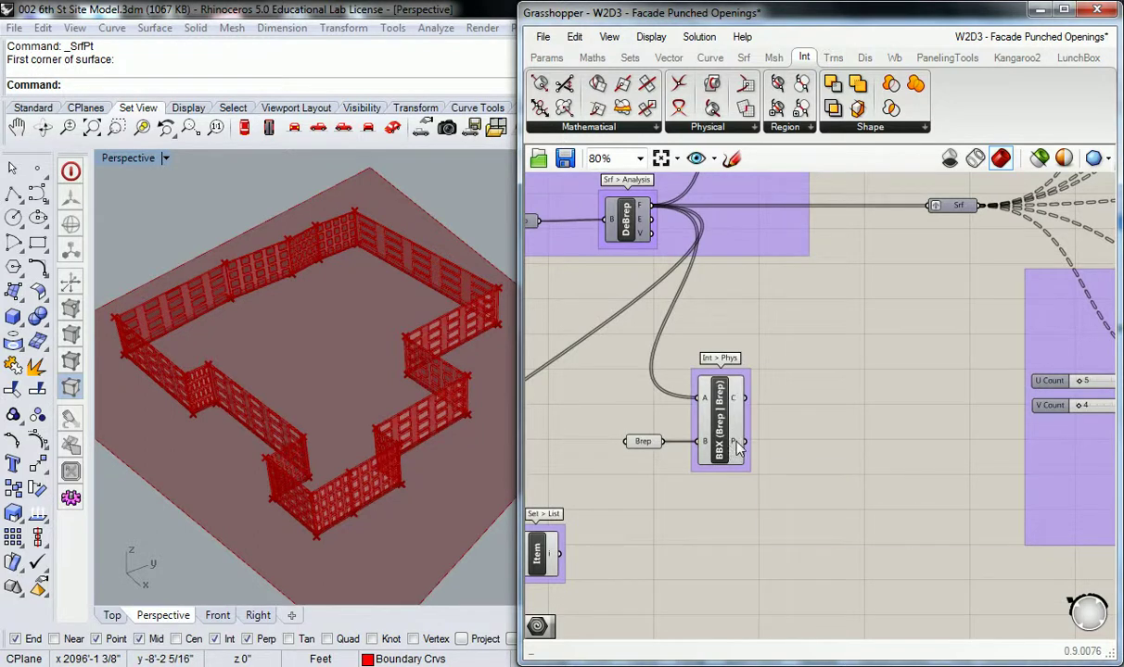
pyautogui.moveTo(739, 446)
pyautogui.moveTo(780, 327); pyautogui.dragTo(746, 325, button='right')
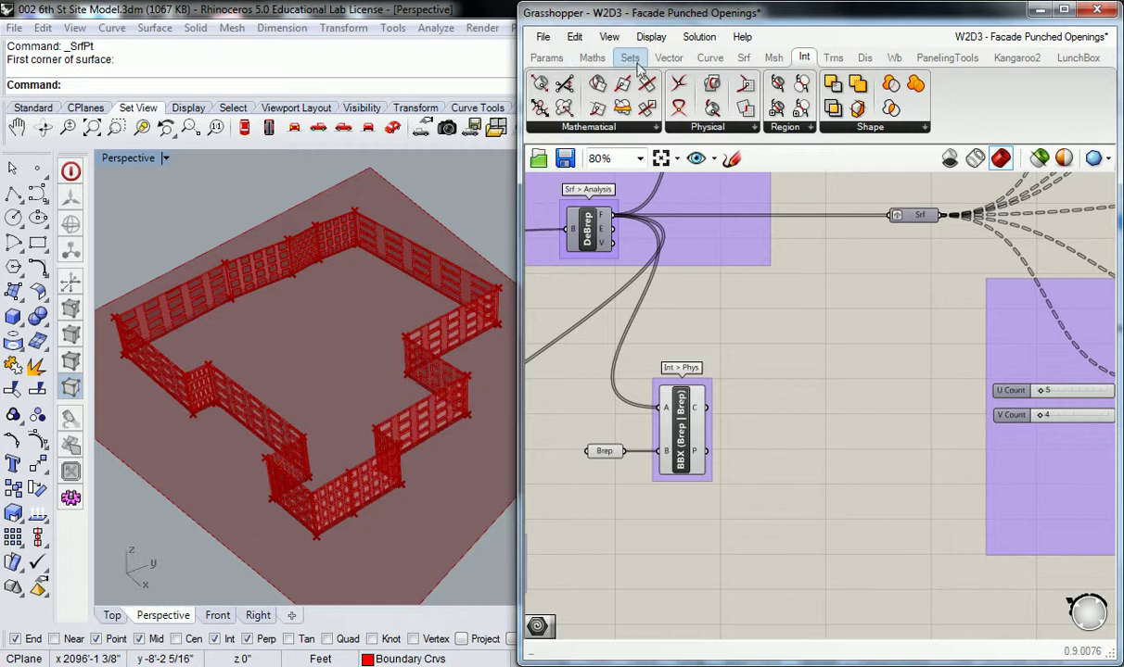
# Add a curve Length component beside the Brep | Brep intersection component
pyautogui.click(718, 60)
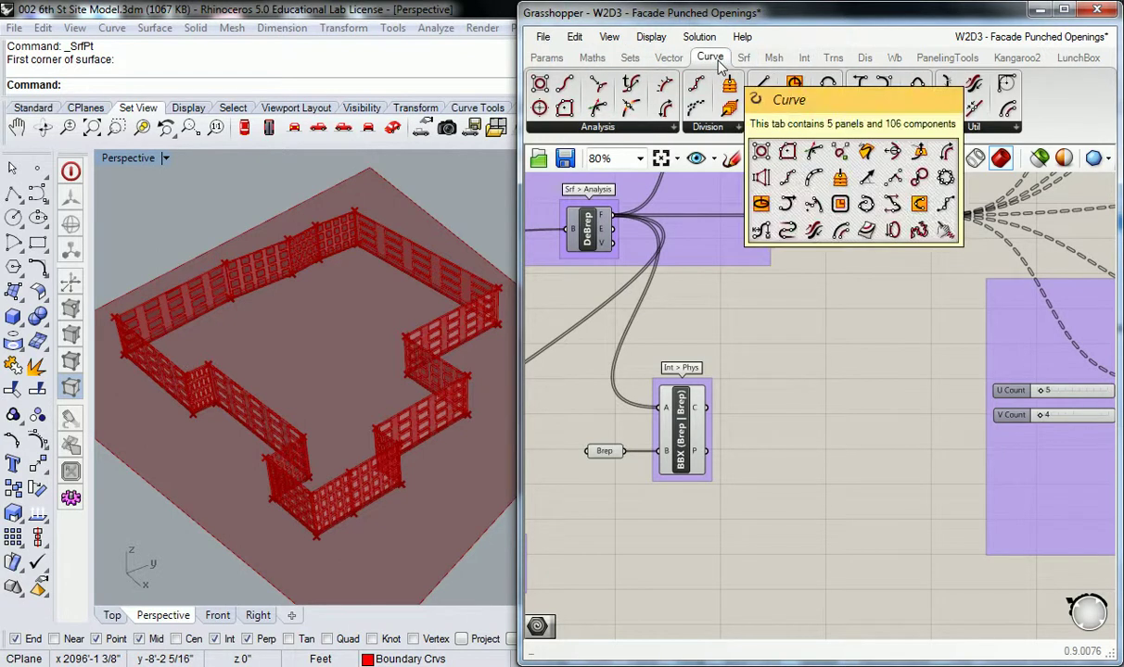
pyautogui.click(743, 58)
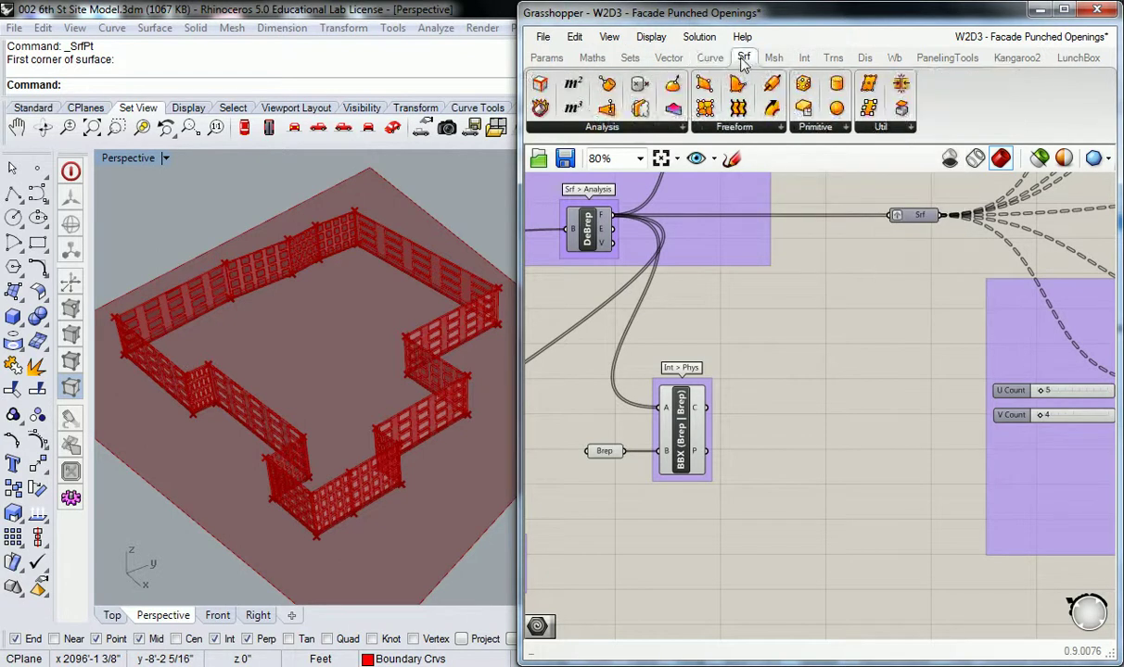
pyautogui.click(612, 127)
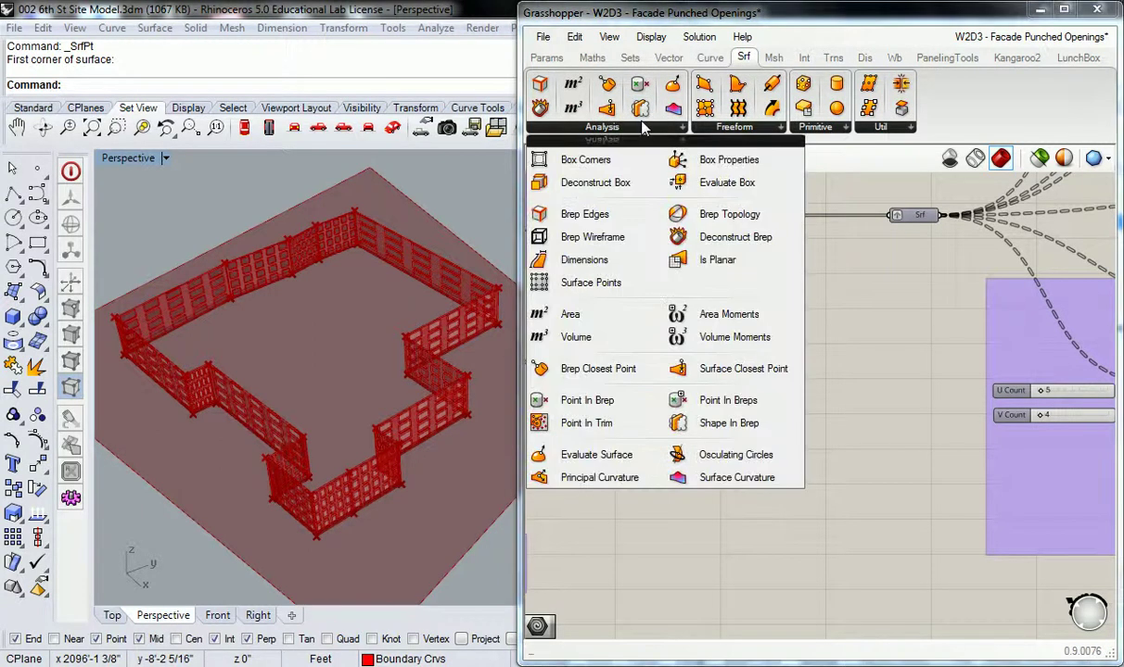
pyautogui.click(710, 58)
pyautogui.click(710, 58)
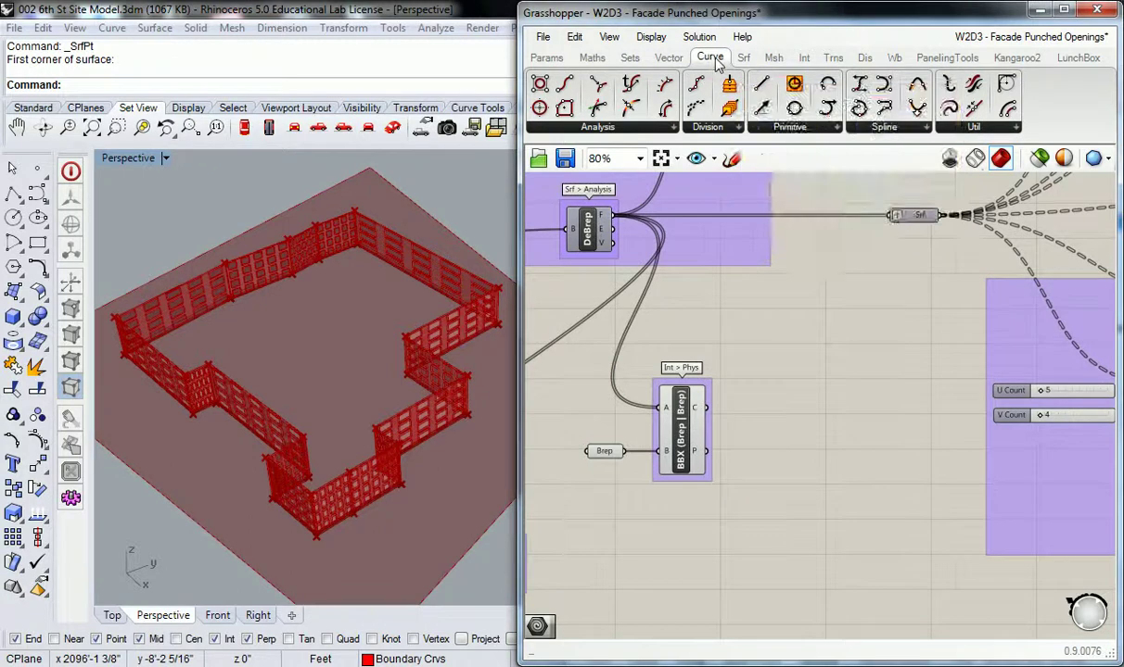
pyautogui.click(666, 128)
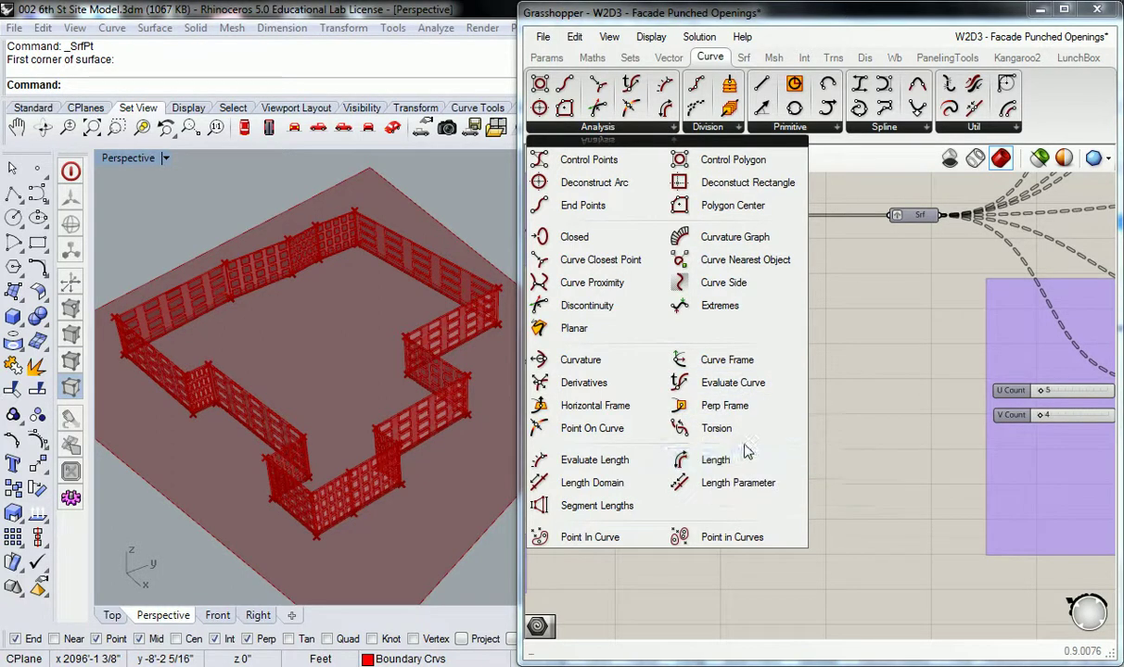
pyautogui.click(714, 460)
pyautogui.click(803, 426)
pyautogui.moveTo(802, 427); pyautogui.dragTo(776, 410)
# Group the Length component and label the group "Crv > Analysis"
pyautogui.click(776, 411)
pyautogui.hotkey('ctrl', 'g')
pyautogui.rightClick(785, 393)
pyautogui.write('Crv')
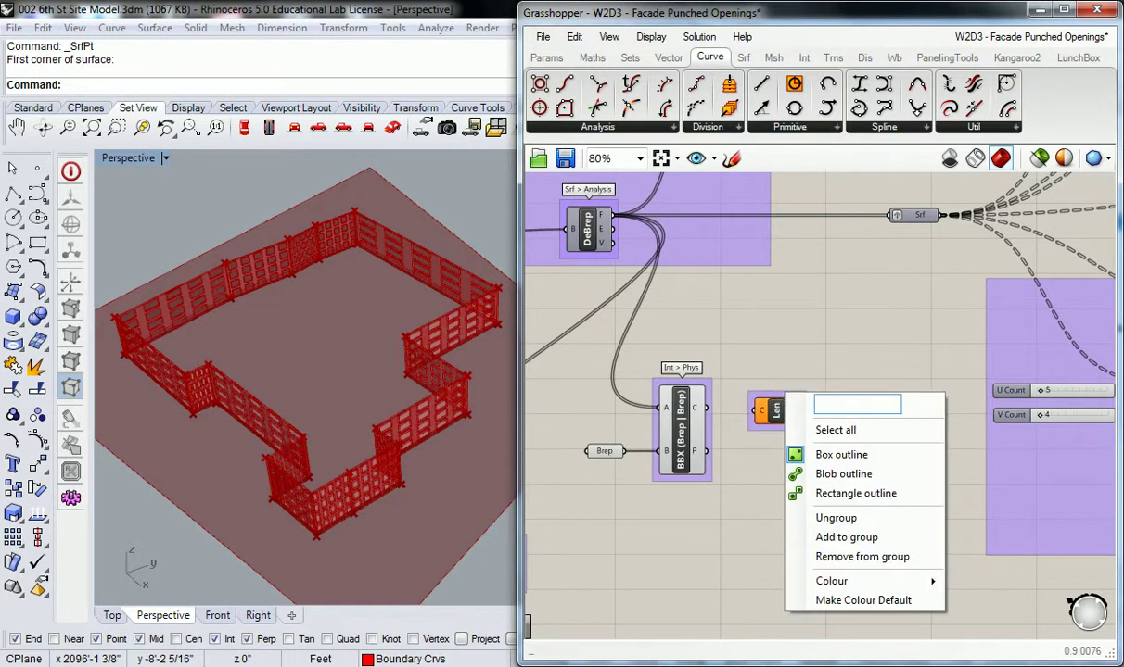
pyautogui.write(' > Analysis')
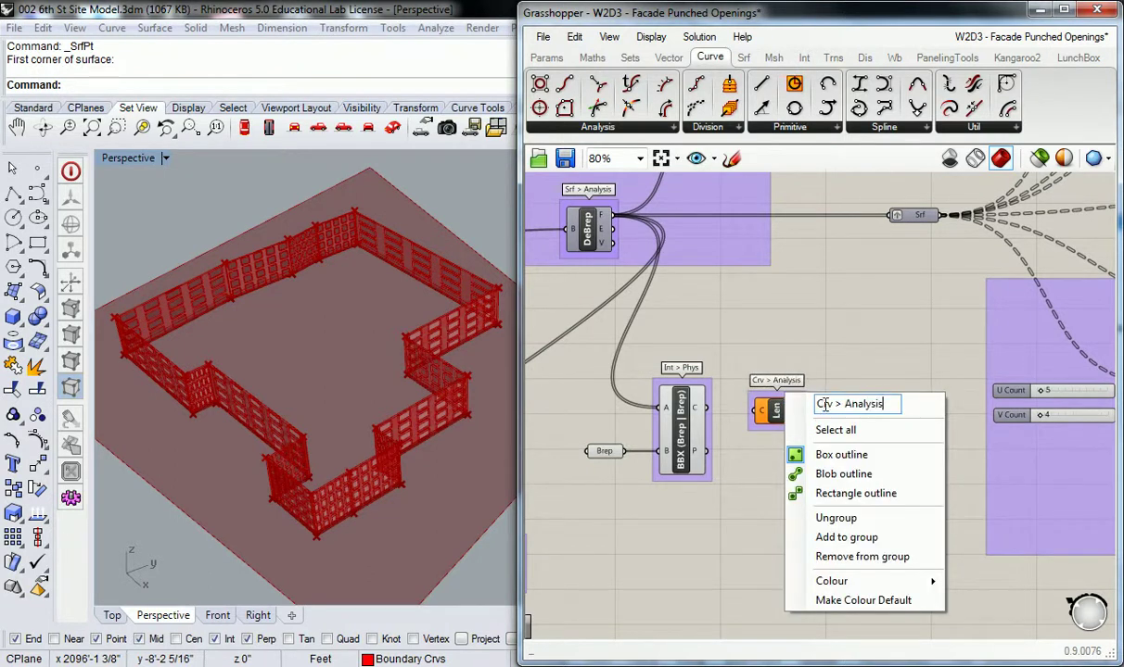
pyautogui.press('Return')
# Connect the Brep | Brep component's curves output to the Length component's curve input
pyautogui.scroll(2, 758, 408)
pyautogui.click(760, 412)
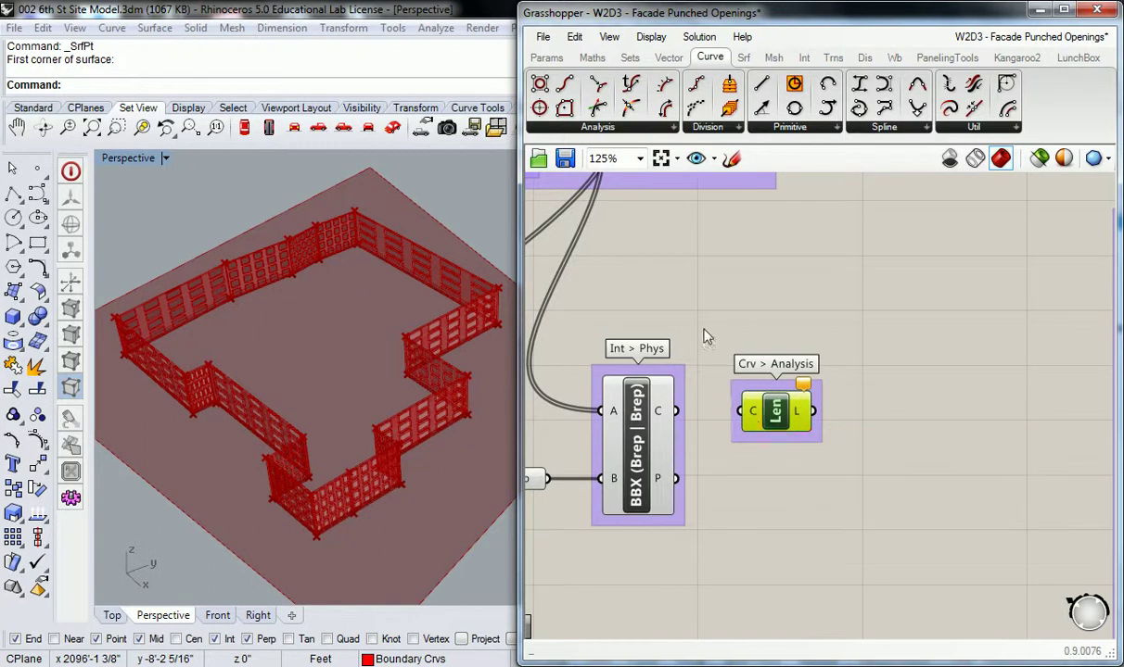
pyautogui.click(709, 375)
pyautogui.moveTo(677, 411); pyautogui.dragTo(739, 411)
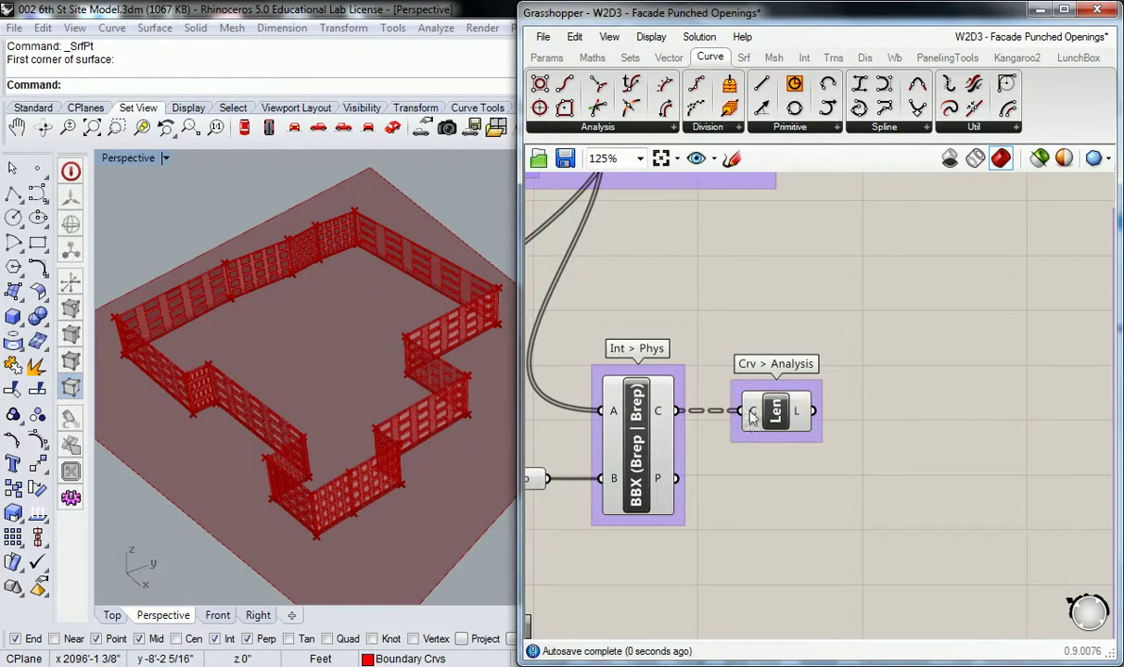
pyautogui.moveTo(760, 302); pyautogui.dragTo(748, 308, button='right')
pyautogui.moveTo(739, 419)
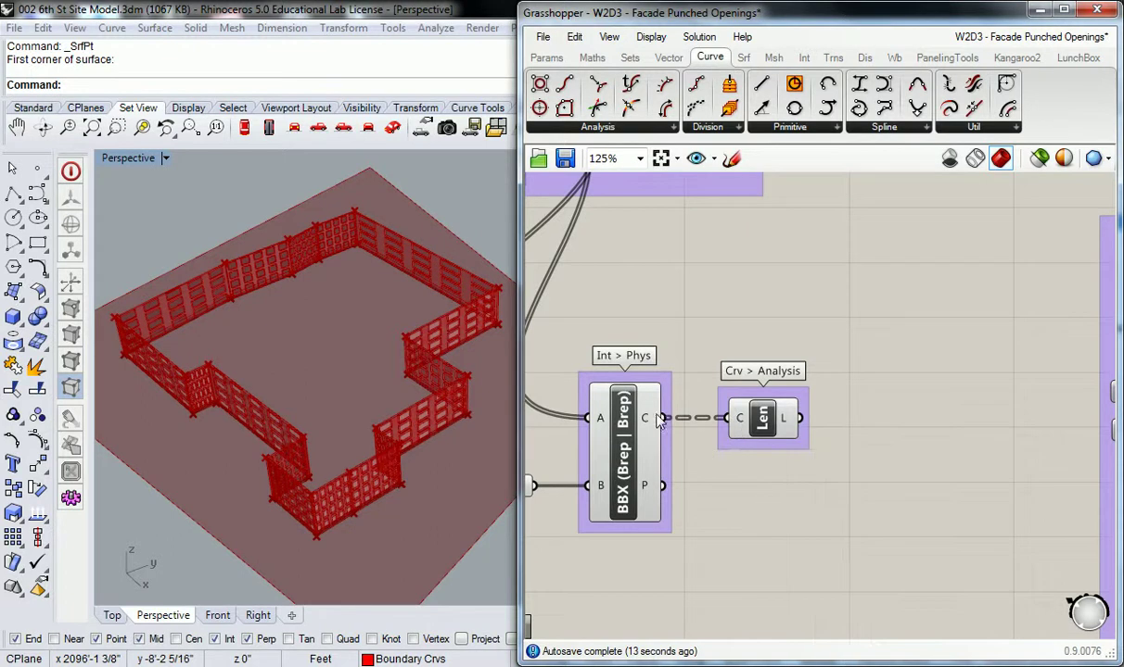
pyautogui.moveTo(651, 421)
# Add a panel, feed it the Length component's output, and place it above and beside the component
pyautogui.click(546, 58)
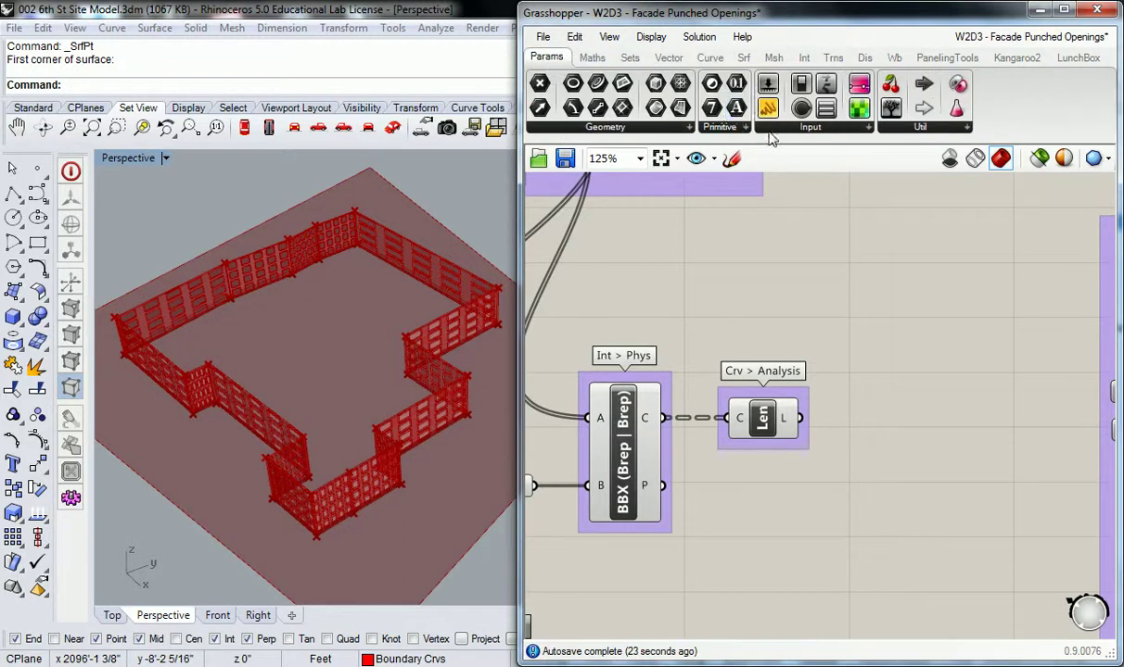
pyautogui.moveTo(830, 183); pyautogui.dragTo(881, 381)
pyautogui.moveTo(881, 381); pyautogui.dragTo(881, 328, button='right')
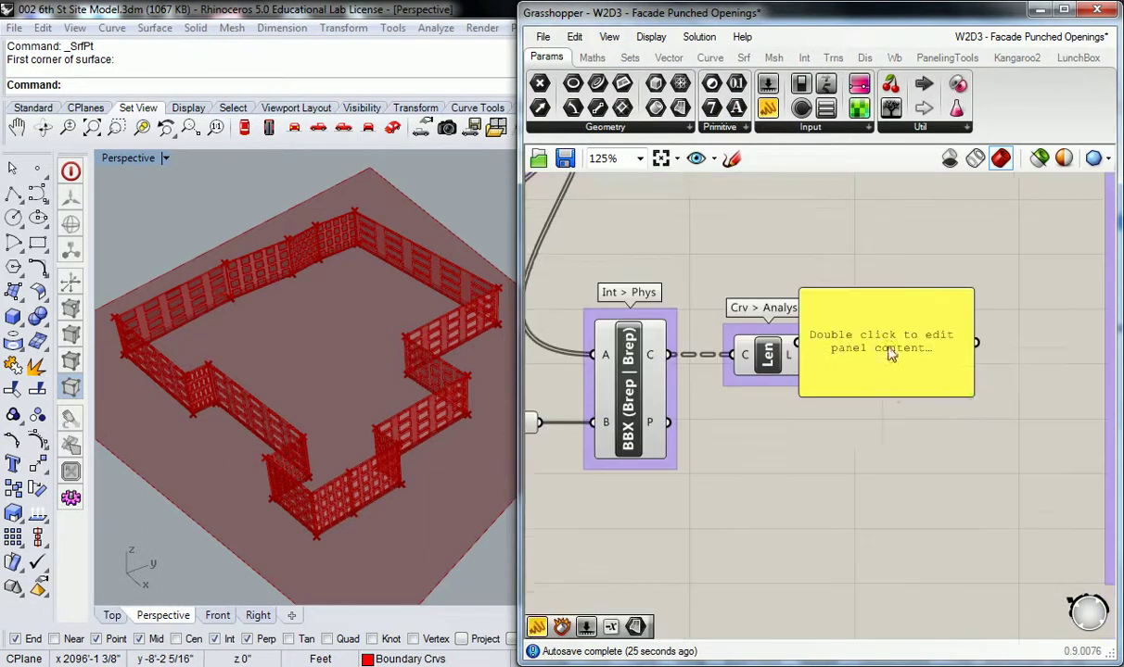
pyautogui.moveTo(880, 328); pyautogui.dragTo(918, 345)
pyautogui.moveTo(816, 364); pyautogui.dragTo(877, 339)
pyautogui.moveTo(877, 339); pyautogui.dragTo(839, 354, button='right')
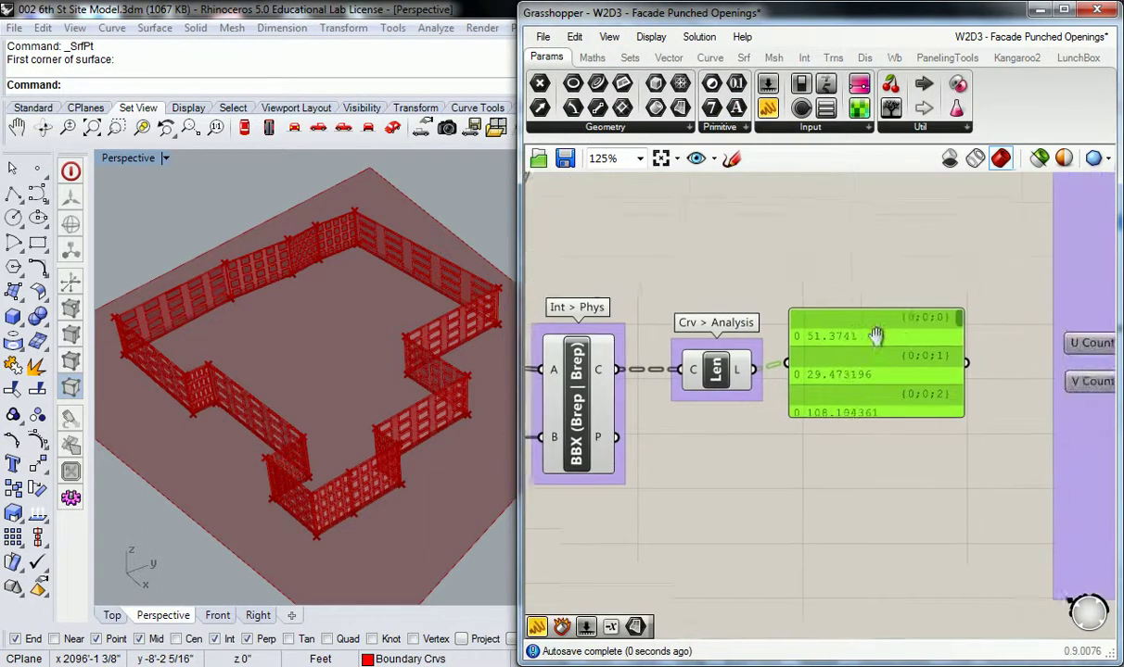
pyautogui.moveTo(809, 307); pyautogui.dragTo(861, 209)
pyautogui.moveTo(897, 291); pyautogui.dragTo(902, 334, button='right')
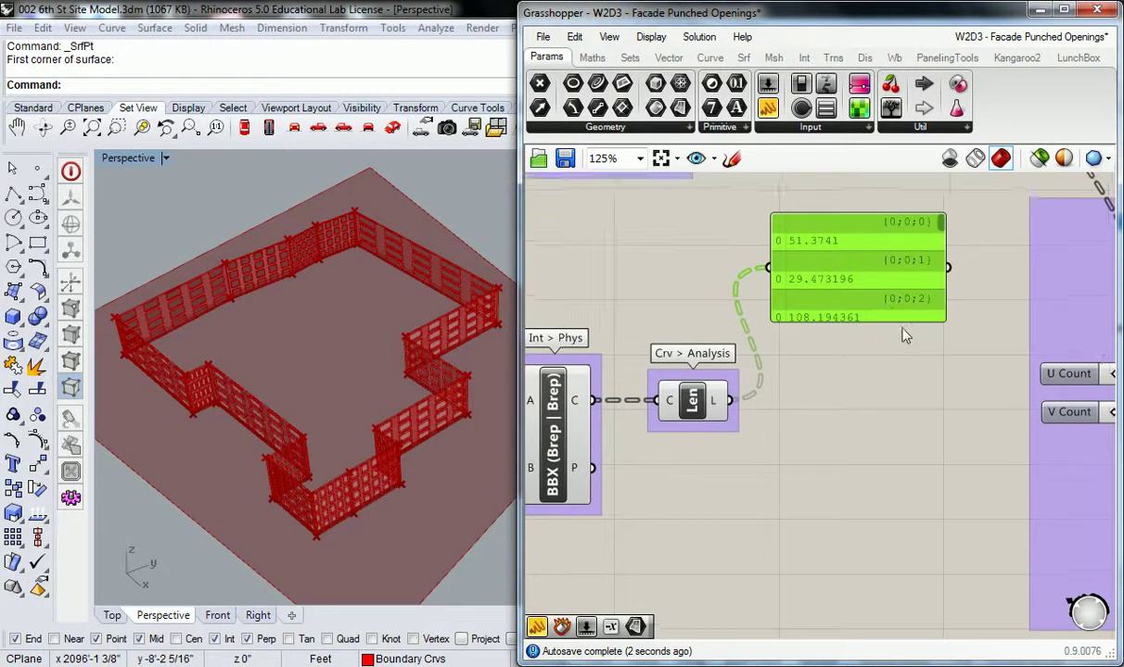
# Enlarge the panel vertically to review the list of curve lengths and inspect the Length output's data structure
pyautogui.moveTo(855, 320); pyautogui.dragTo(857, 607)
pyautogui.moveTo(858, 485); pyautogui.dragTo(836, 440, button='right')
pyautogui.click(655, 232)
pyautogui.moveTo(654, 233)
pyautogui.mouseDown(button='right')
pyautogui.moveTo(652, 279)
pyautogui.moveTo(644, 252)
pyautogui.mouseUp(button='right')
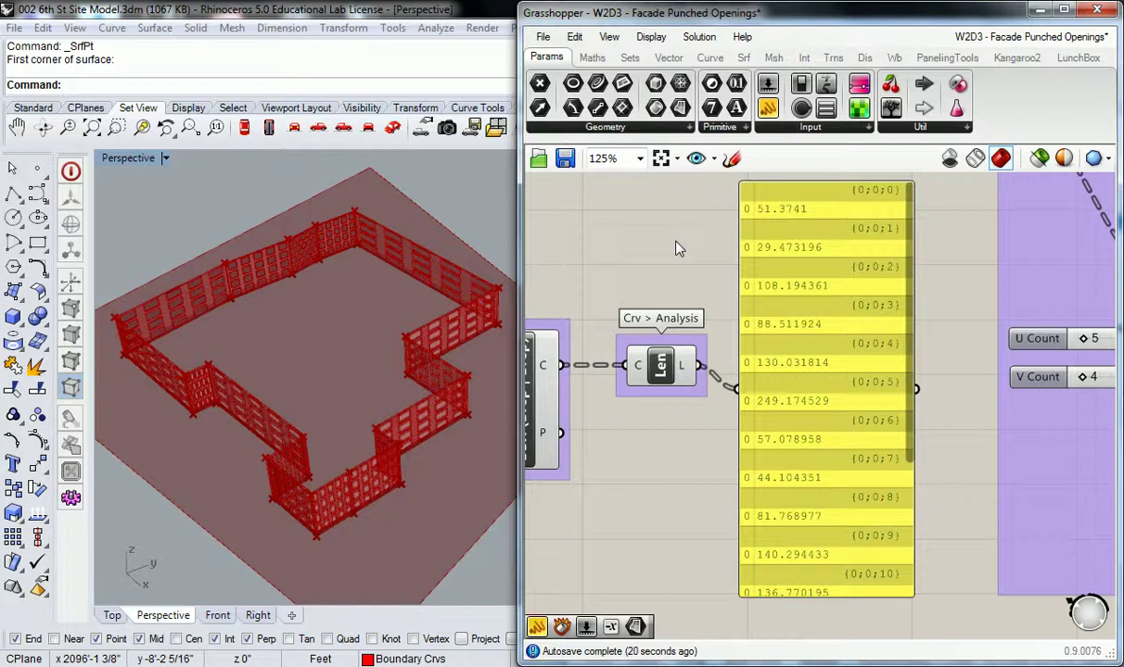
pyautogui.scroll(-1, 727, 249)
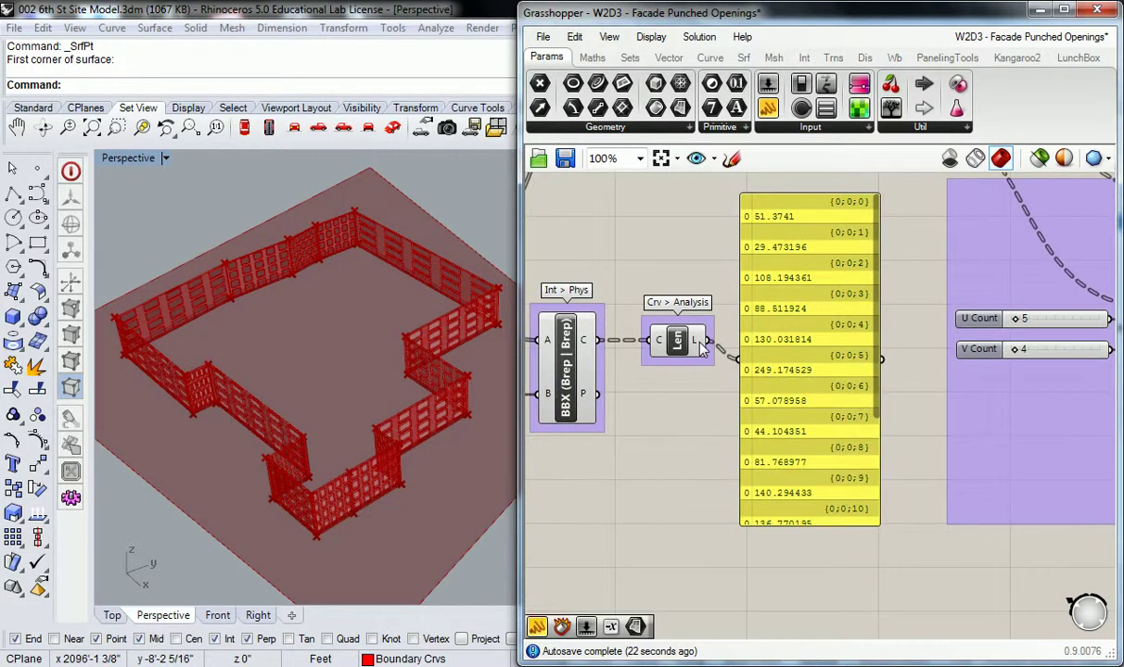
pyautogui.moveTo(702, 345)
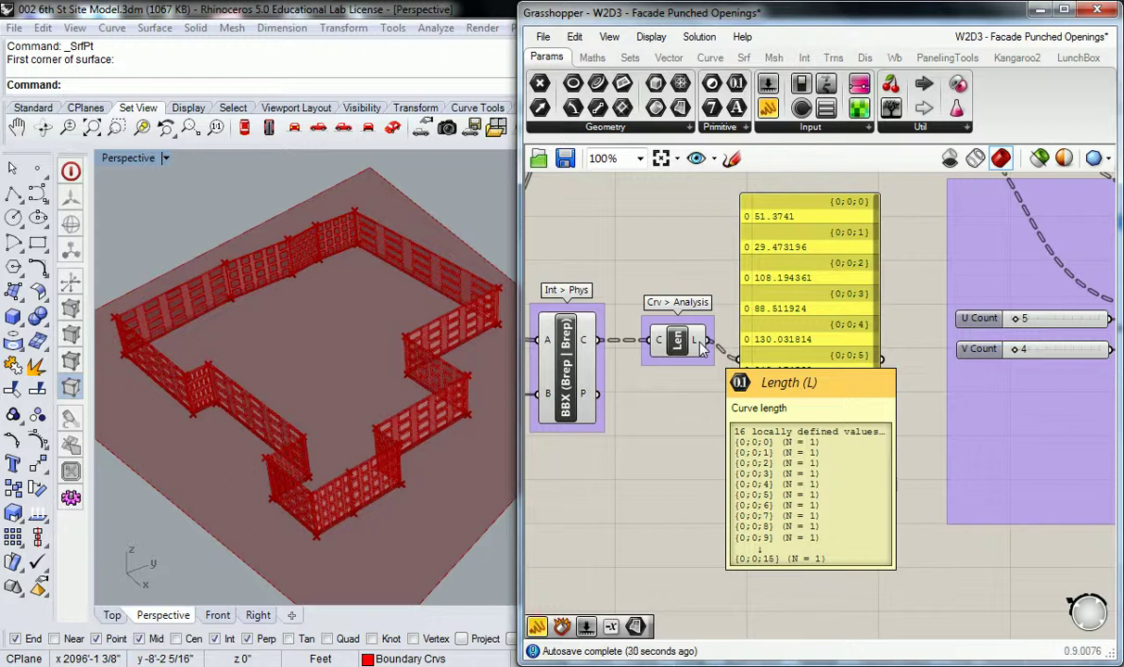
# Shrink the lengths panel to show about four values and place it above the Length component's output, clearing space beside it
pyautogui.scroll(-3, 702, 348)
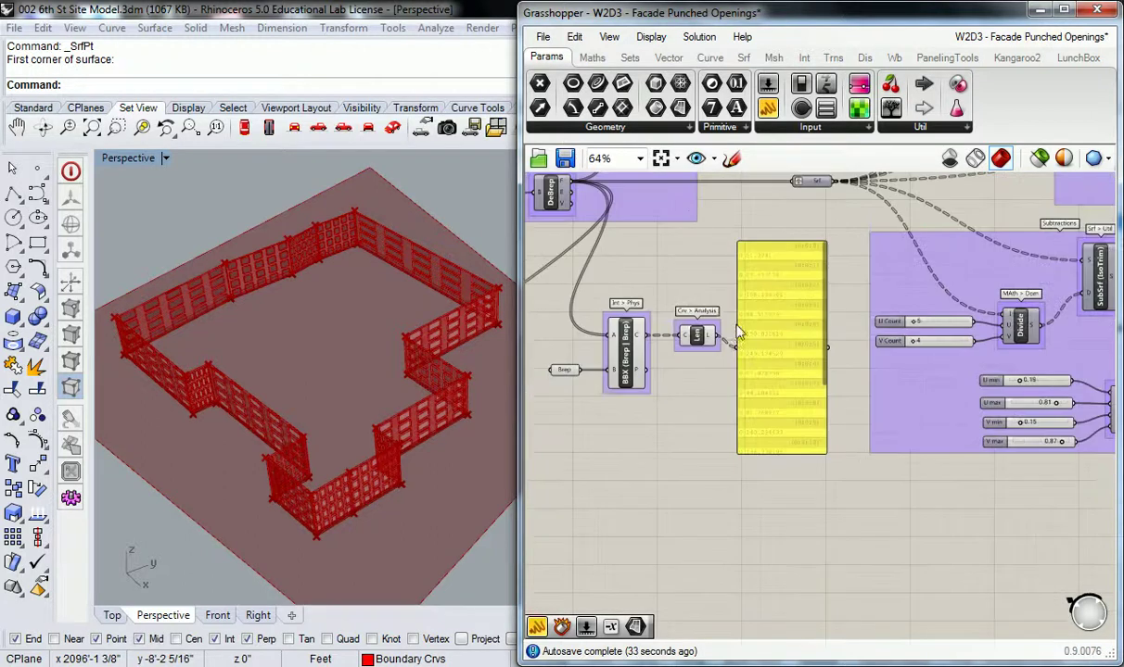
pyautogui.click(802, 338)
pyautogui.moveTo(802, 339); pyautogui.dragTo(783, 440)
pyautogui.click(818, 318)
pyautogui.moveTo(953, 426); pyautogui.dragTo(966, 303)
pyautogui.moveTo(971, 239); pyautogui.dragTo(973, 306)
pyautogui.scroll(2, 786, 414)
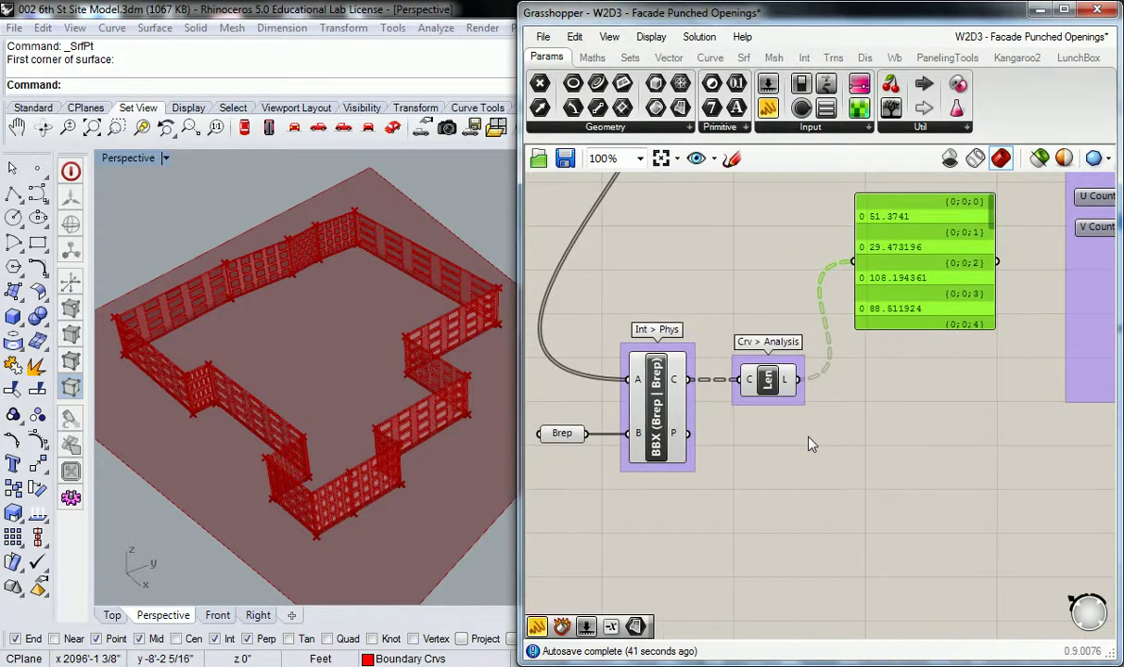
pyautogui.click(805, 440)
pyautogui.moveTo(461, 467); pyautogui.dragTo(387, 365, button='right')
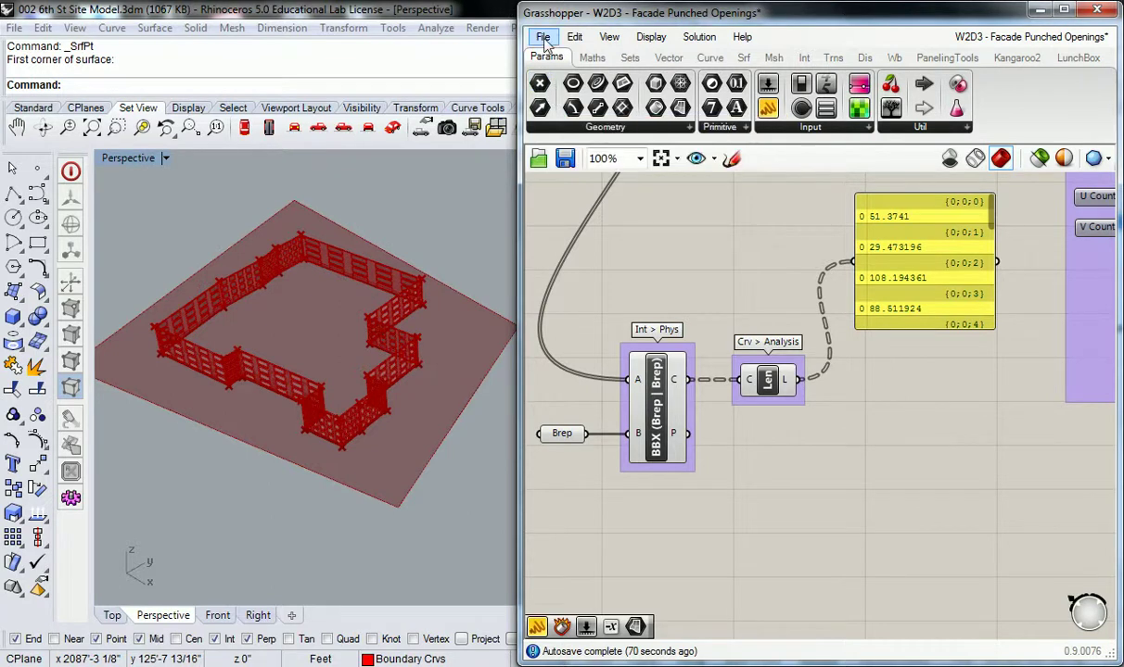
# Add a Bounds component after Length and connect the length values to its Numbers input
pyautogui.click(592, 58)
pyautogui.click(584, 129)
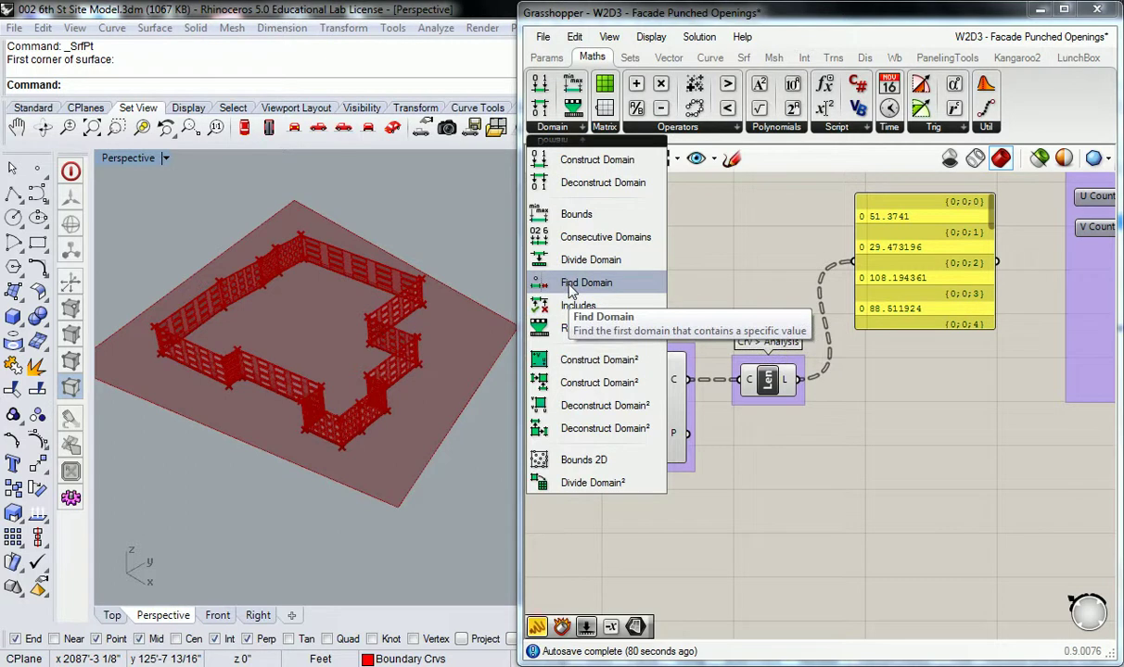
pyautogui.click(575, 216)
pyautogui.click(871, 381)
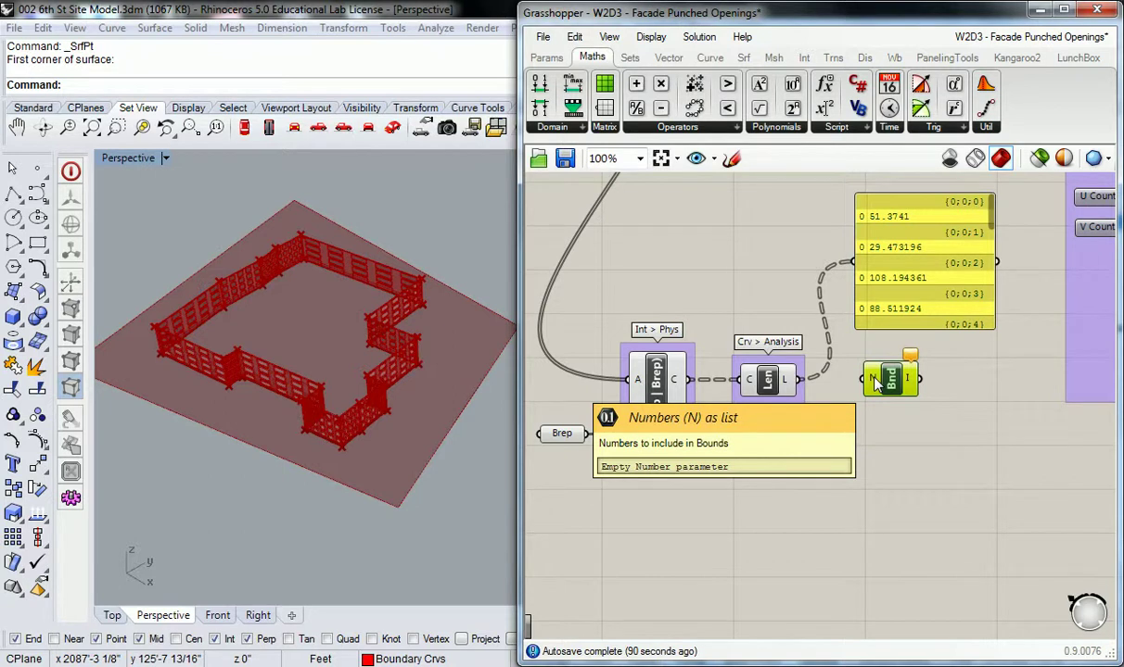
pyautogui.moveTo(797, 379); pyautogui.dragTo(882, 388)
pyautogui.click(940, 381)
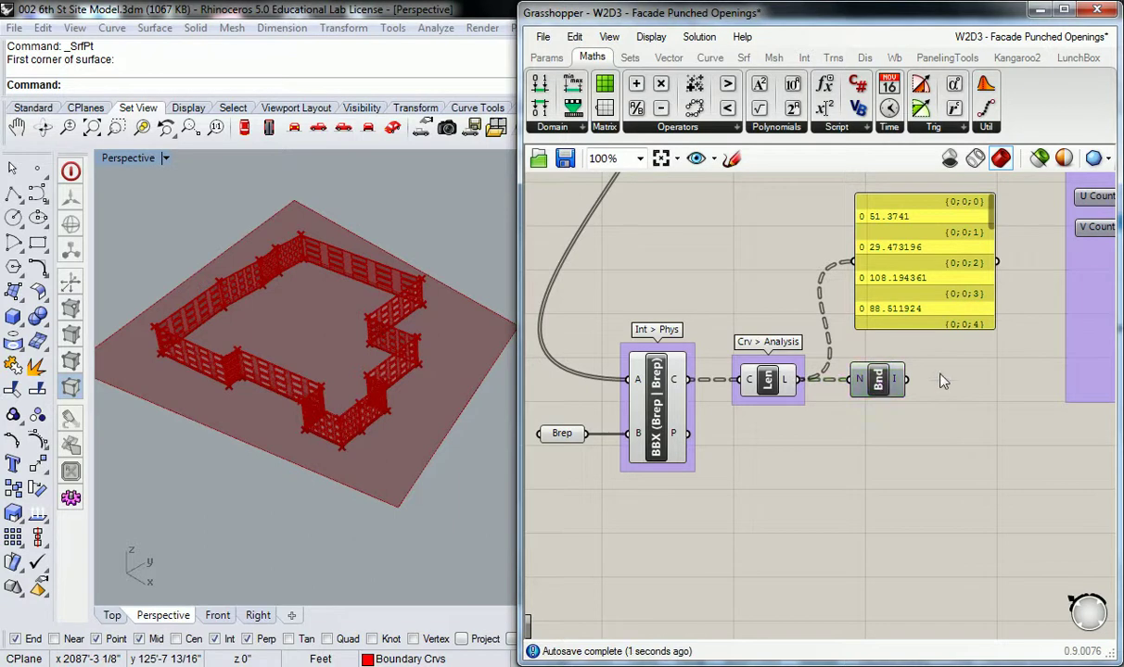
# Duplicate the lengths panel beside Bounds and connect the Bounds domain output to the copy
pyautogui.click(937, 320)
pyautogui.keyDown('alt'); pyautogui.moveTo(847, 264); pyautogui.dragTo(930, 362); pyautogui.keyUp('alt')
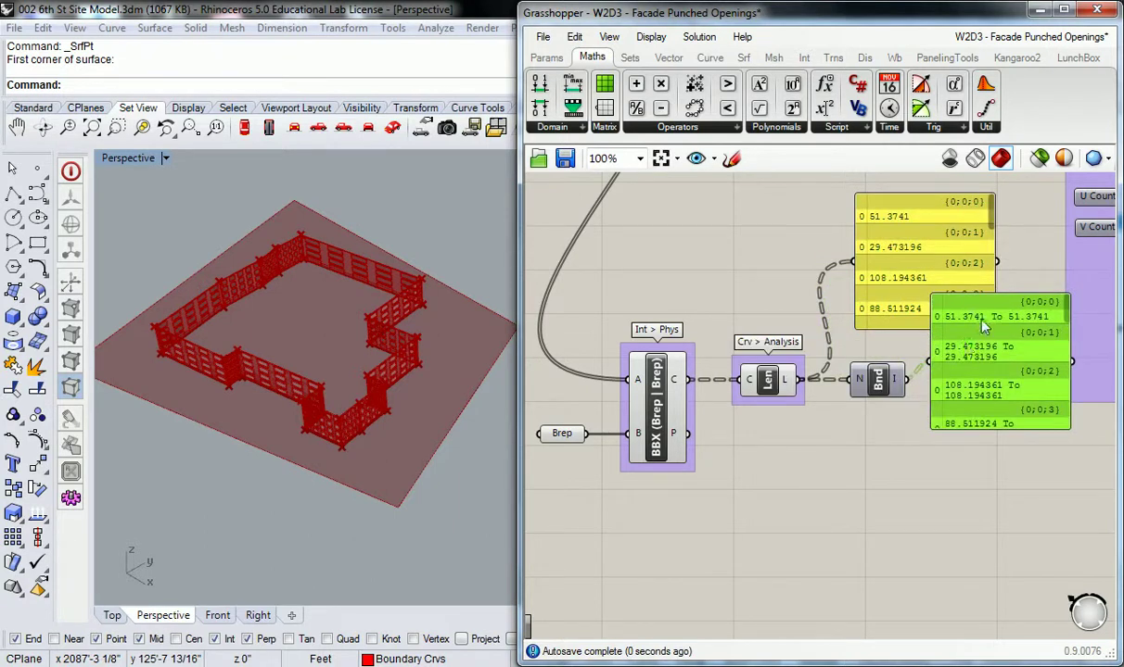
pyautogui.moveTo(930, 320); pyautogui.dragTo(926, 339)
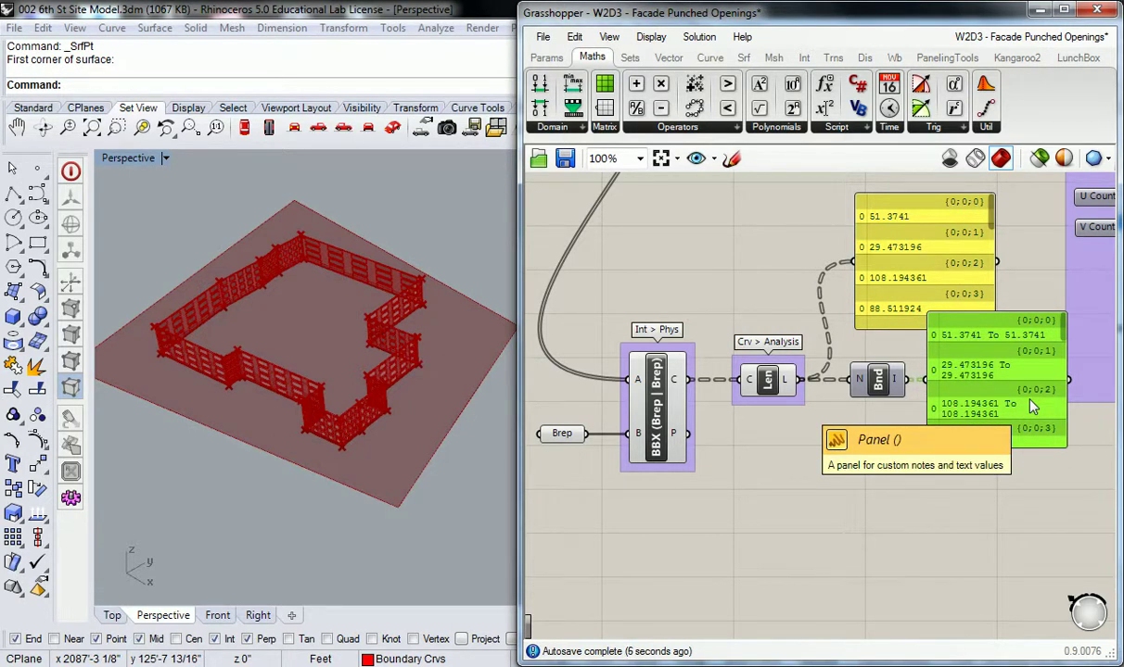
# Flatten the Numbers input of the Bounds component and inspect its incoming values
pyautogui.moveTo(863, 387)
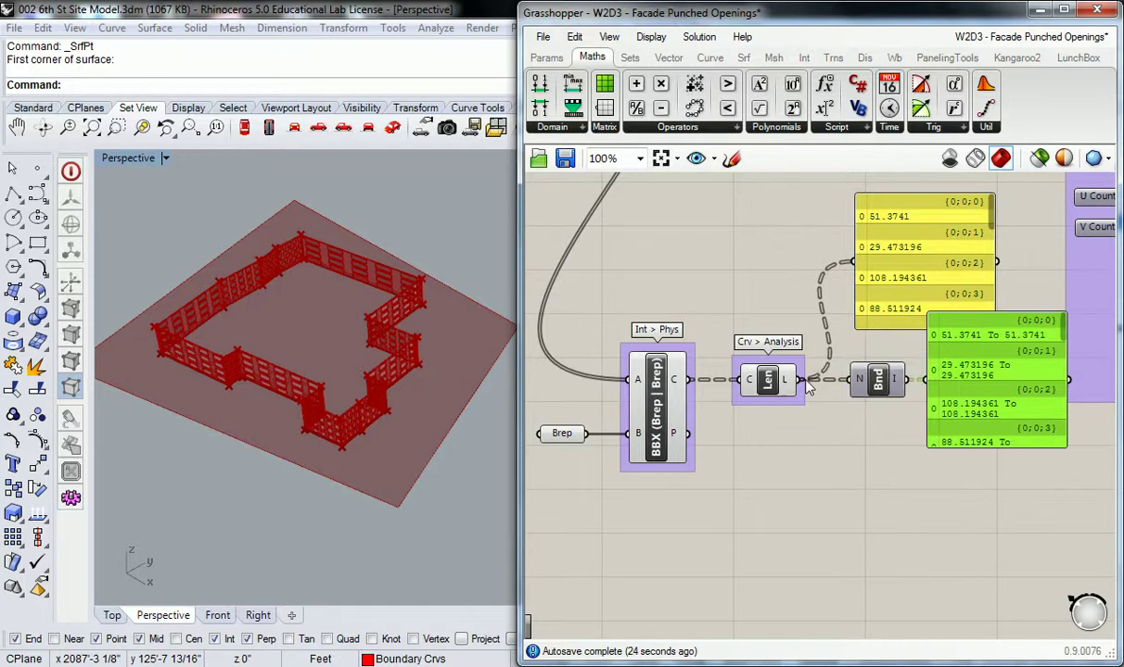
pyautogui.rightClick(860, 384)
pyautogui.click(904, 446)
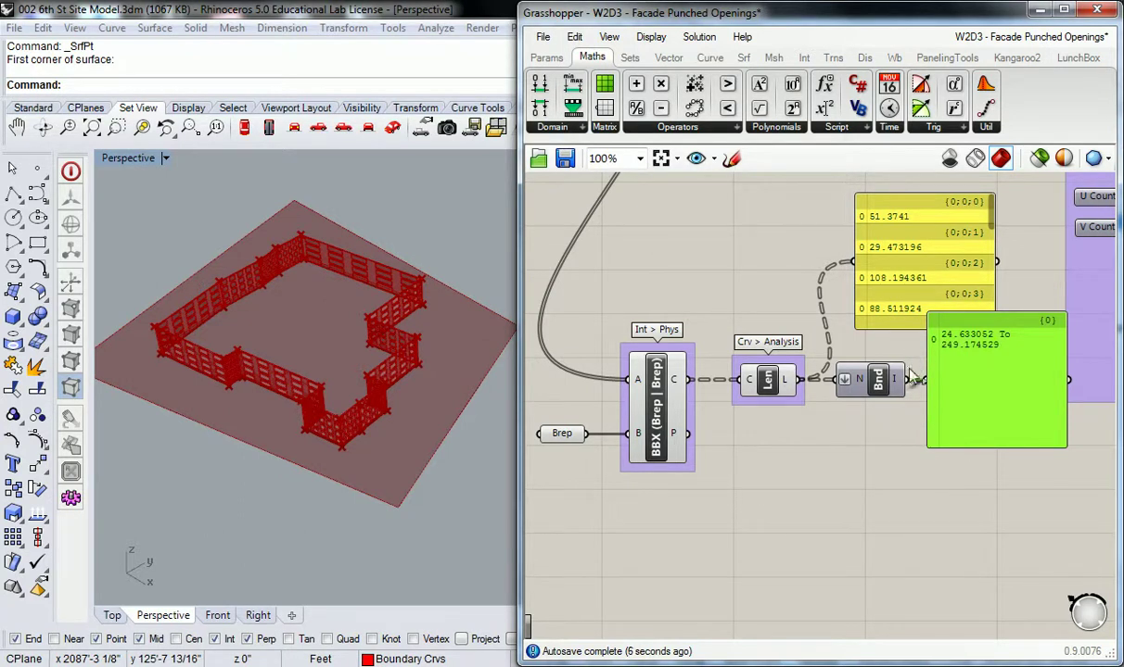
pyautogui.moveTo(858, 385)
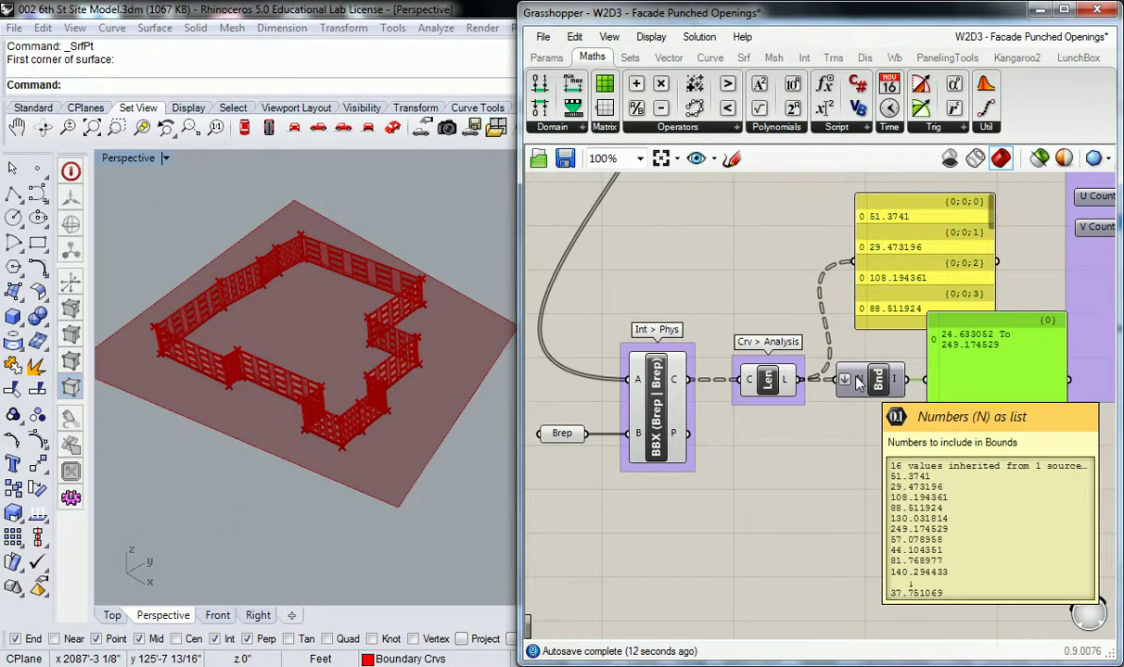
# Add a Partition List component below the Bounds component
pyautogui.moveTo(894, 387)
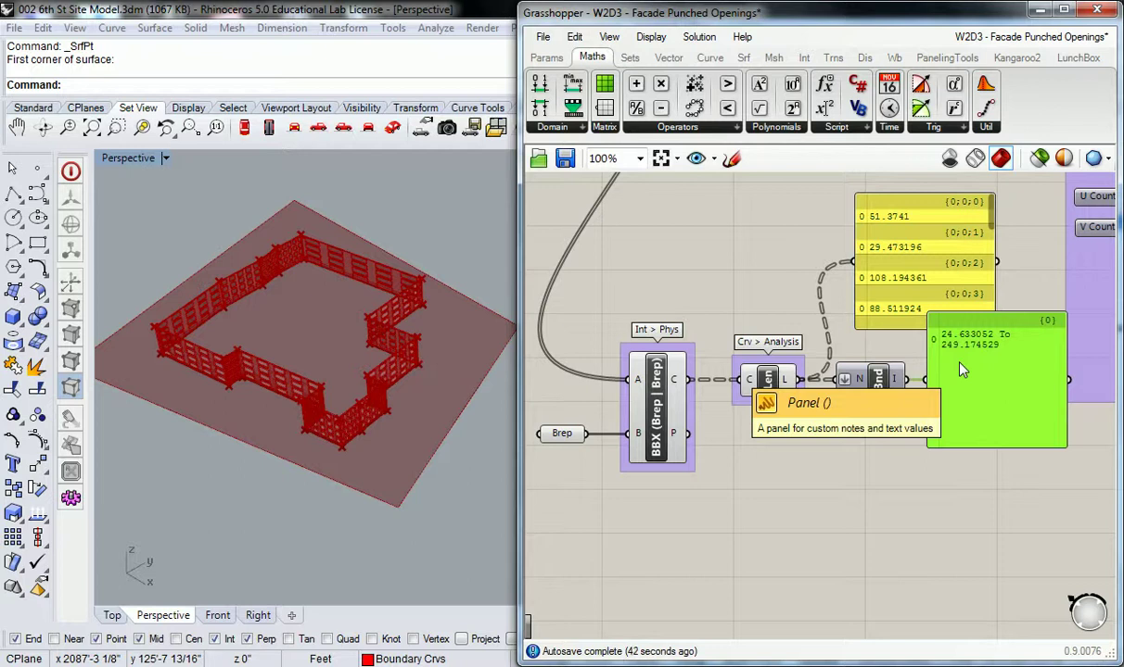
pyautogui.click(755, 236)
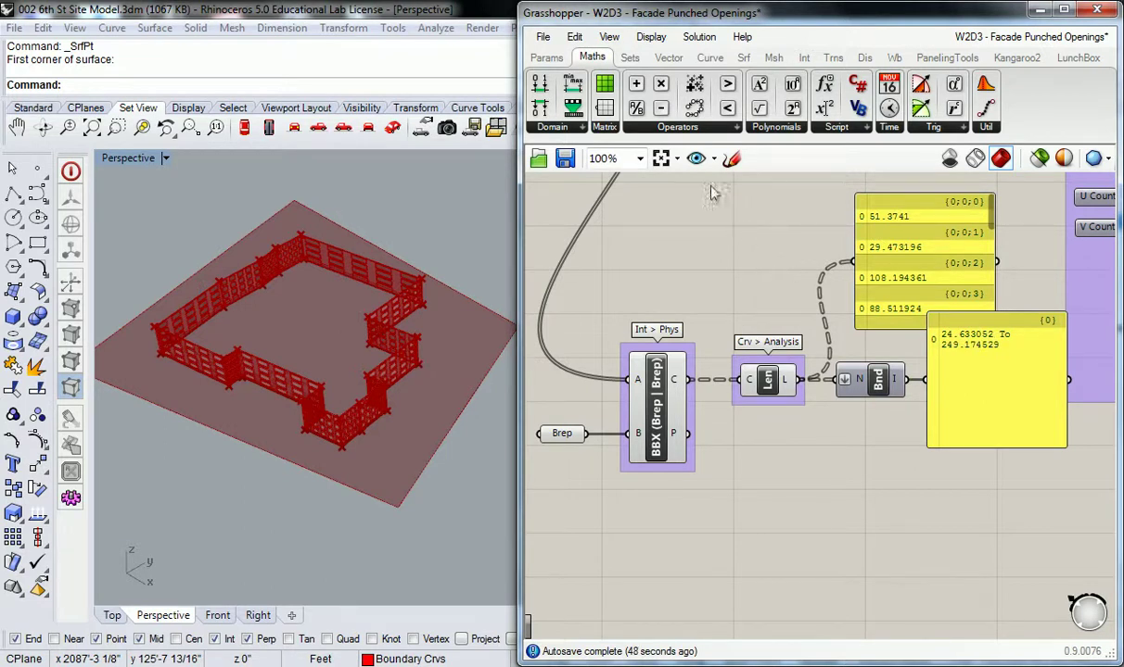
pyautogui.moveTo(742, 288); pyautogui.dragTo(720, 256, button='right')
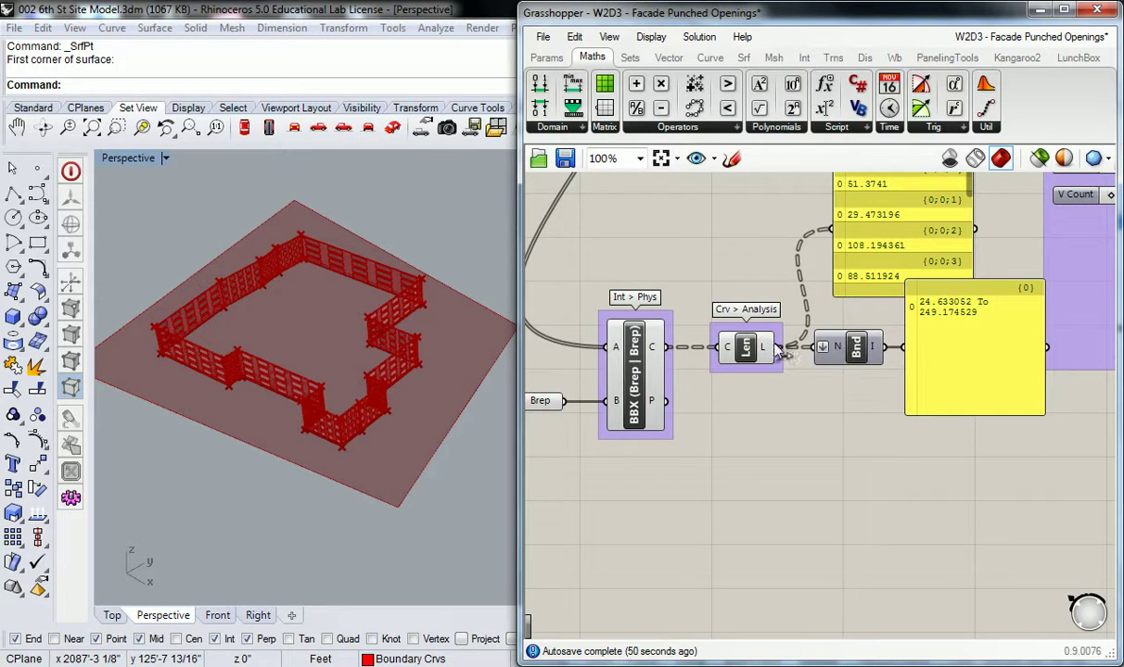
pyautogui.moveTo(768, 350)
pyautogui.moveTo(835, 350)
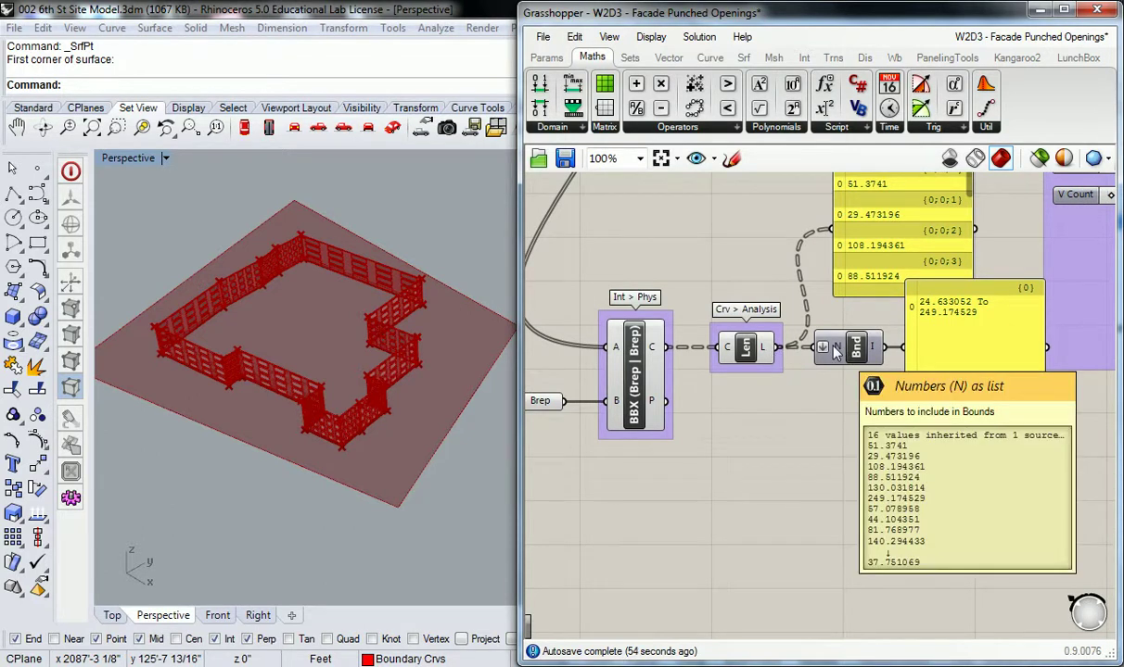
pyautogui.moveTo(679, 247); pyautogui.dragTo(621, 246, button='right')
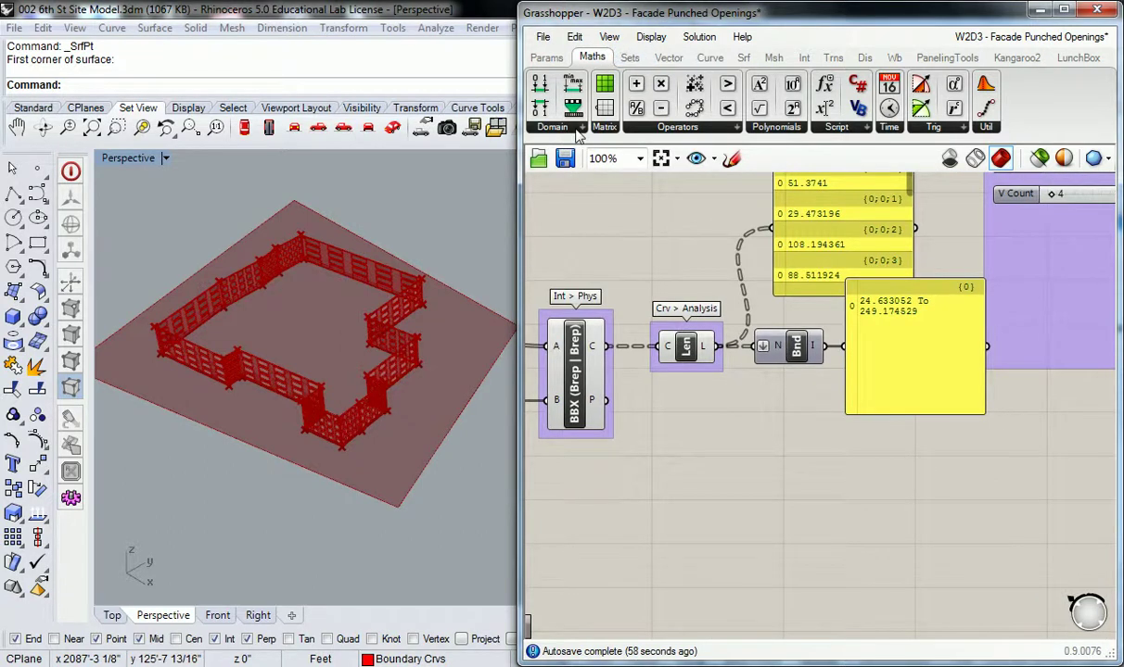
pyautogui.click(630, 57)
pyautogui.click(580, 127)
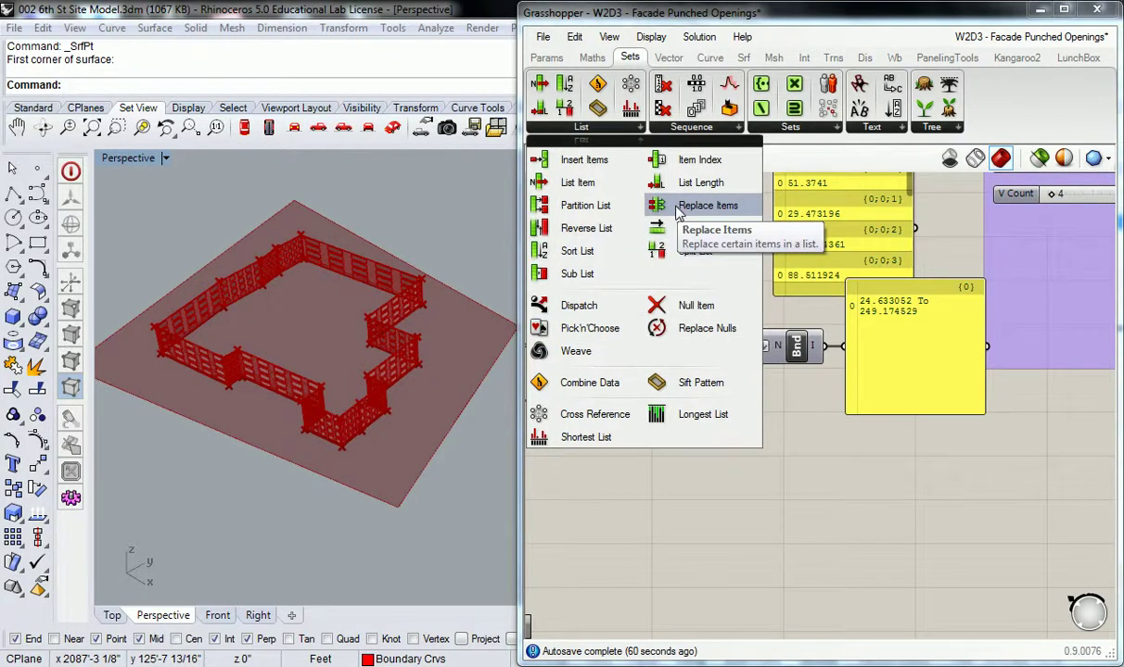
pyautogui.click(581, 215)
pyautogui.click(777, 458)
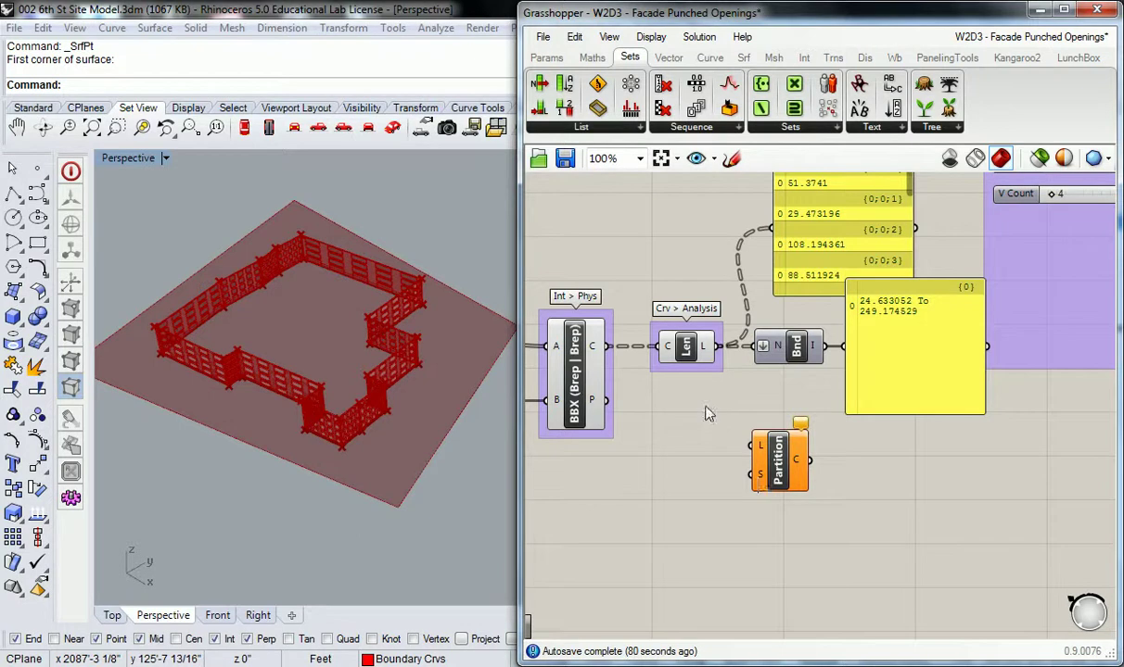
pyautogui.moveTo(780, 462); pyautogui.dragTo(700, 443, button='right')
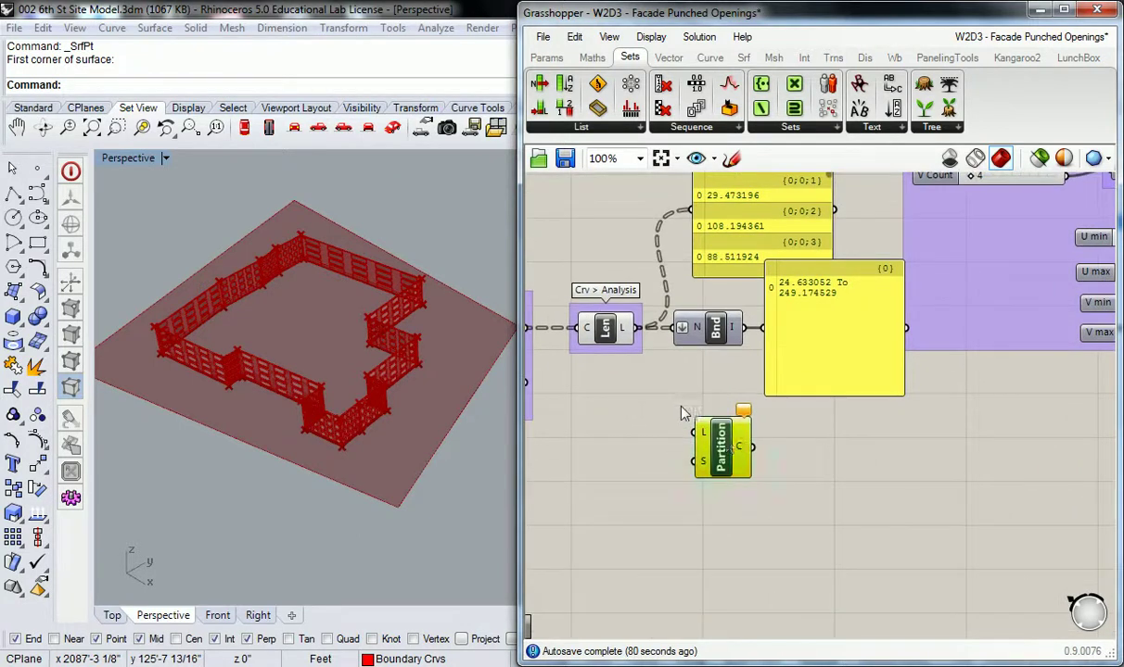
# Remove the flatten from the Bounds component's Numbers input and flatten the Length component's output instead
pyautogui.moveTo(626, 336)
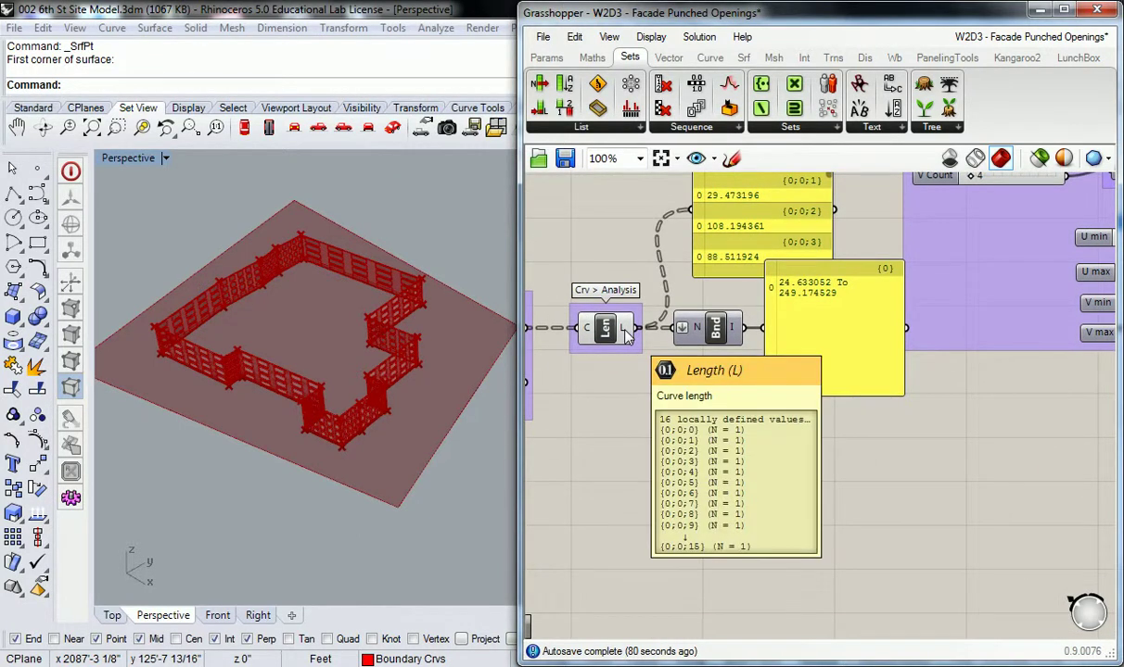
pyautogui.moveTo(676, 372); pyautogui.dragTo(718, 353, button='right')
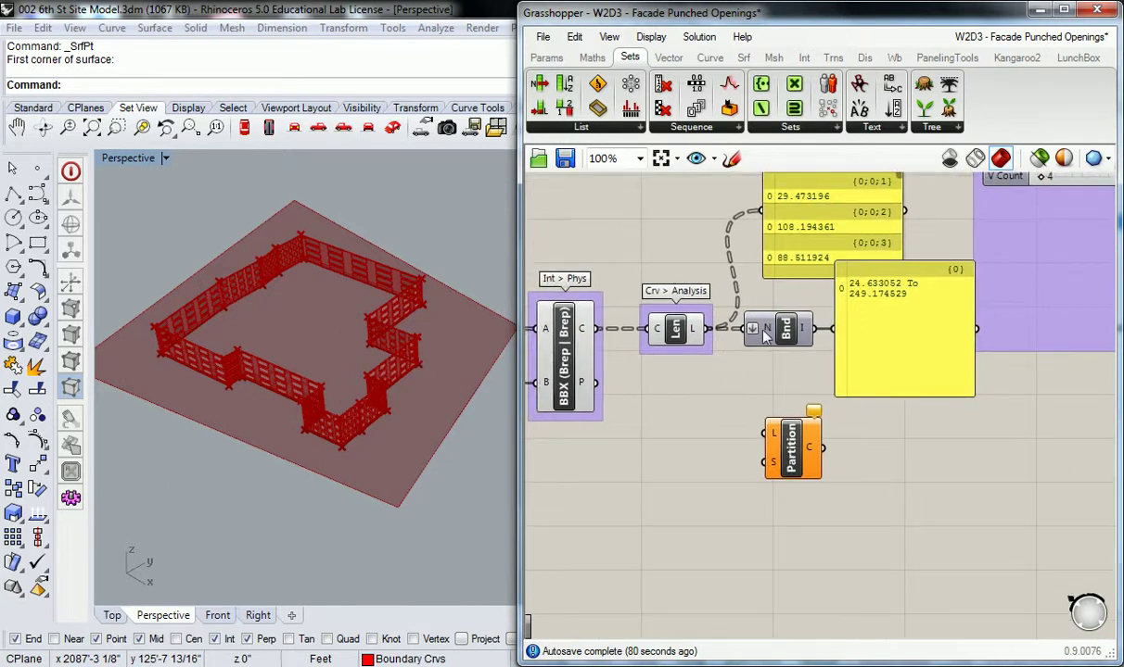
pyautogui.rightClick(751, 326)
pyautogui.click(807, 441)
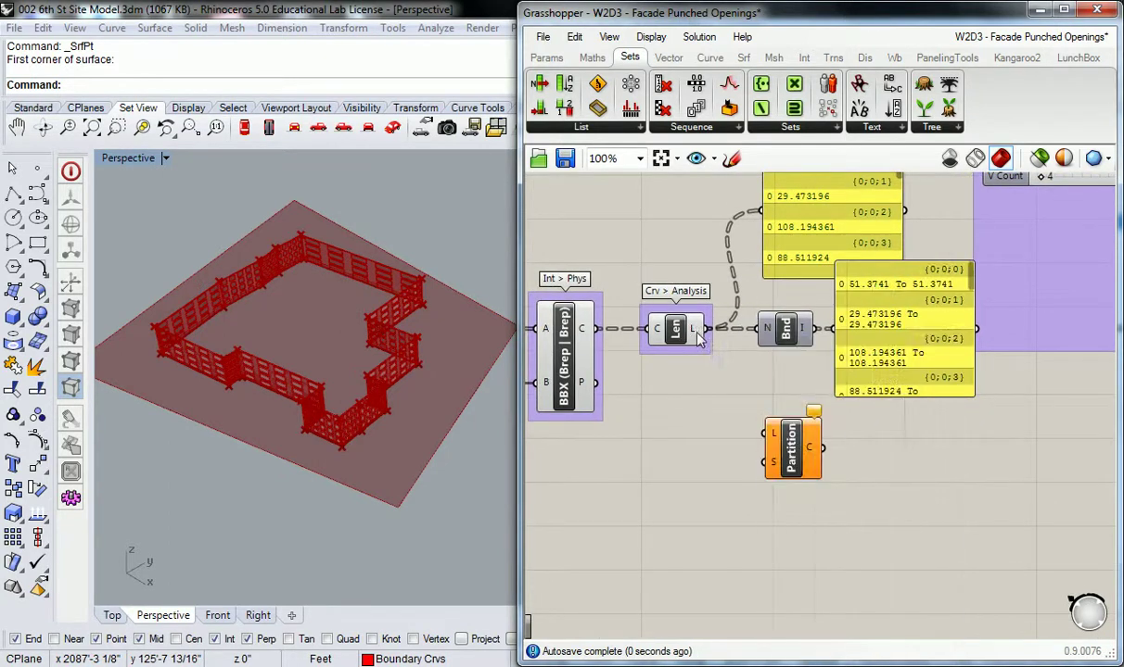
pyautogui.rightClick(709, 329)
pyautogui.click(745, 406)
# Move the lengths panel directly above the bounds panel so the two no longer overlap
pyautogui.click(835, 272)
pyautogui.moveTo(806, 173); pyautogui.dragTo(769, 256, button='right')
pyautogui.click(830, 279)
pyautogui.moveTo(832, 278); pyautogui.dragTo(902, 254)
pyautogui.click(684, 299)
pyautogui.moveTo(683, 298); pyautogui.dragTo(728, 238, button='right')
pyautogui.click(791, 475)
pyautogui.click(741, 446)
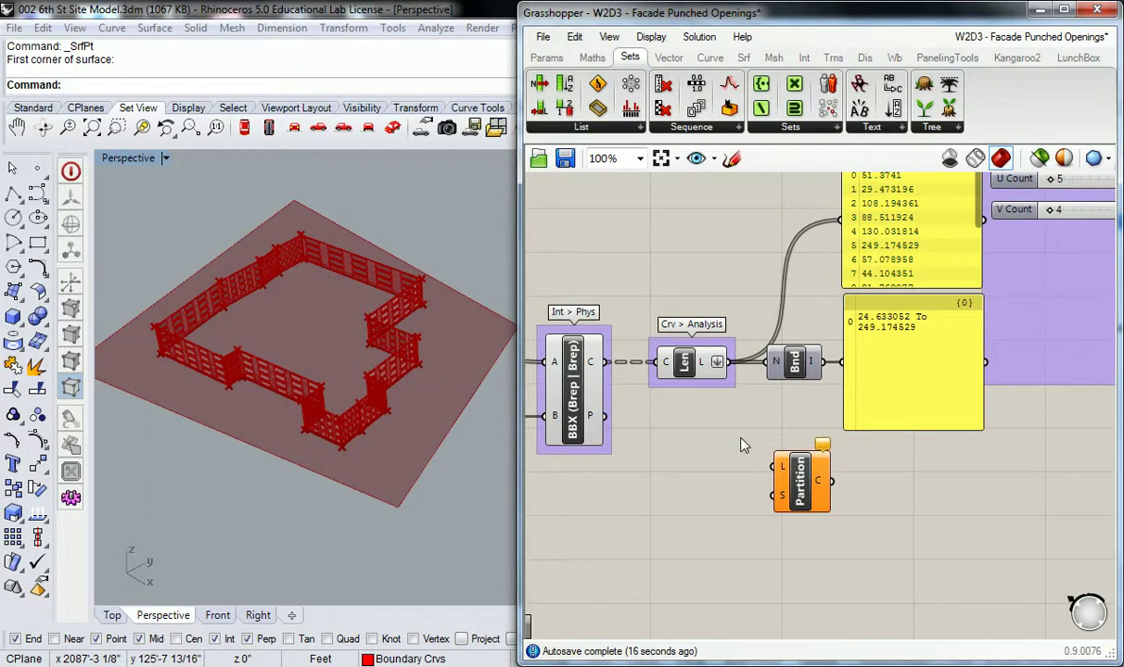
# Add a Sort List component beside Partition List and connect the flattened lengths to its Keys input
pyautogui.click(689, 131)
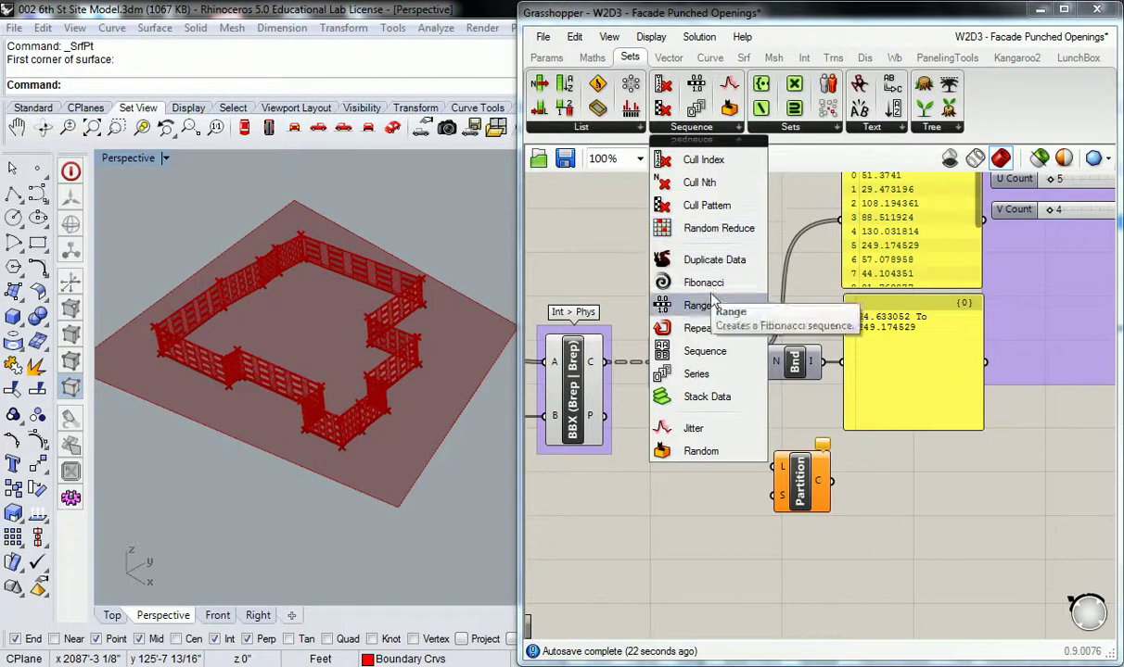
pyautogui.click(543, 130)
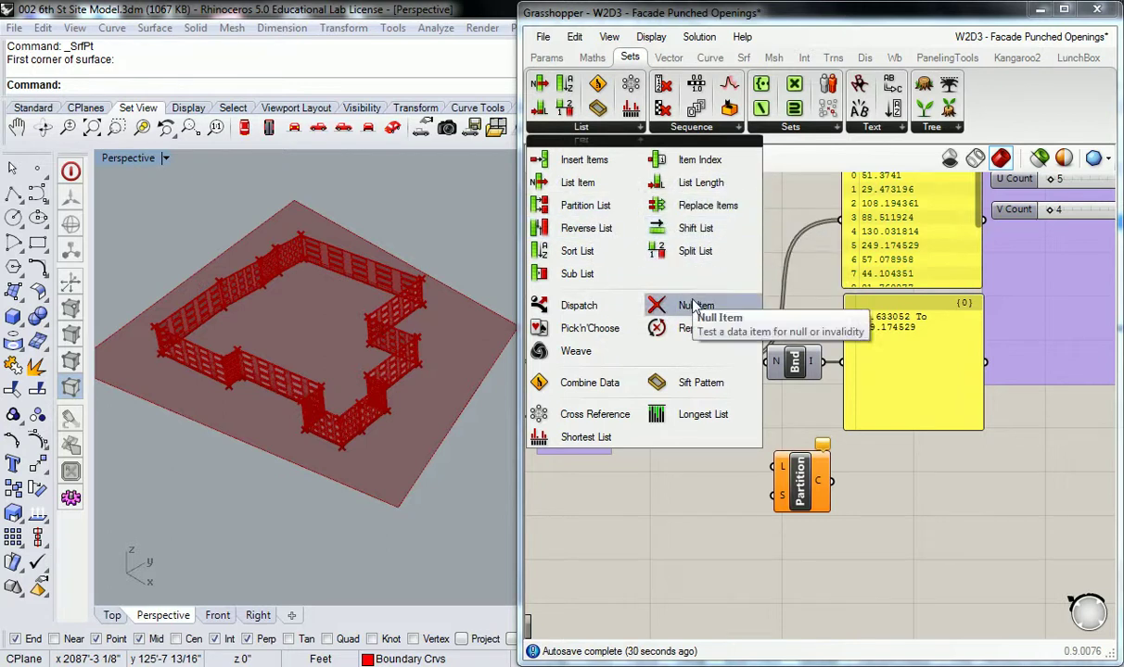
pyautogui.click(576, 251)
pyautogui.click(691, 496)
pyautogui.moveTo(692, 496); pyautogui.dragTo(710, 494)
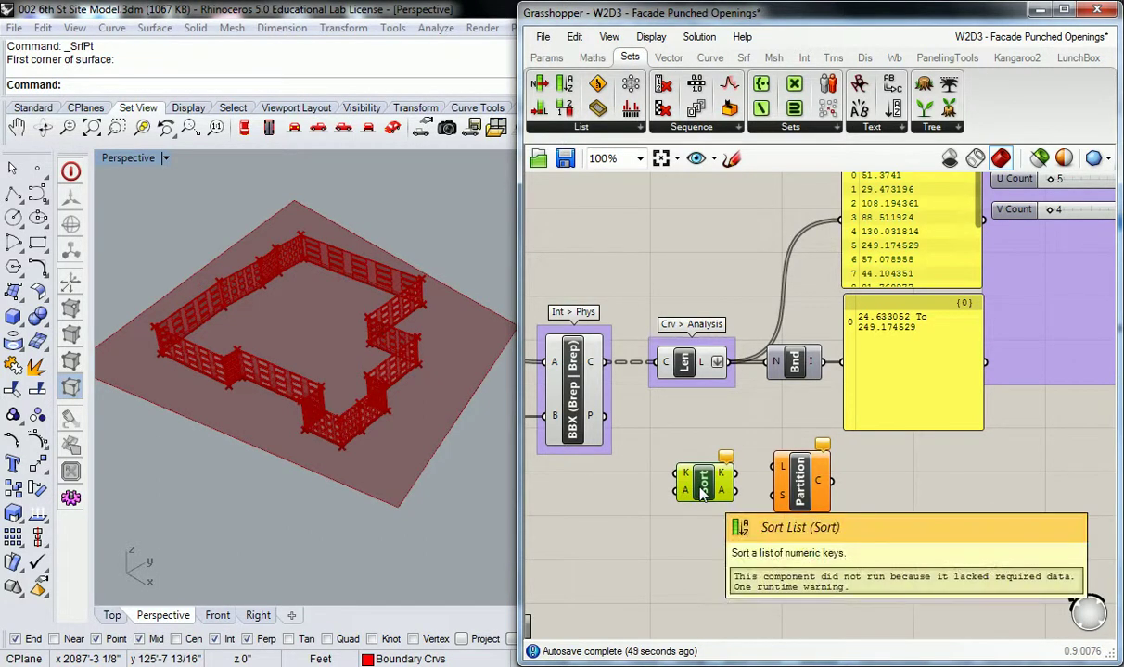
pyautogui.moveTo(701, 494); pyautogui.dragTo(732, 485)
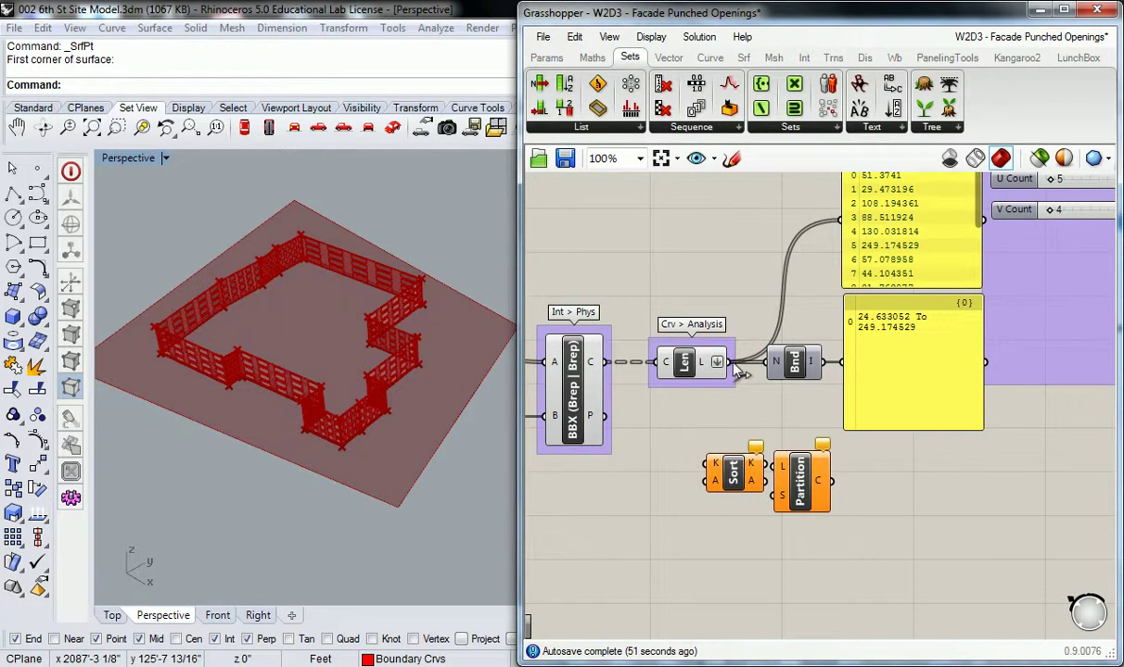
pyautogui.moveTo(730, 362); pyautogui.dragTo(713, 464)
pyautogui.moveTo(757, 472)
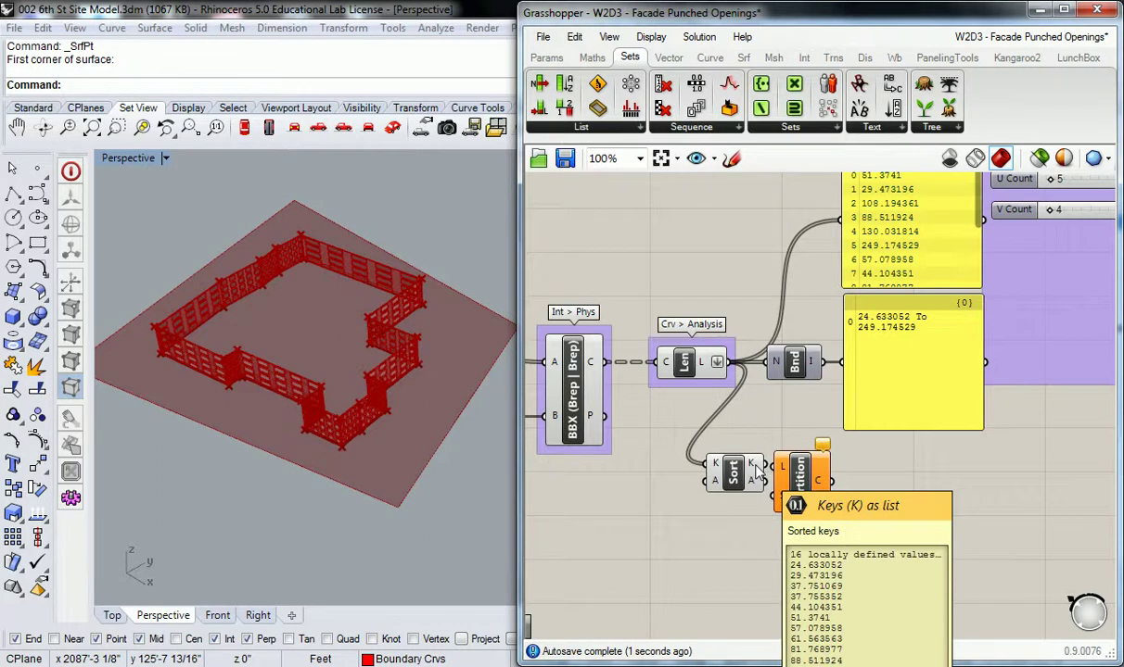
# Move Partition List down and away from Sort List, leaving open space beside the sort component's outputs
pyautogui.moveTo(753, 464); pyautogui.dragTo(709, 421, button='right')
pyautogui.moveTo(757, 438); pyautogui.dragTo(841, 487)
pyautogui.click(732, 407)
pyautogui.moveTo(733, 408); pyautogui.dragTo(742, 408, button='right')
pyautogui.moveTo(697, 428); pyautogui.dragTo(709, 424)
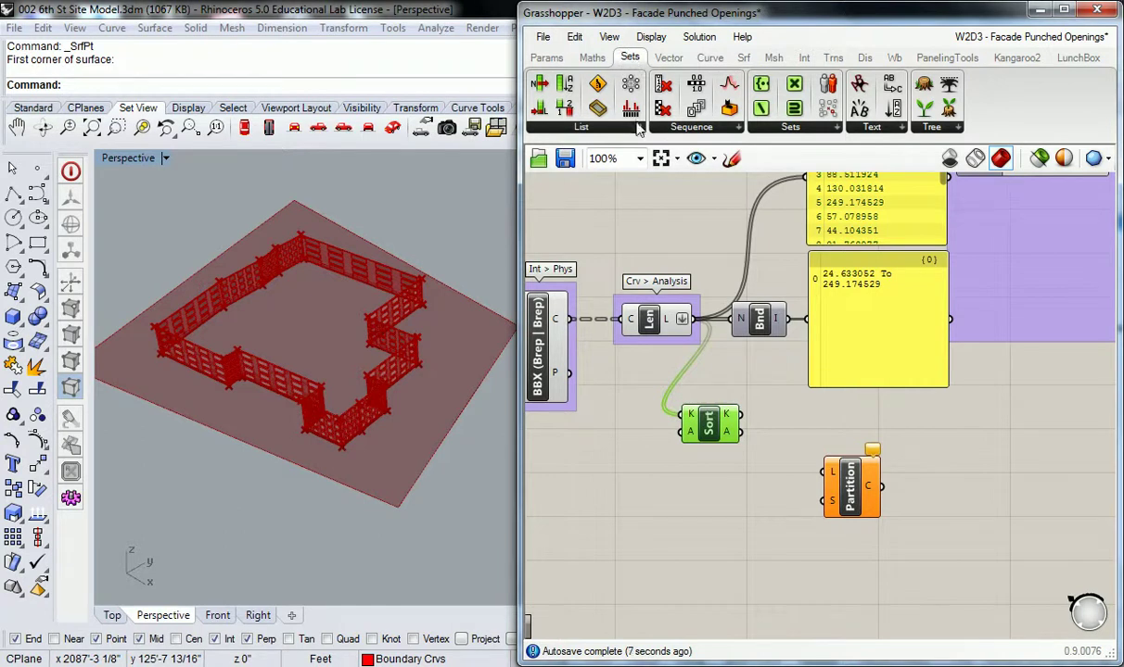
# Group the Sort List component and label the group "Set > List"
pyautogui.click(604, 125)
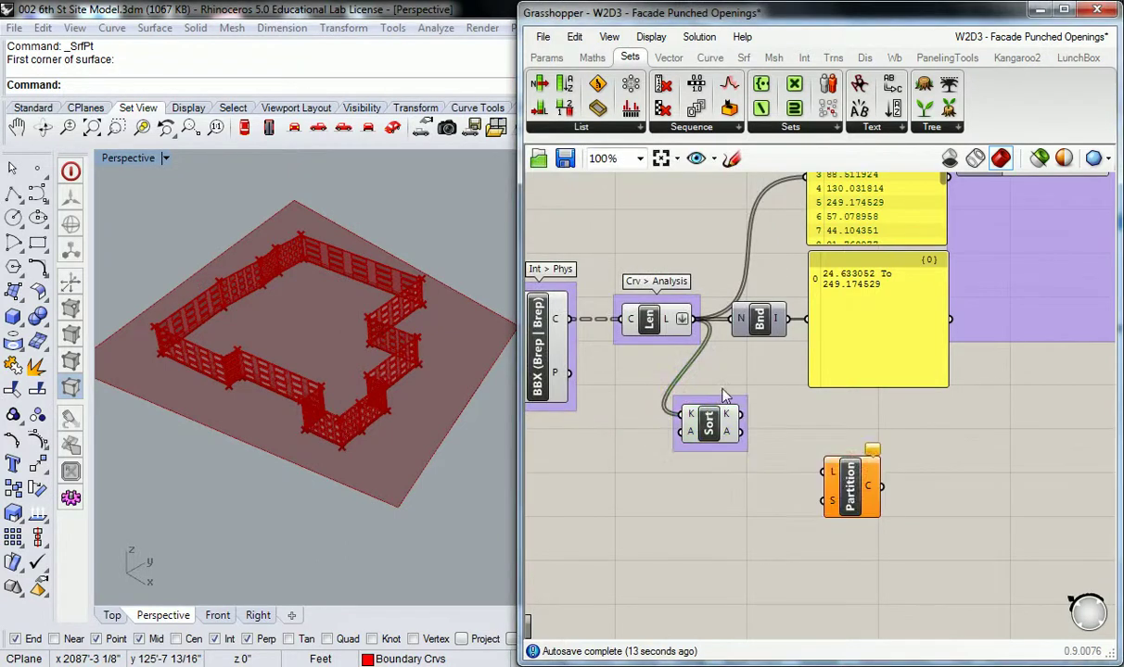
pyautogui.rightClick(715, 399)
pyautogui.write('Set > S')
pyautogui.write('ist')
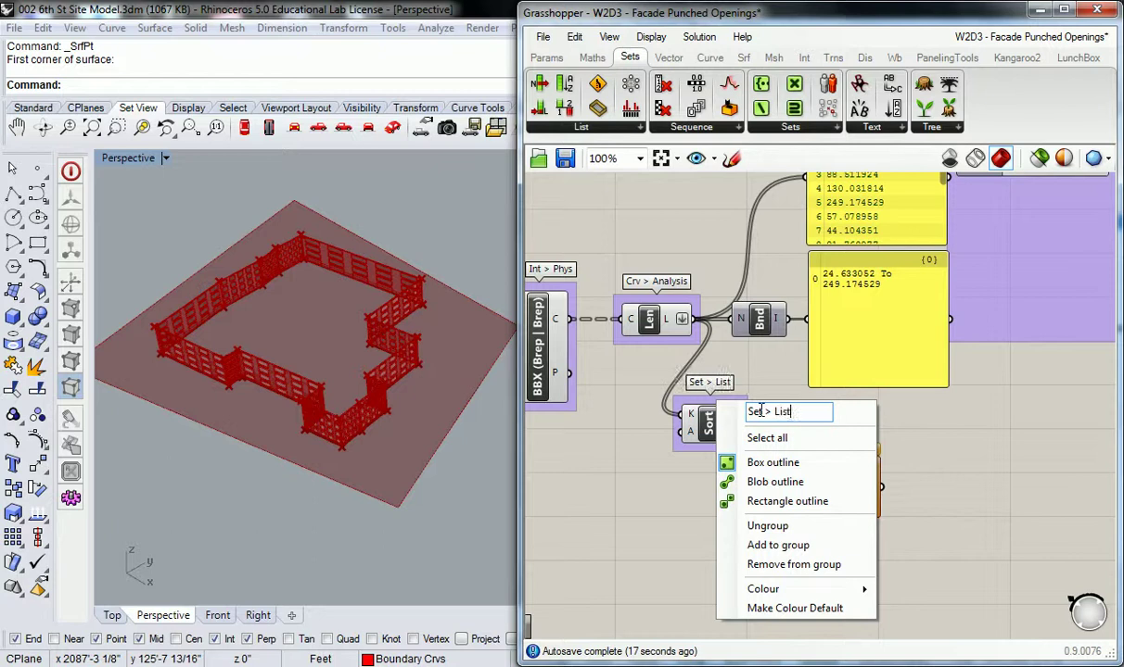
pyautogui.press('Return')
# Duplicate the bounds panel below itself and connect Sort List's sorted Keys output to the copy
pyautogui.moveTo(710, 433); pyautogui.dragTo(675, 426, button='right')
pyautogui.moveTo(825, 474); pyautogui.dragTo(702, 601)
pyautogui.click(802, 323)
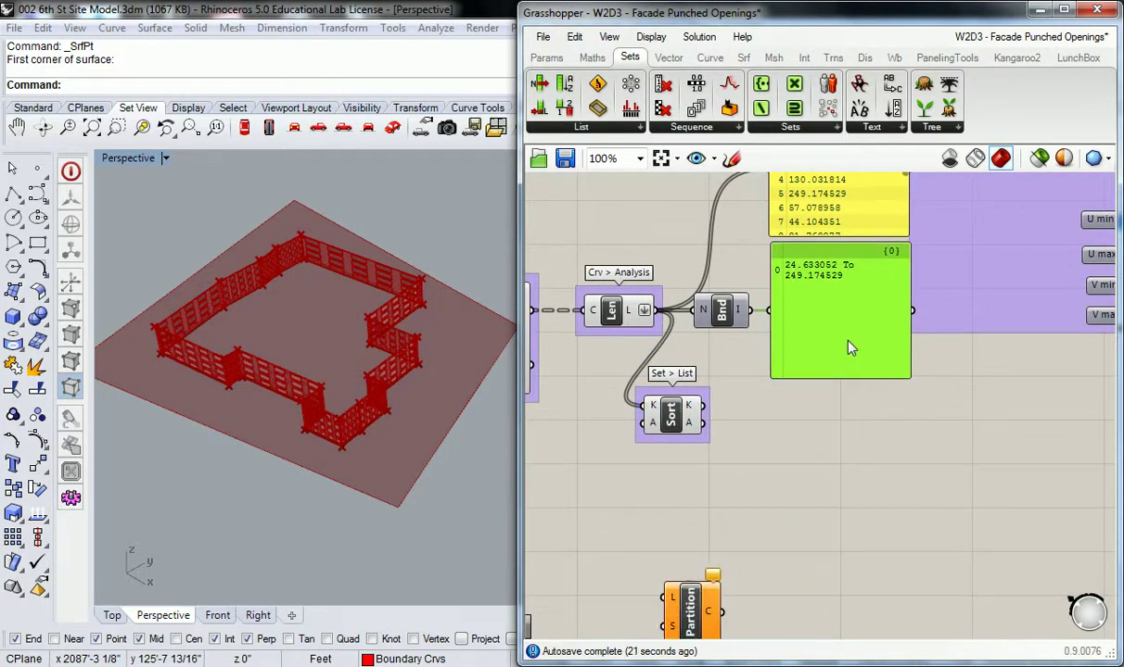
pyautogui.keyDown('alt'); pyautogui.moveTo(845, 266); pyautogui.dragTo(837, 402); pyautogui.keyUp('alt')
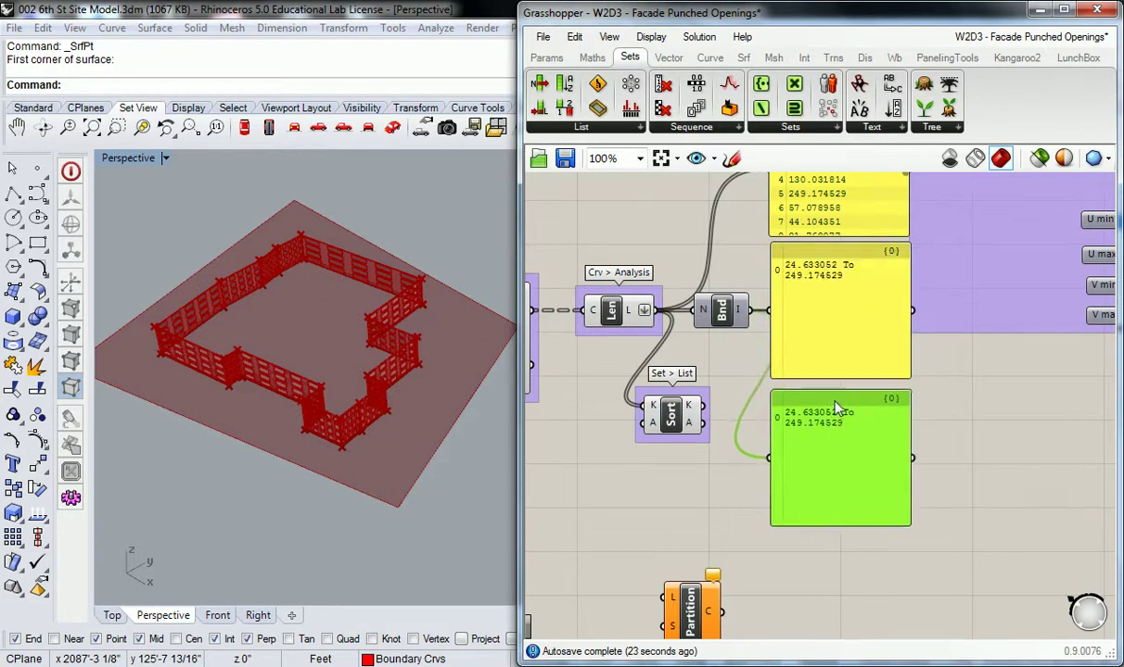
pyautogui.moveTo(712, 420); pyautogui.dragTo(770, 454)
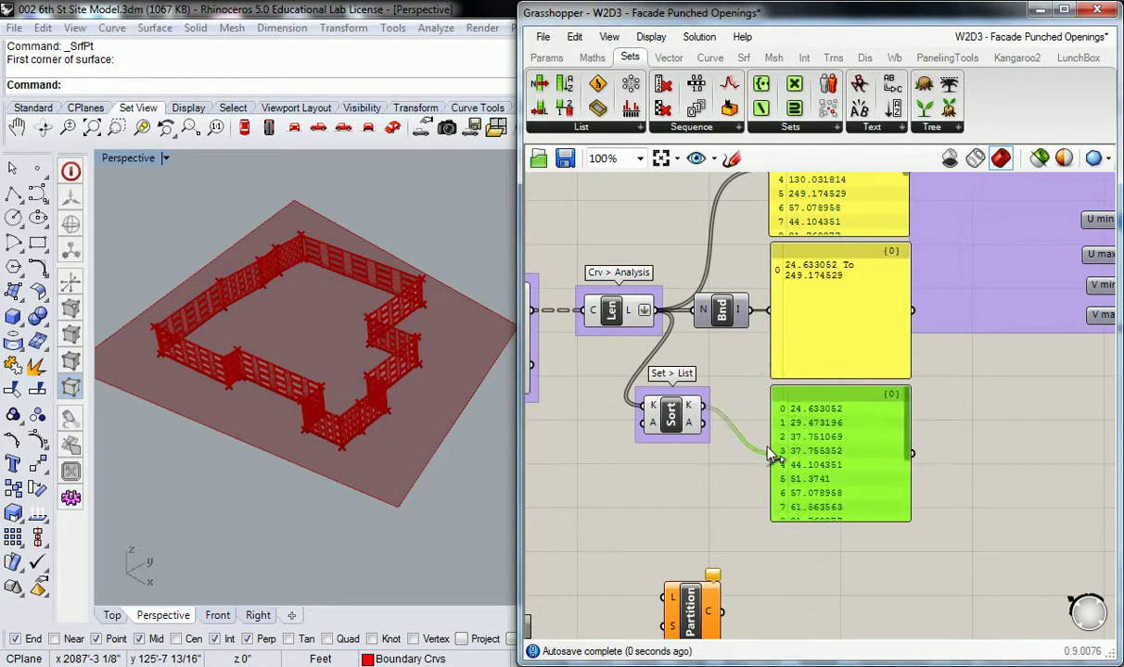
pyautogui.click(883, 454)
pyautogui.scroll(-2, 879, 436)
pyautogui.scroll(2, 845, 427)
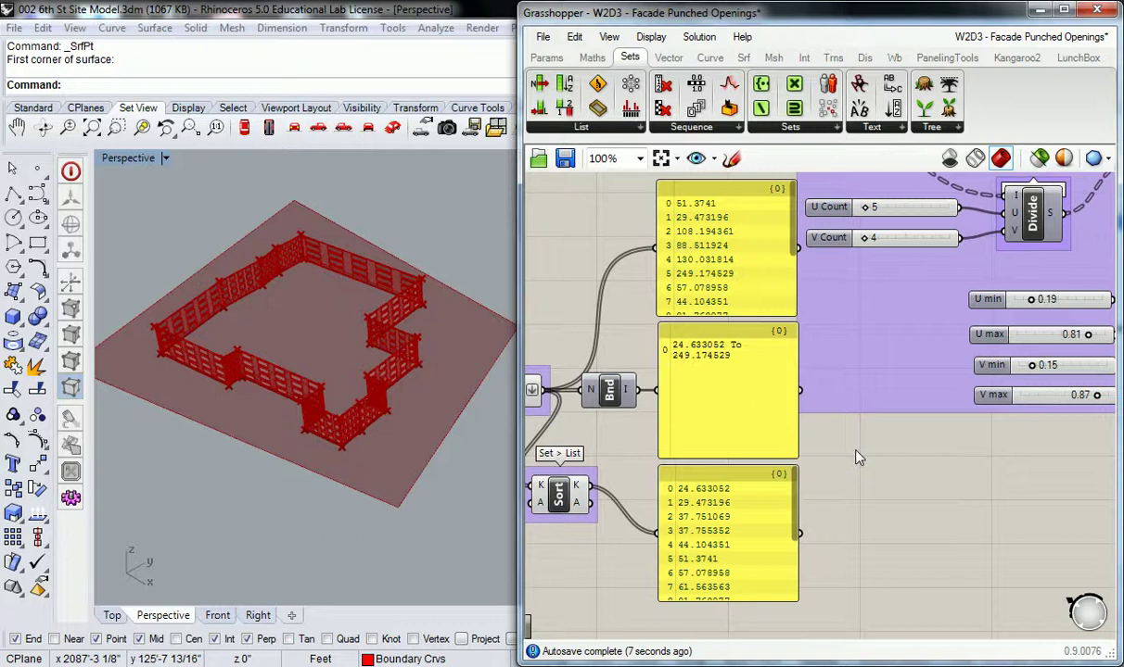
# Connect Sort List's sorted Keys output to Partition List's List input and inspect its Size input and Chunks output
pyautogui.scroll(-2, 856, 457)
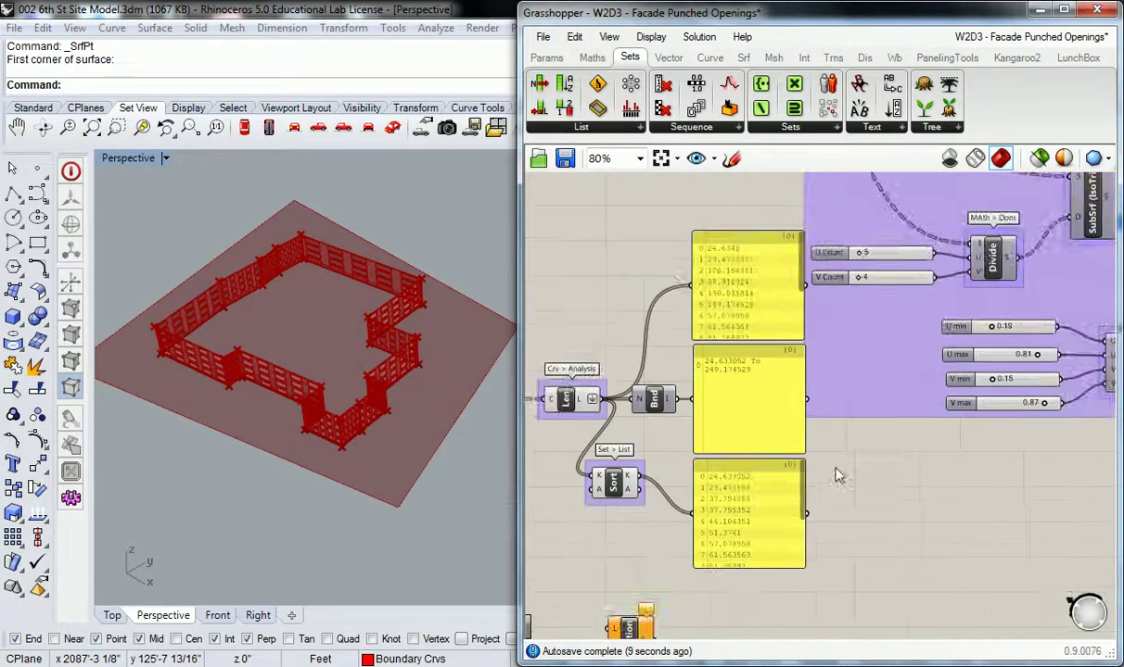
pyautogui.moveTo(786, 439); pyautogui.dragTo(861, 334, button='right')
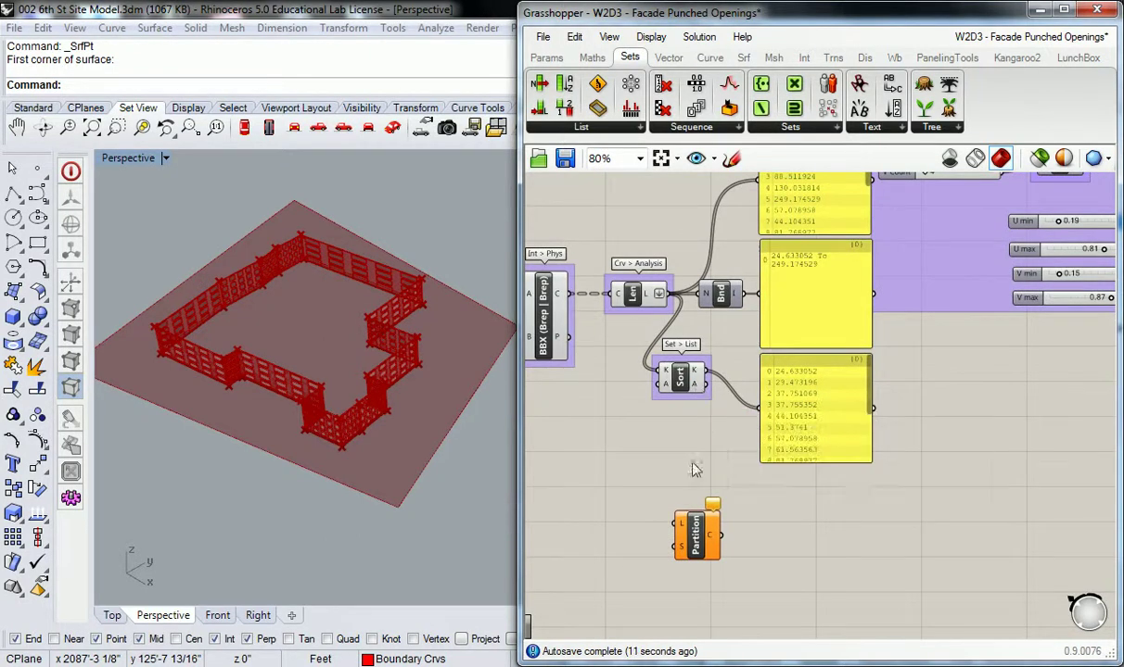
pyautogui.moveTo(699, 542); pyautogui.dragTo(737, 547)
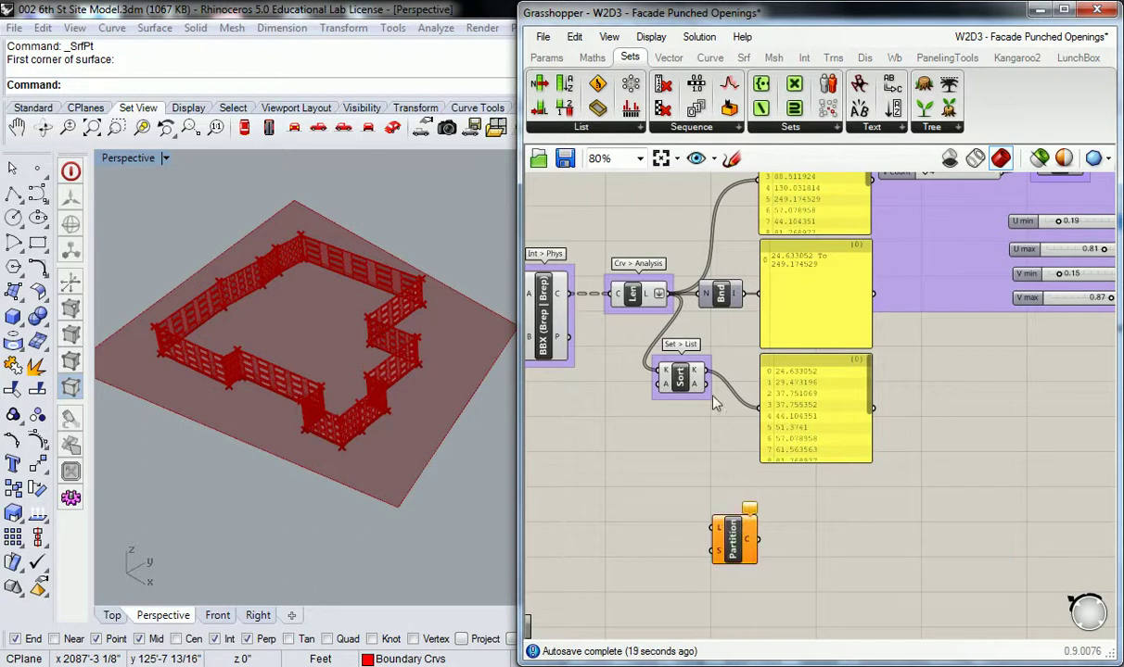
pyautogui.moveTo(706, 372); pyautogui.dragTo(714, 526)
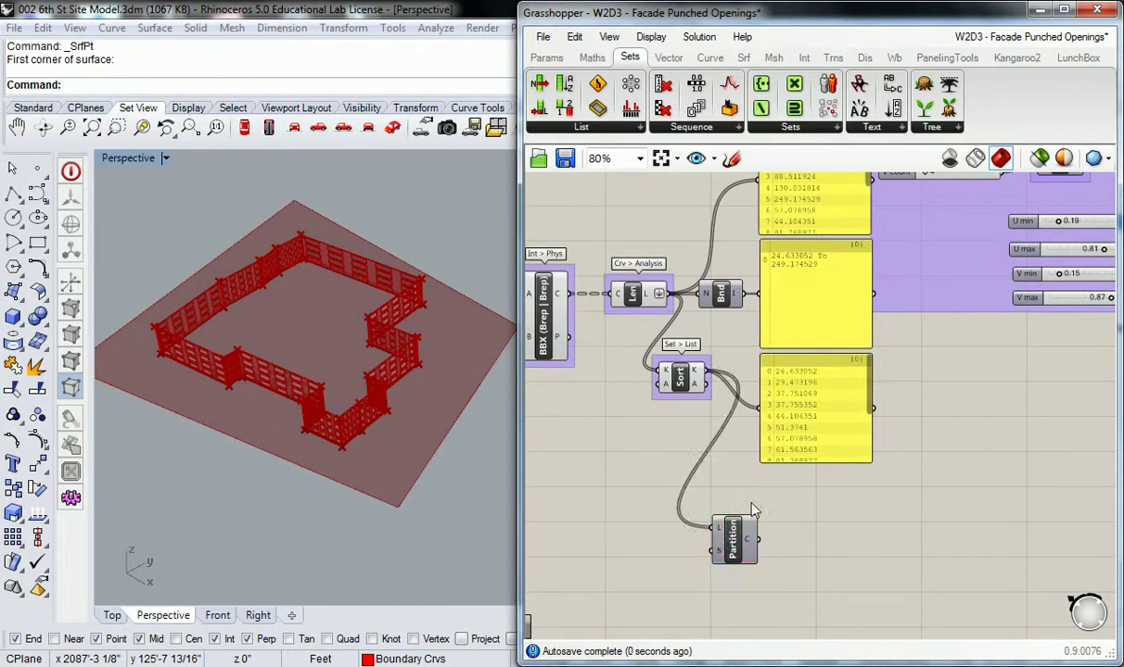
pyautogui.moveTo(718, 564); pyautogui.dragTo(719, 514, button='right')
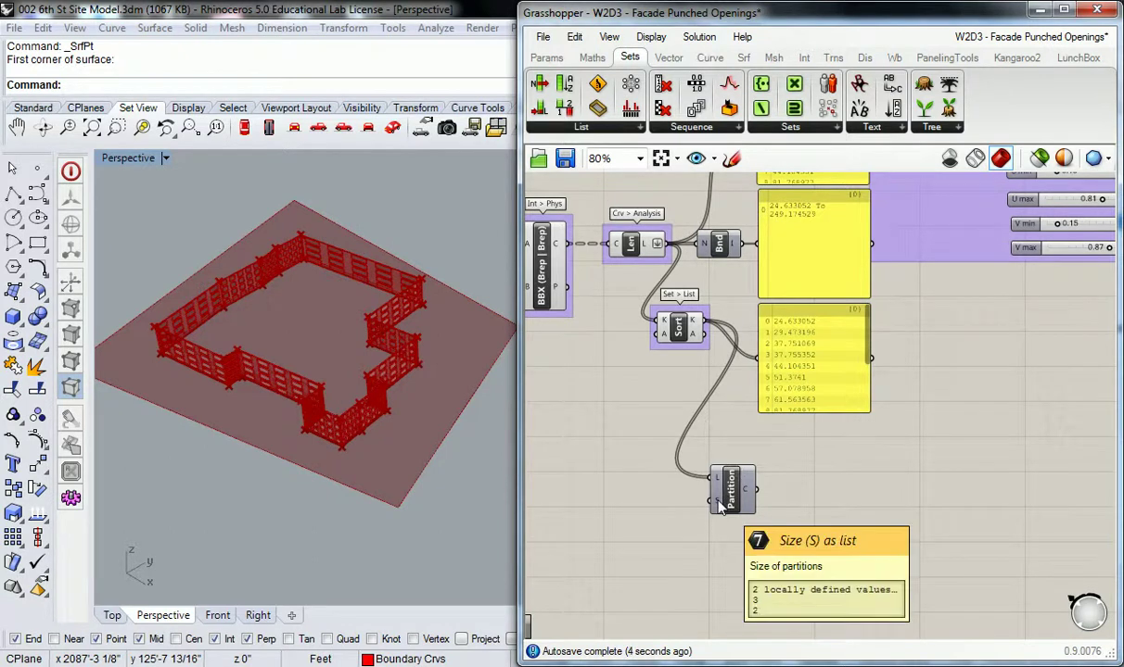
pyautogui.moveTo(753, 494)
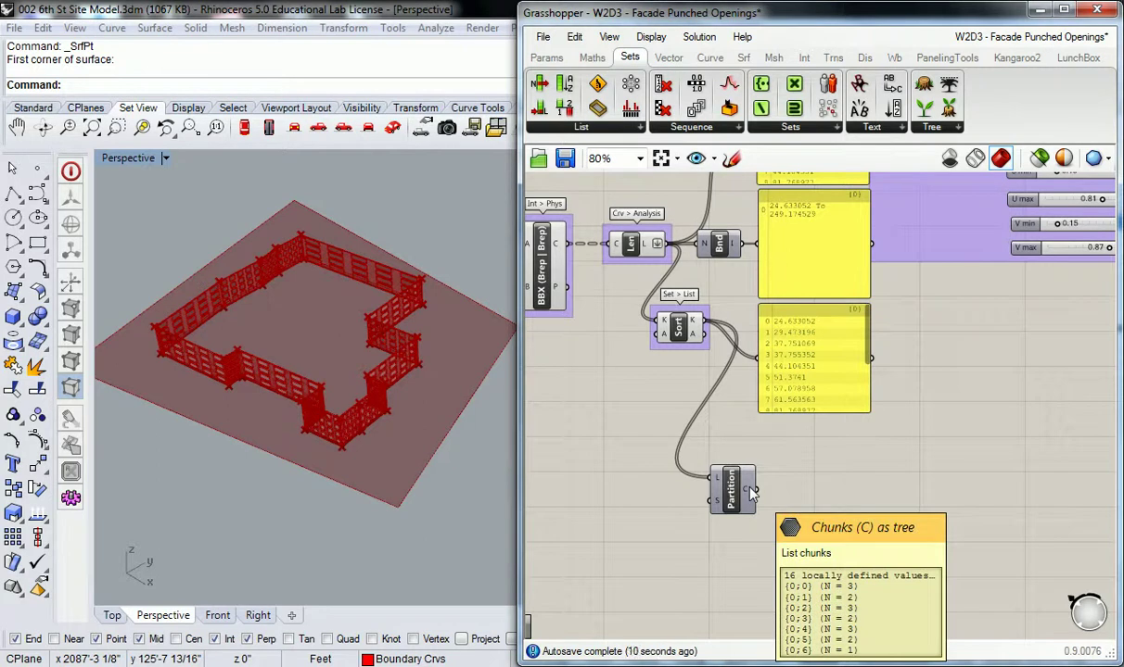
# Place Partition List beneath the sorted lengths panel and check the default values of its Size input
pyautogui.moveTo(732, 486); pyautogui.dragTo(779, 444)
pyautogui.moveTo(889, 480); pyautogui.dragTo(879, 453, button='right')
pyautogui.scroll(3, 794, 431)
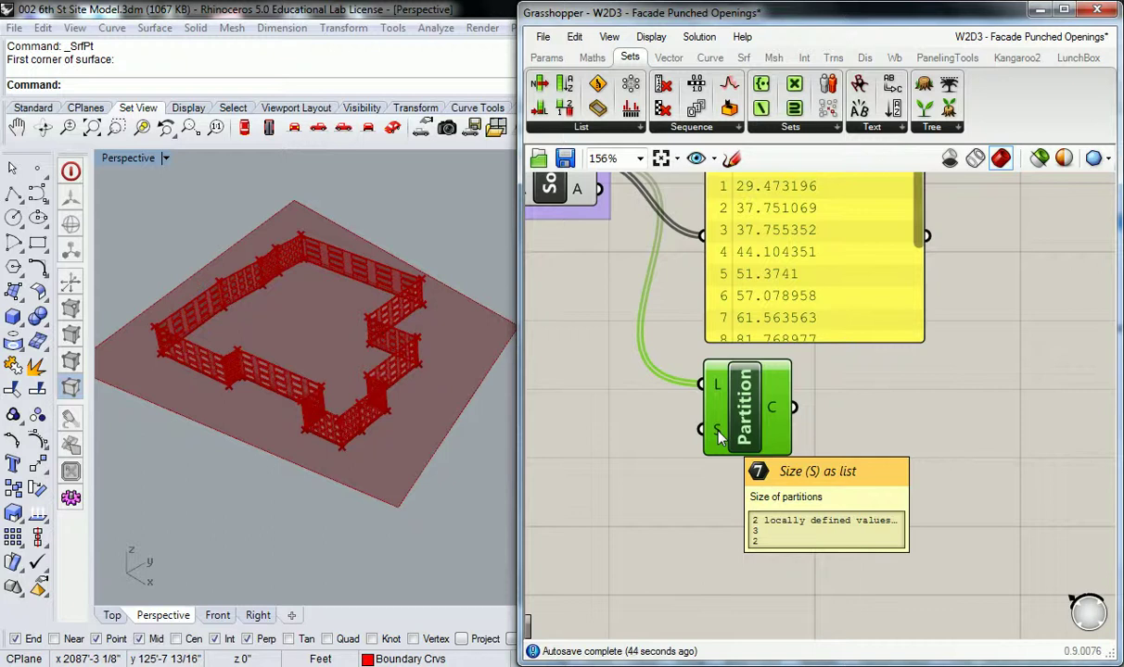
pyautogui.scroll(-1, 717, 430)
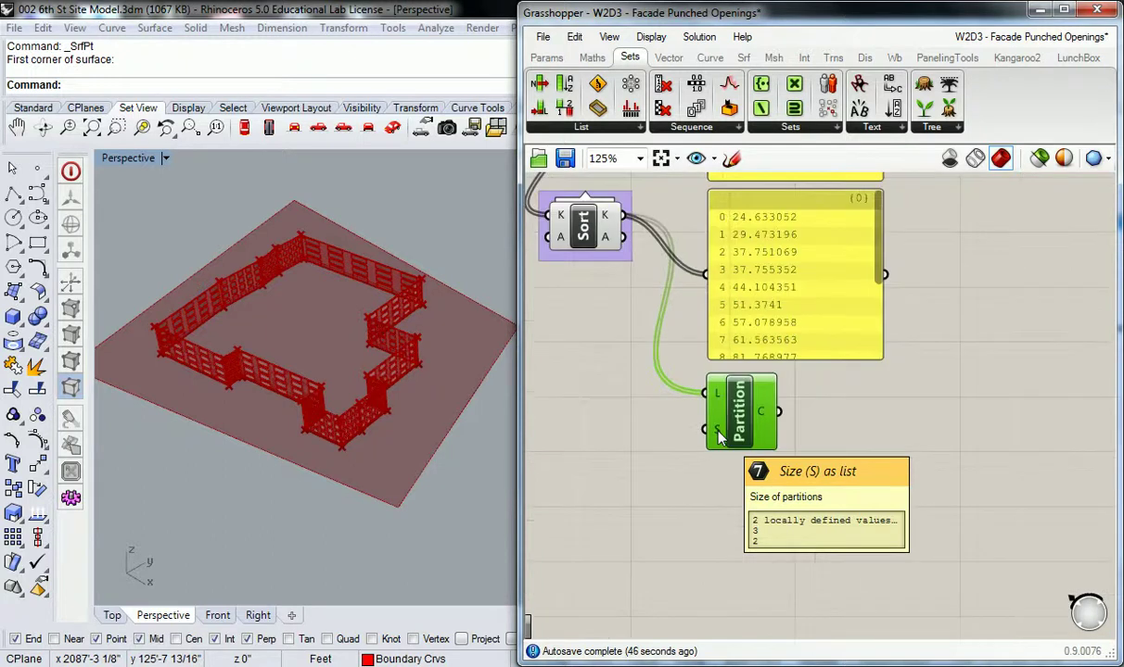
pyautogui.scroll(-1, 732, 477)
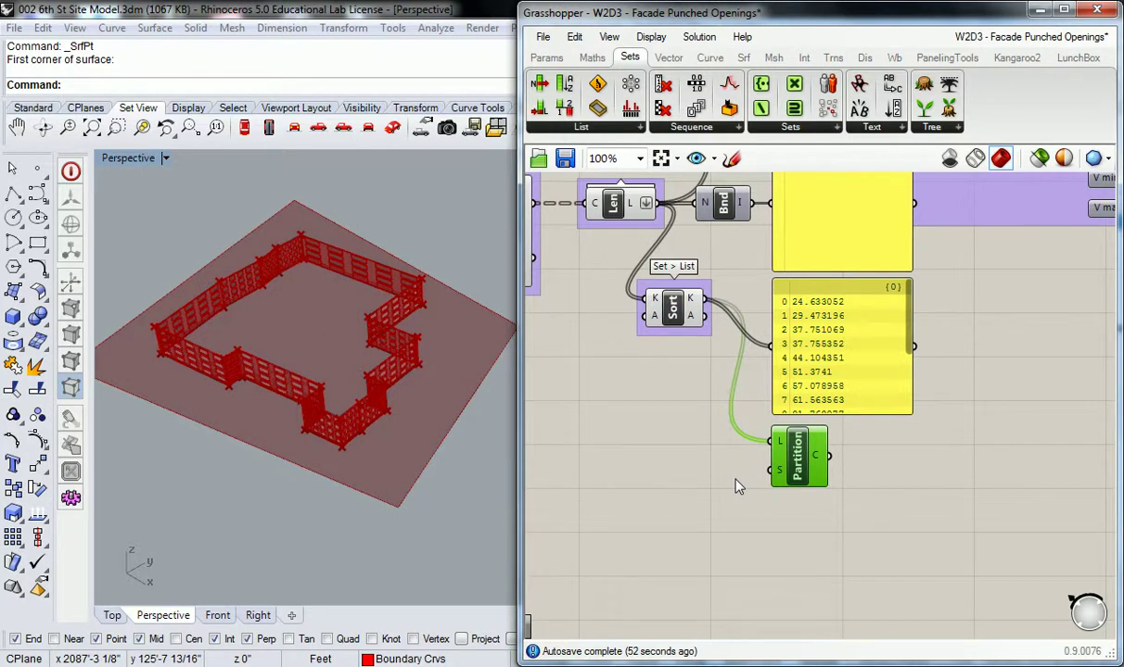
pyautogui.moveTo(695, 357); pyautogui.dragTo(723, 462, button='right')
pyautogui.scroll(-3, 817, 457)
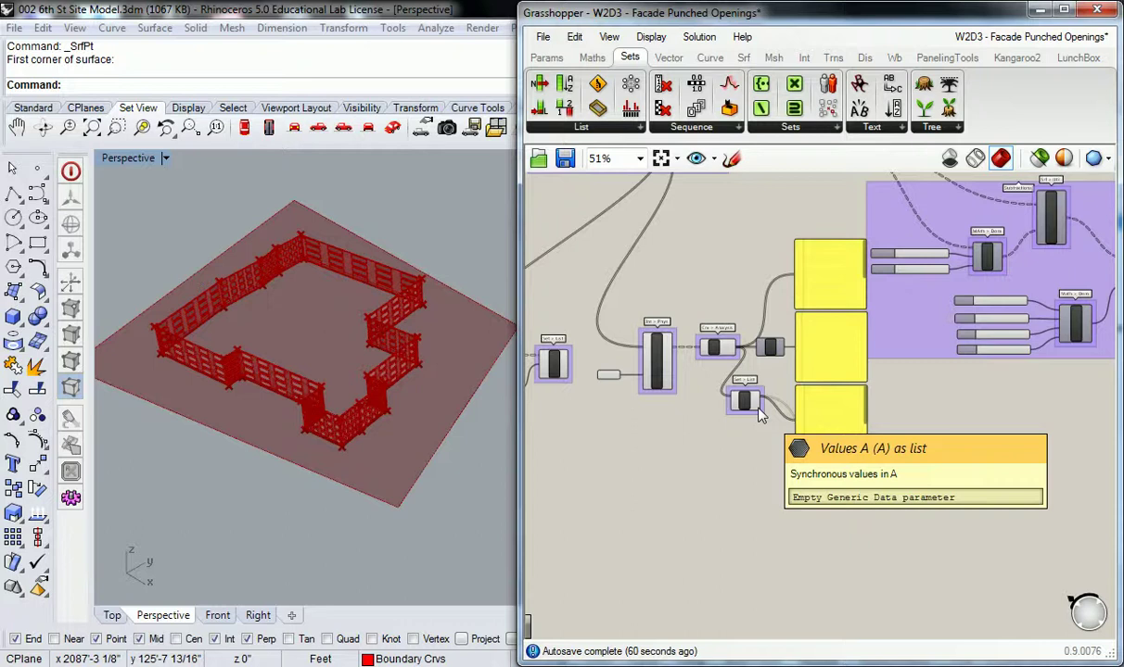
pyautogui.scroll(3, 758, 414)
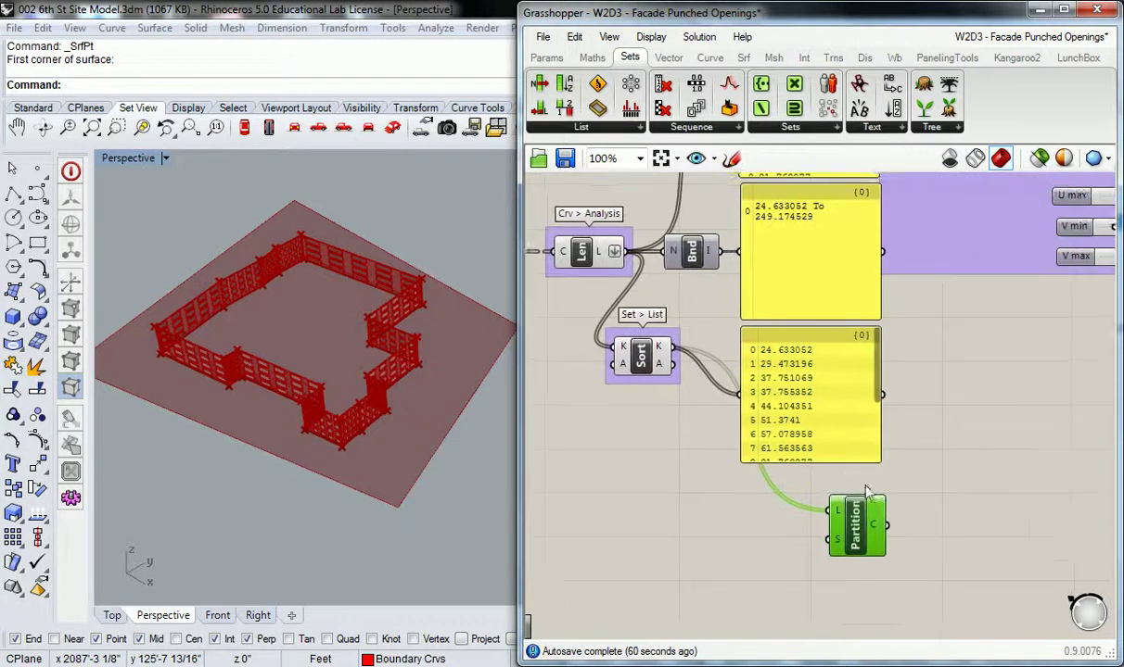
# Move the sorted lengths panel further from Sort List, place Partition List directly beneath it, and check its default Size values
pyautogui.moveTo(803, 345); pyautogui.dragTo(903, 347)
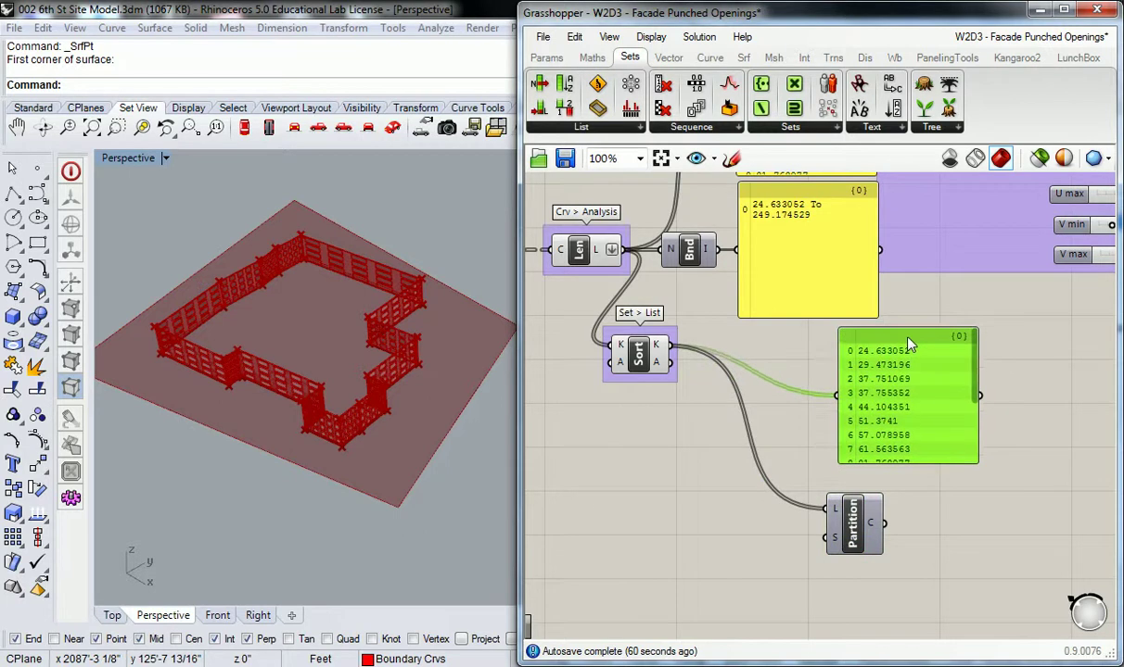
pyautogui.moveTo(854, 533)
pyautogui.mouseDown()
pyautogui.moveTo(833, 516)
pyautogui.moveTo(862, 513)
pyautogui.mouseUp()
pyautogui.click(797, 514)
pyautogui.moveTo(849, 524)
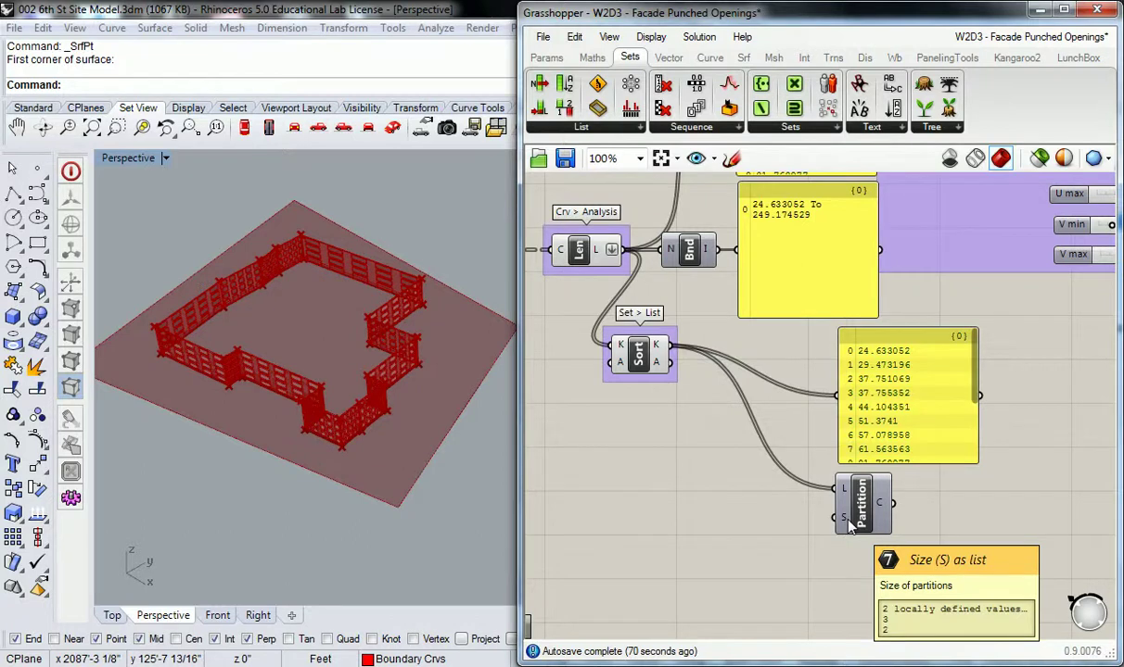
pyautogui.moveTo(980, 396); pyautogui.dragTo(1017, 360)
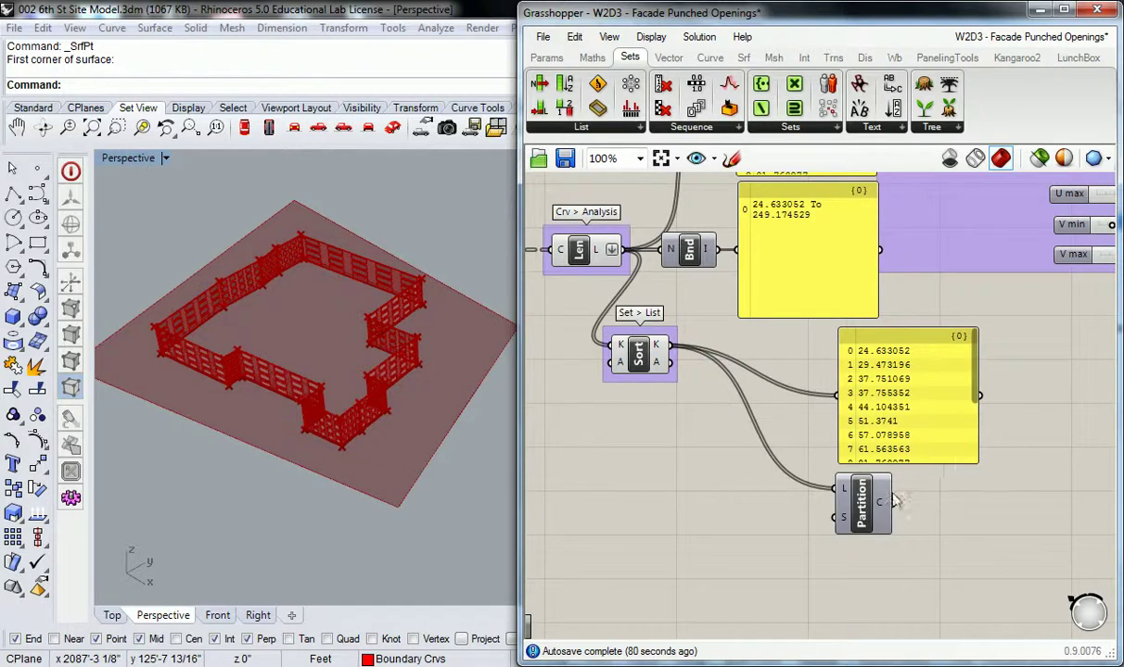
pyautogui.moveTo(843, 520)
# Place a List Length component below Sort List and connect the sorted Keys output to its List input
pyautogui.moveTo(662, 345)
pyautogui.click(582, 127)
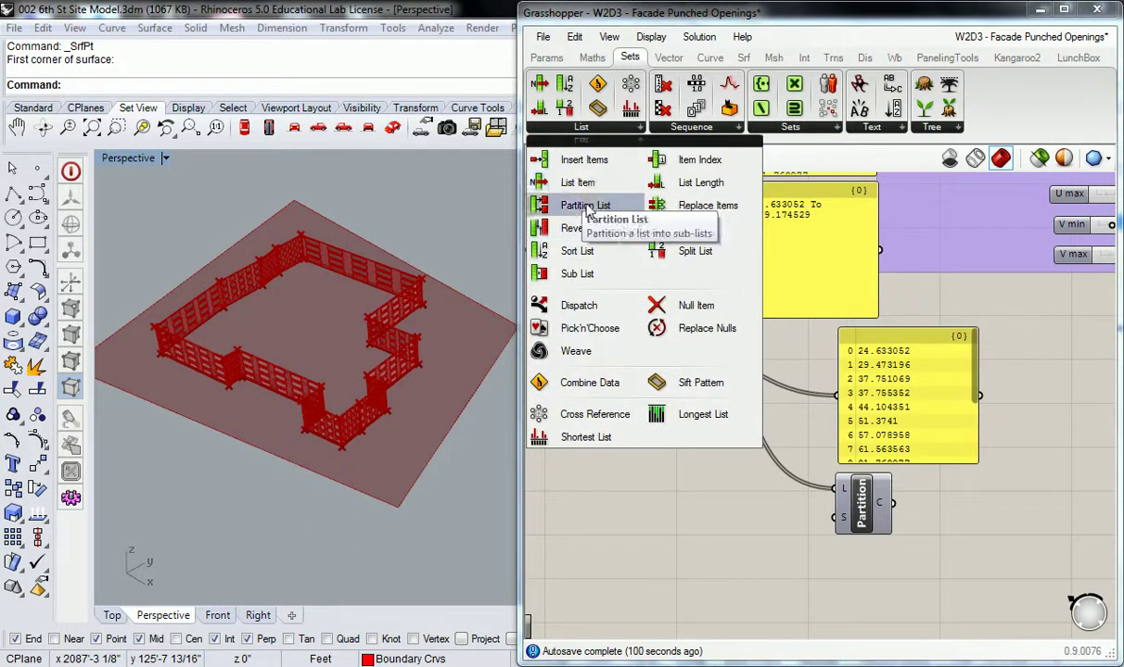
pyautogui.click(703, 181)
pyautogui.click(684, 457)
pyautogui.moveTo(672, 361); pyautogui.dragTo(662, 458)
pyautogui.moveTo(705, 461)
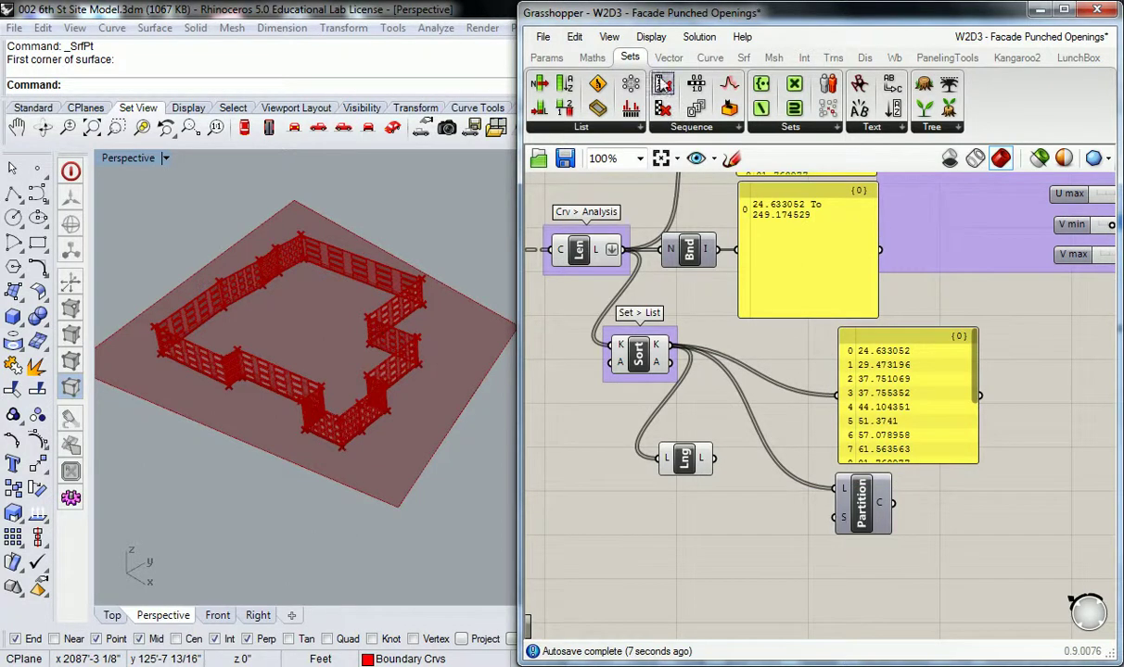
# Group the List Length component and label the group "Set > List"
pyautogui.click(592, 57)
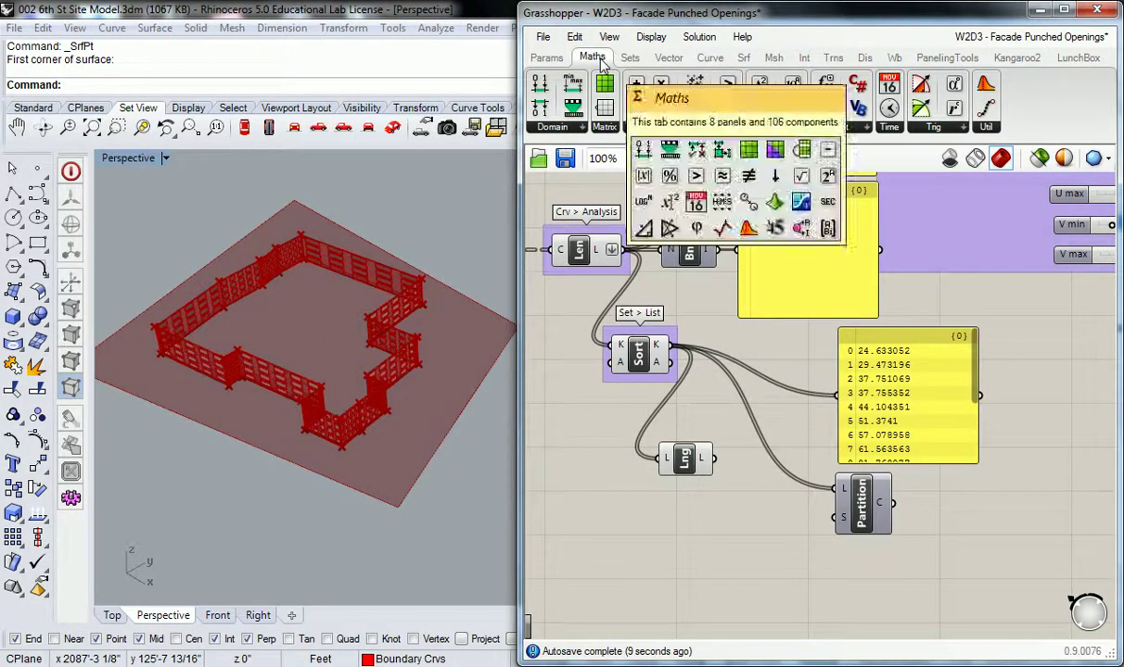
pyautogui.click(684, 458)
pyautogui.hotkey('ctrl', 'g')
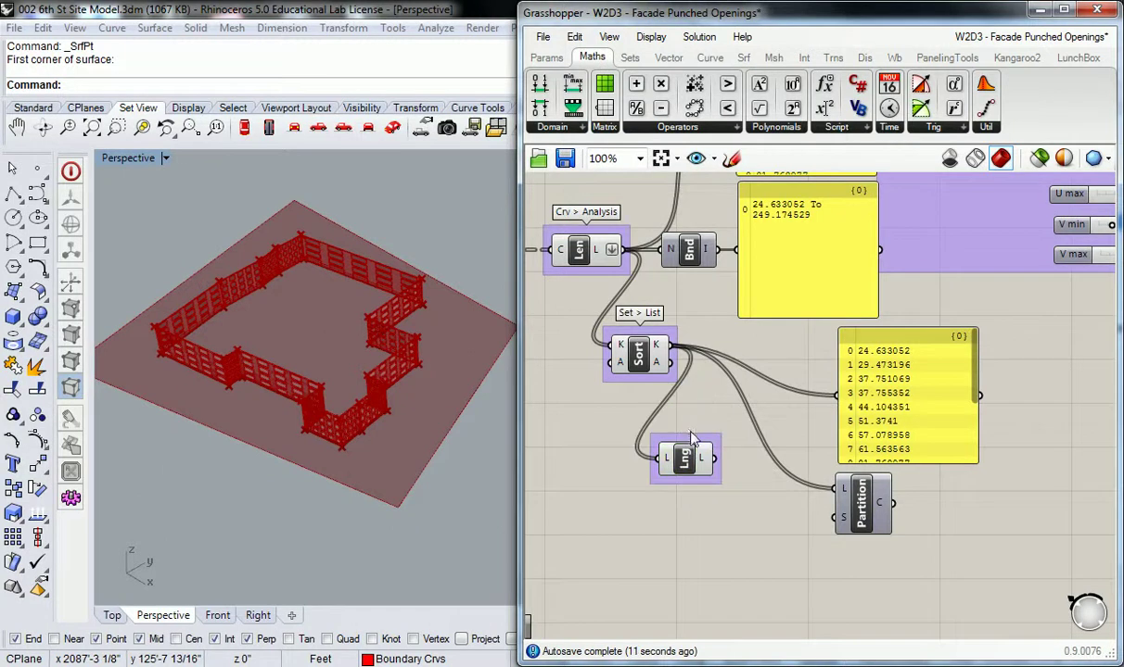
pyautogui.rightClick(693, 448)
pyautogui.write('S')
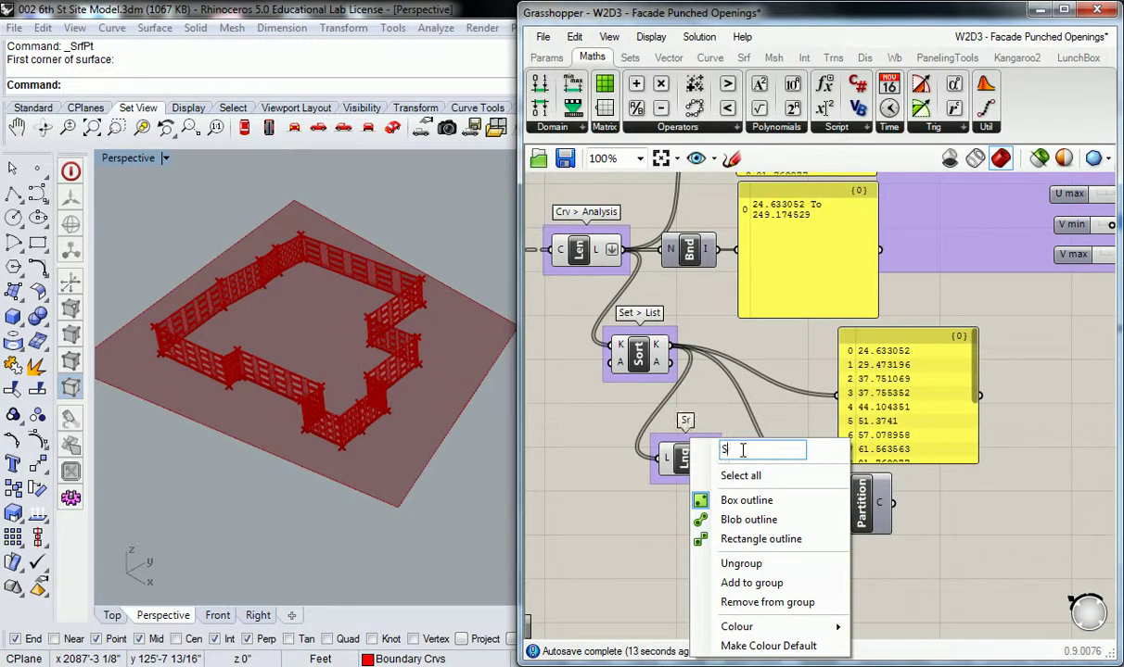
pyautogui.write('et > List')
pyautogui.press('Return')
# Add a Division component between List Length and Partition List and connect the list length to its A input
pyautogui.moveTo(728, 415); pyautogui.dragTo(651, 399, button='right')
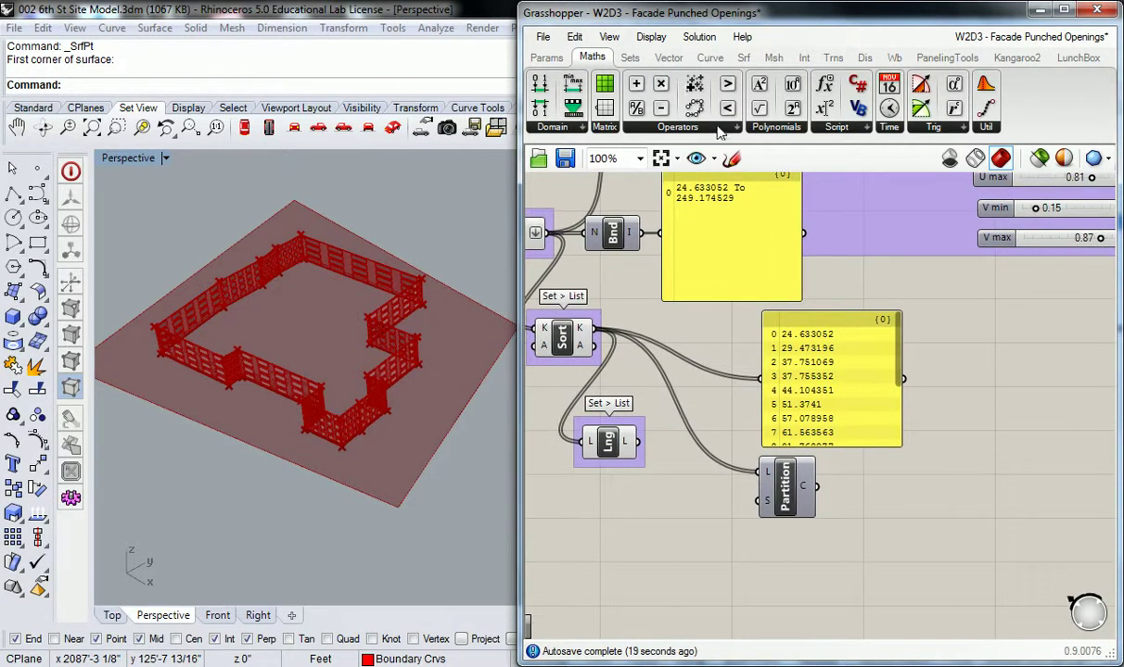
pyautogui.click(678, 127)
pyautogui.moveTo(785, 159); pyautogui.dragTo(618, 468)
pyautogui.moveTo(651, 422); pyautogui.dragTo(745, 417, button='right')
pyautogui.moveTo(725, 406); pyautogui.dragTo(769, 455)
pyautogui.click(707, 475)
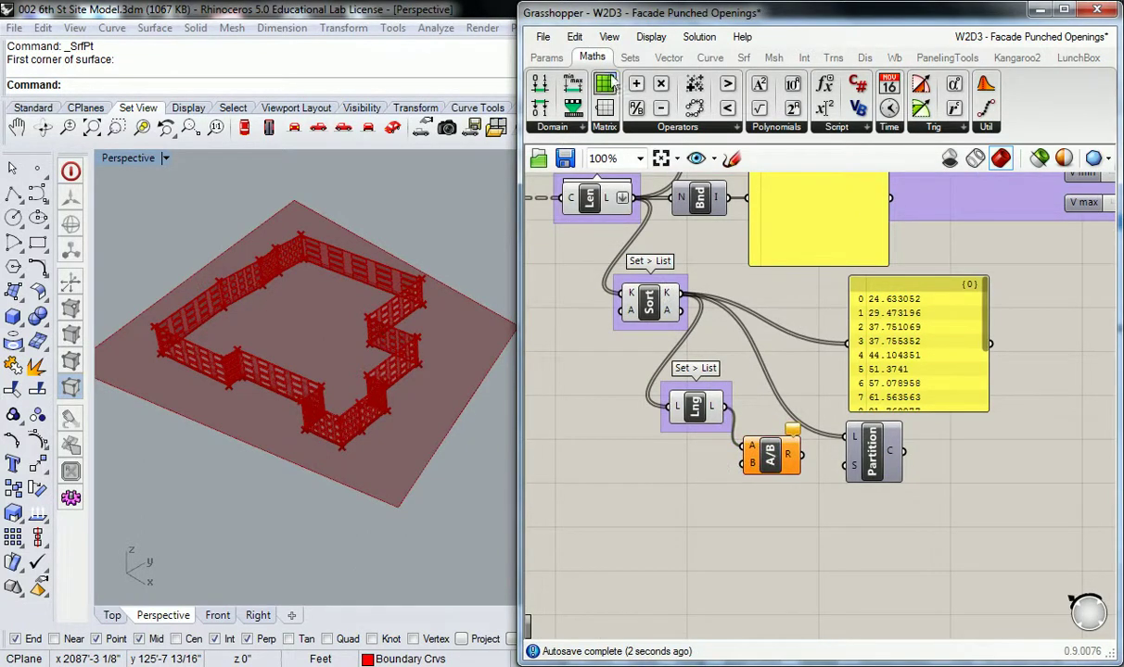
# Add a small panel containing 4 beside the Division component and connect it to the B input
pyautogui.click(546, 58)
pyautogui.moveTo(762, 109); pyautogui.dragTo(671, 455)
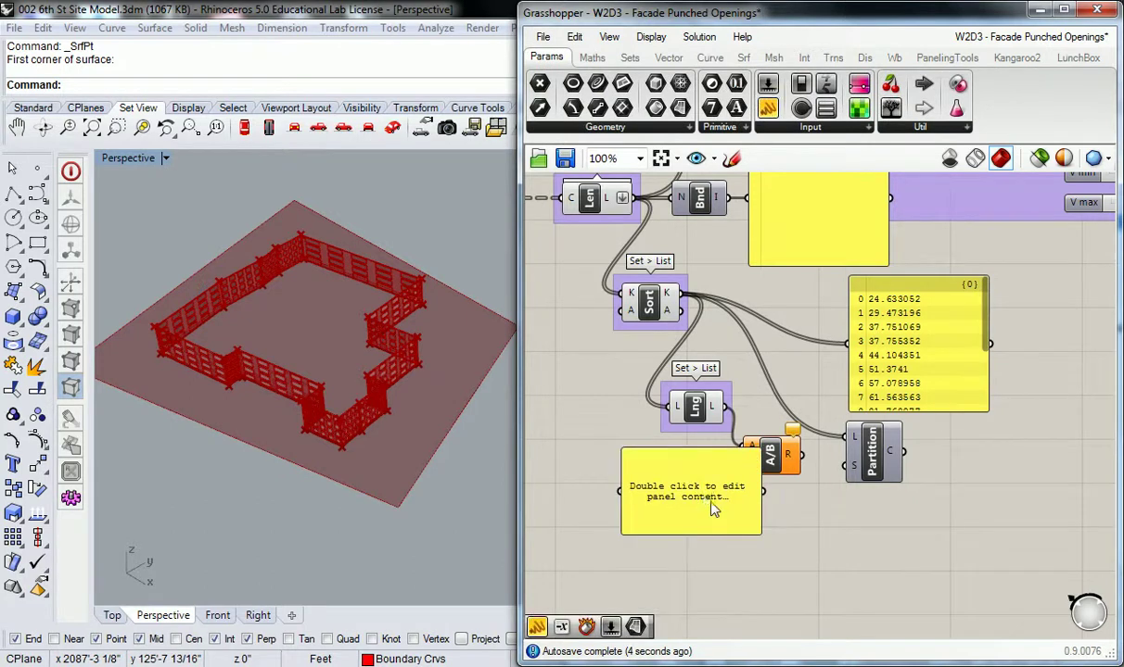
pyautogui.moveTo(723, 530); pyautogui.dragTo(714, 493)
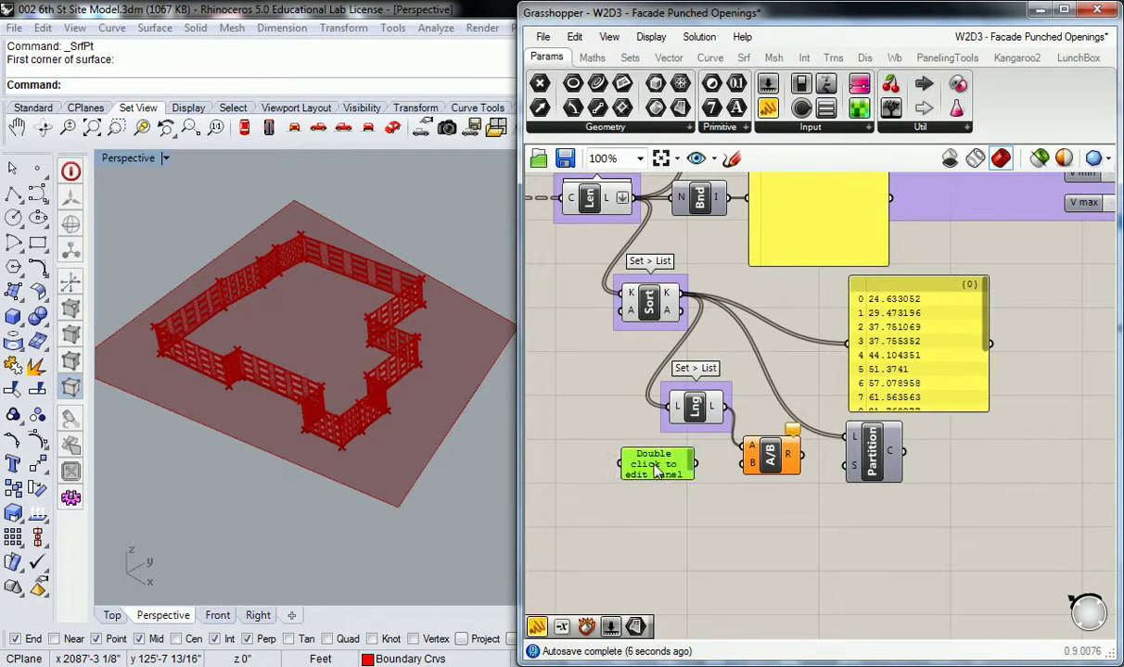
pyautogui.doubleClick(657, 460)
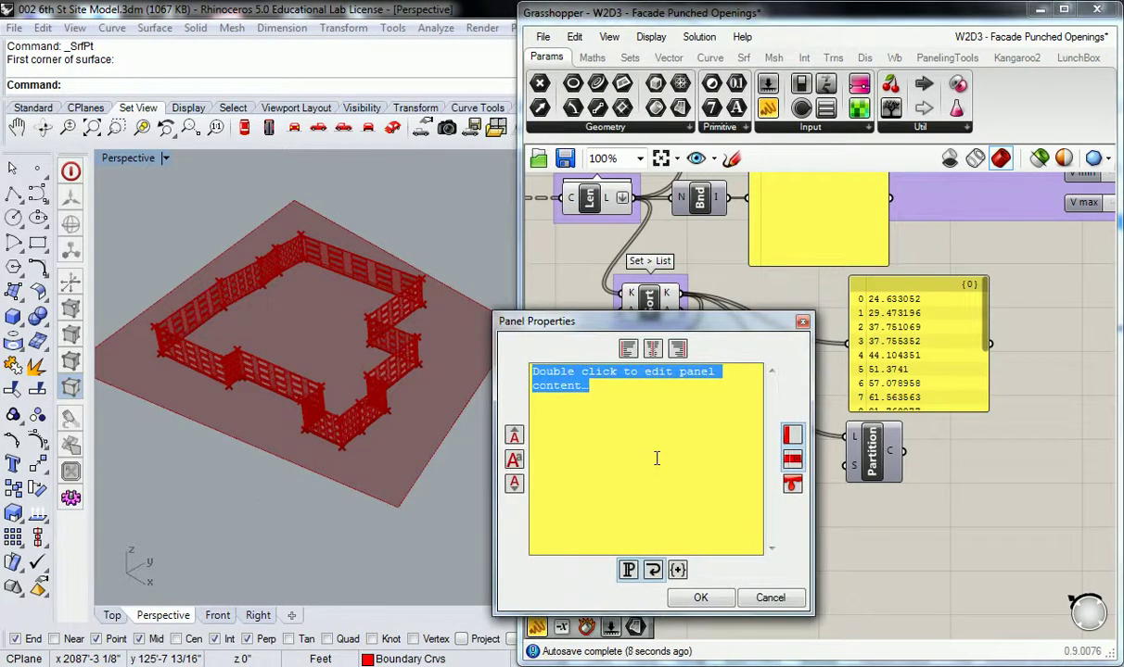
pyautogui.write('4')
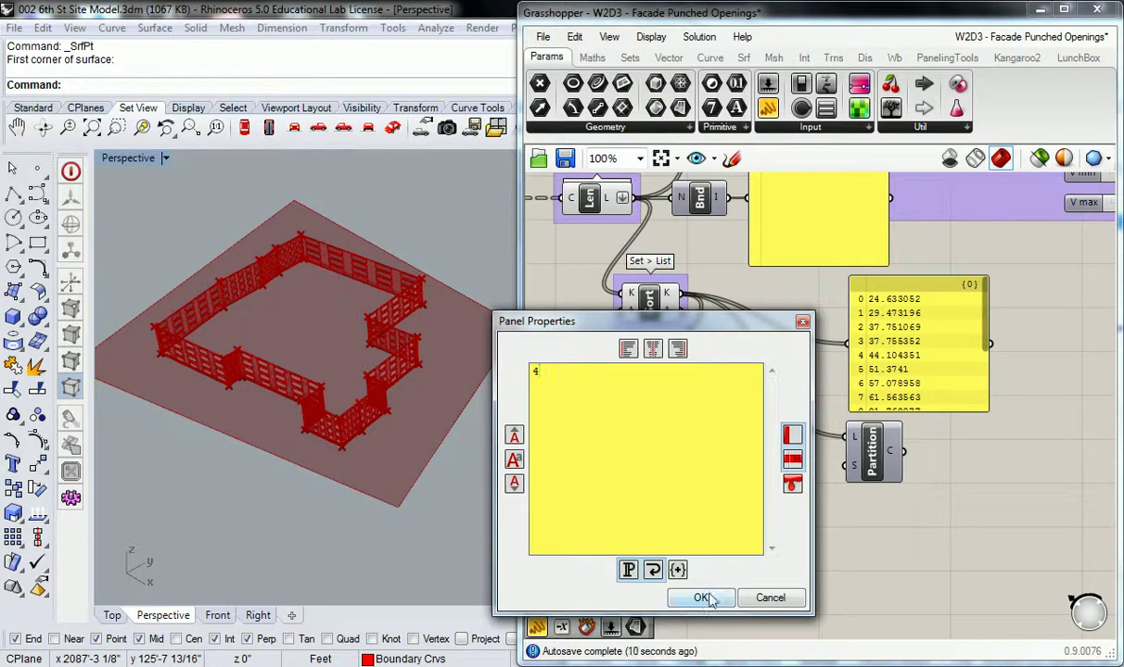
pyautogui.click(708, 597)
pyautogui.moveTo(694, 463); pyautogui.dragTo(749, 463)
pyautogui.moveTo(654, 463); pyautogui.dragTo(705, 465)
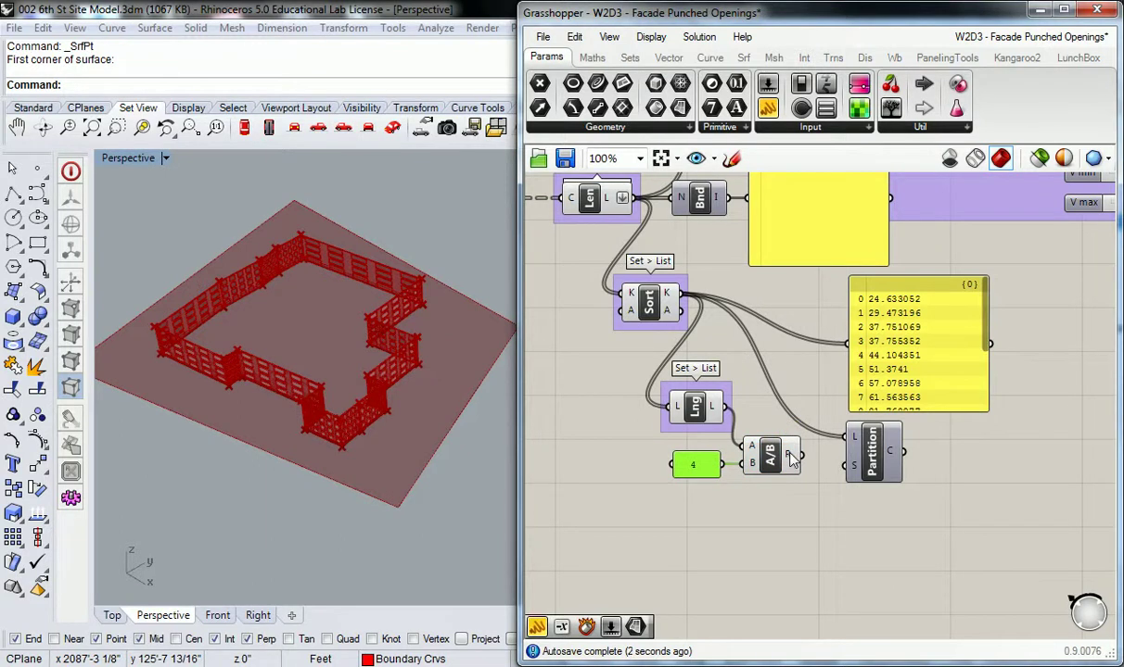
# Check the Division result, connect it to Partition List's Size input, and inspect the Chunks output
pyautogui.moveTo(789, 456)
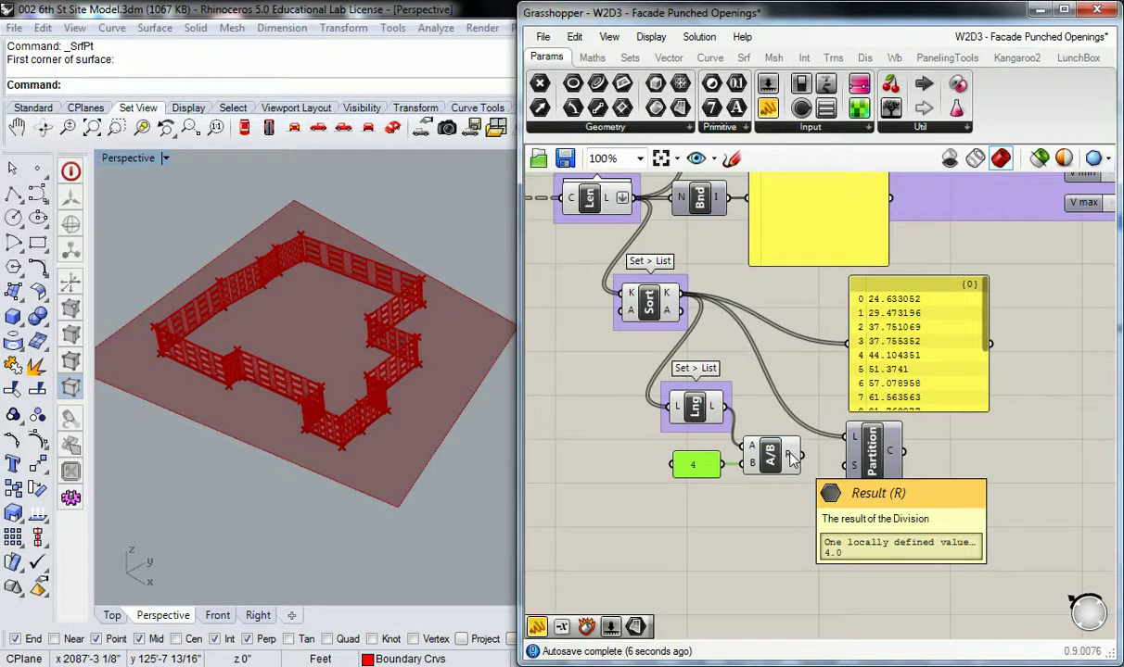
pyautogui.moveTo(792, 458); pyautogui.dragTo(851, 465)
pyautogui.moveTo(893, 452)
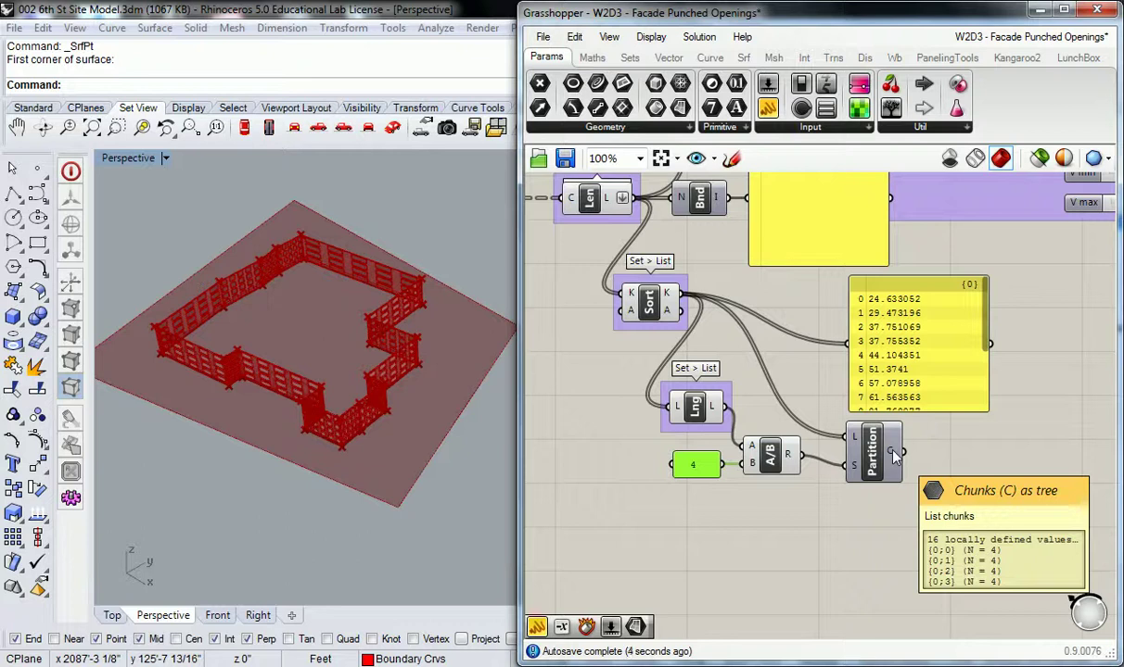
# Duplicate the sorted lengths panel, connect Partition List's Chunks output to the copy, and move and enlarge it to show all groups
pyautogui.moveTo(893, 452); pyautogui.dragTo(756, 452, button='right')
pyautogui.click(780, 279)
pyautogui.keyDown('alt'); pyautogui.moveTo(790, 292); pyautogui.dragTo(903, 400); pyautogui.keyUp('alt')
pyautogui.moveTo(824, 451); pyautogui.dragTo(766, 451)
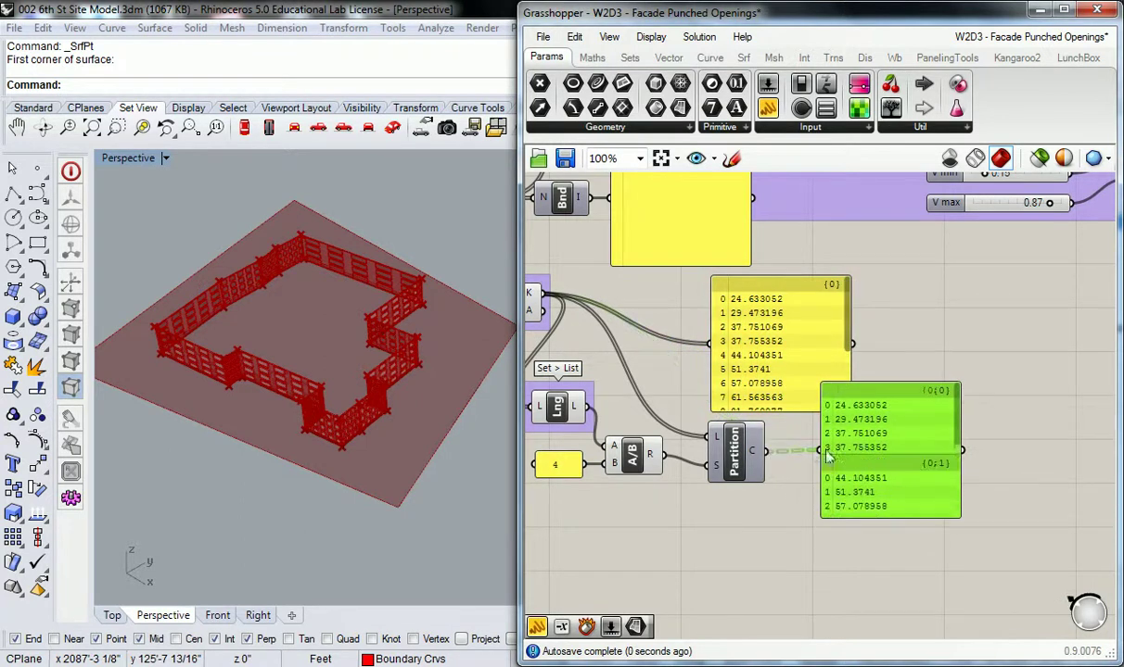
pyautogui.moveTo(906, 402); pyautogui.dragTo(967, 317)
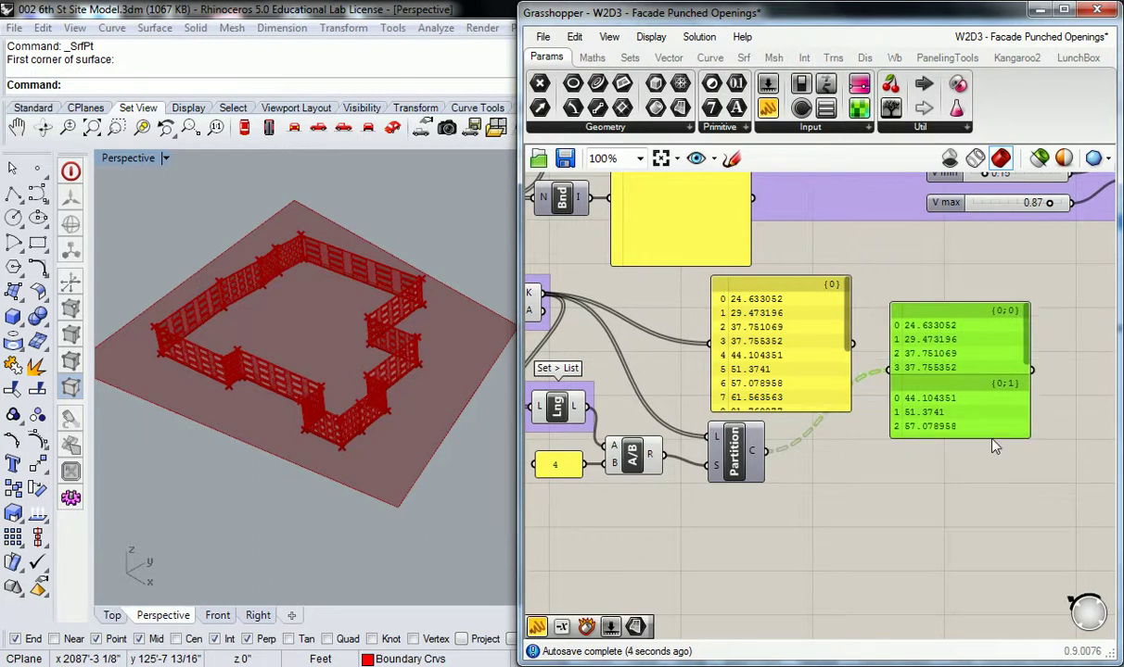
pyautogui.moveTo(990, 436); pyautogui.dragTo(993, 535)
pyautogui.click(785, 473)
pyautogui.moveTo(786, 472); pyautogui.dragTo(816, 463, button='right')
pyautogui.scroll(-2, 816, 463)
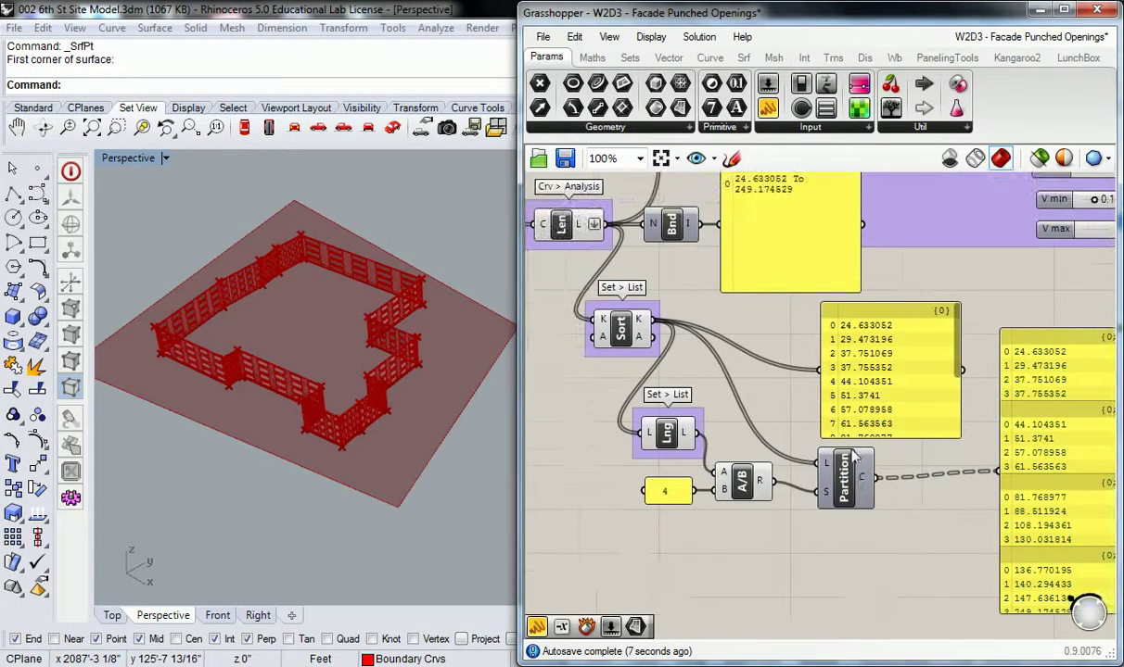
# Widen the Grasshopper window over the Rhino viewport and review the unsorted, bounds, sorted and partitioned length panels
pyautogui.moveTo(495, 336); pyautogui.dragTo(248, 354)
pyautogui.moveTo(519, 389); pyautogui.dragTo(622, 408, button='right')
pyautogui.scroll(2, 618, 387)
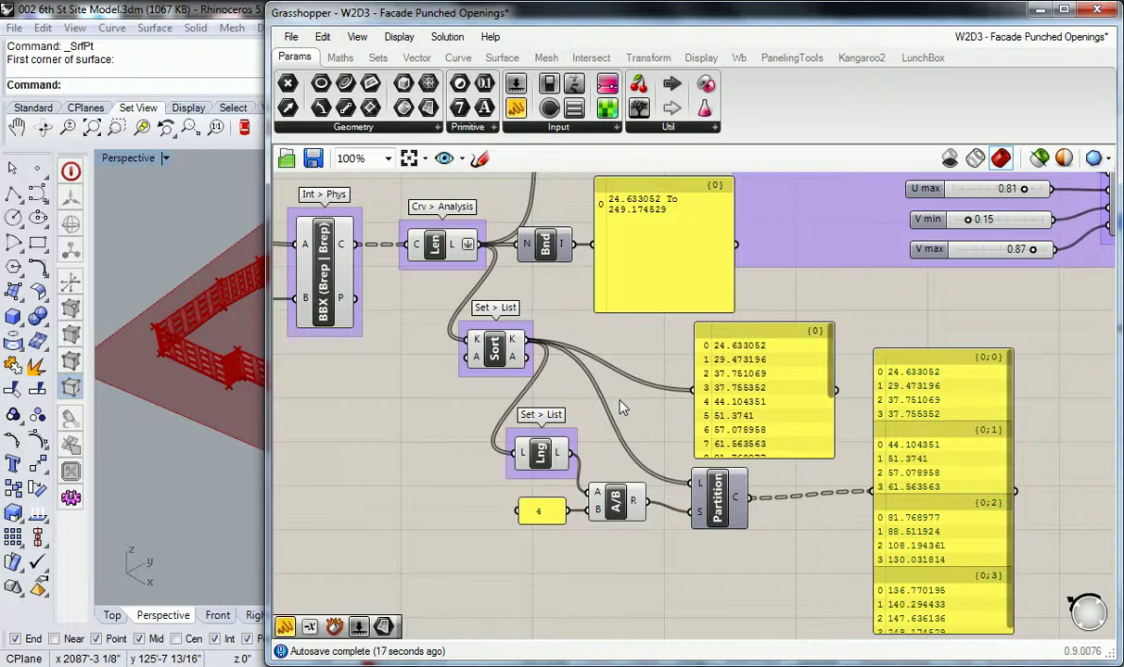
pyautogui.moveTo(648, 312); pyautogui.dragTo(646, 474, button='right')
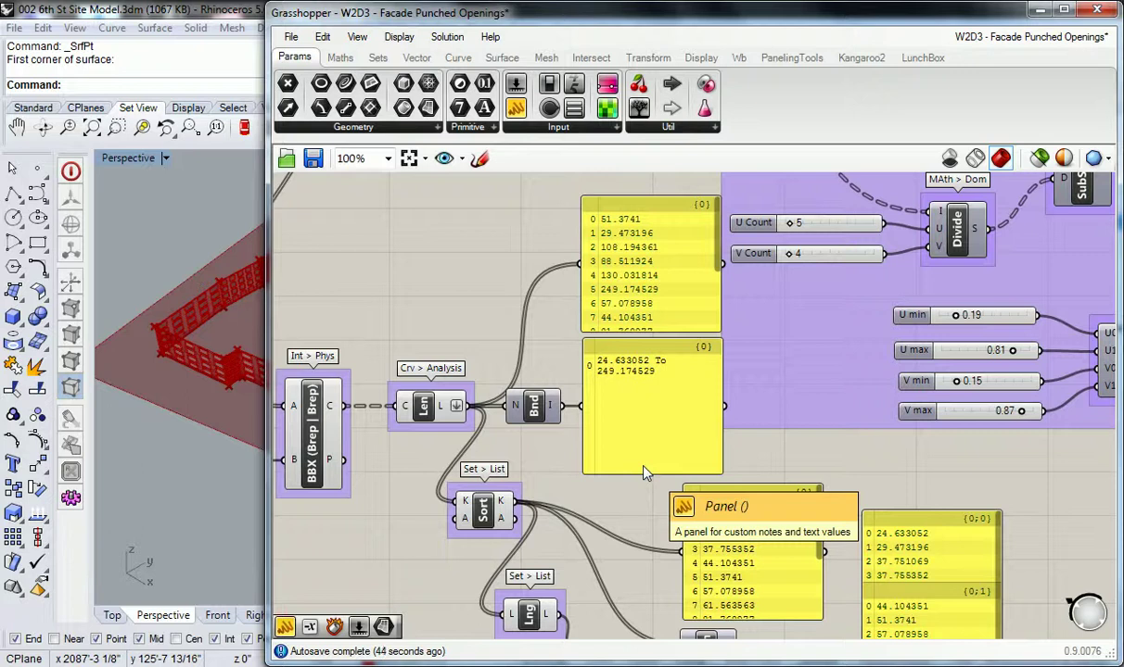
pyautogui.scroll(-2, 668, 435)
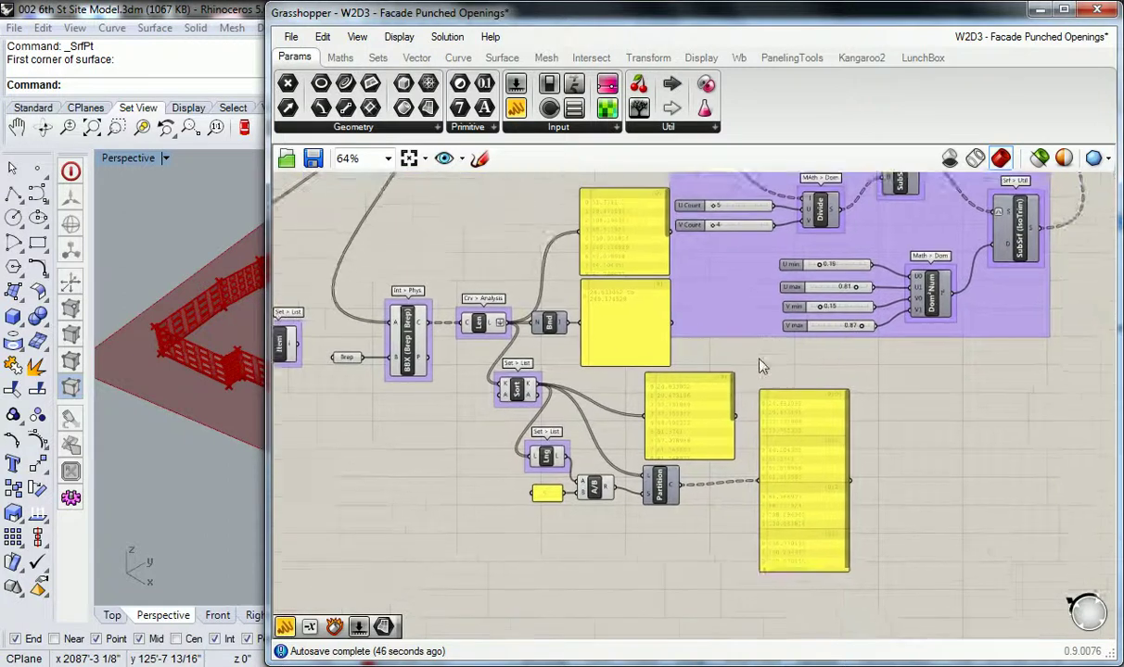
pyautogui.scroll(1, 720, 423)
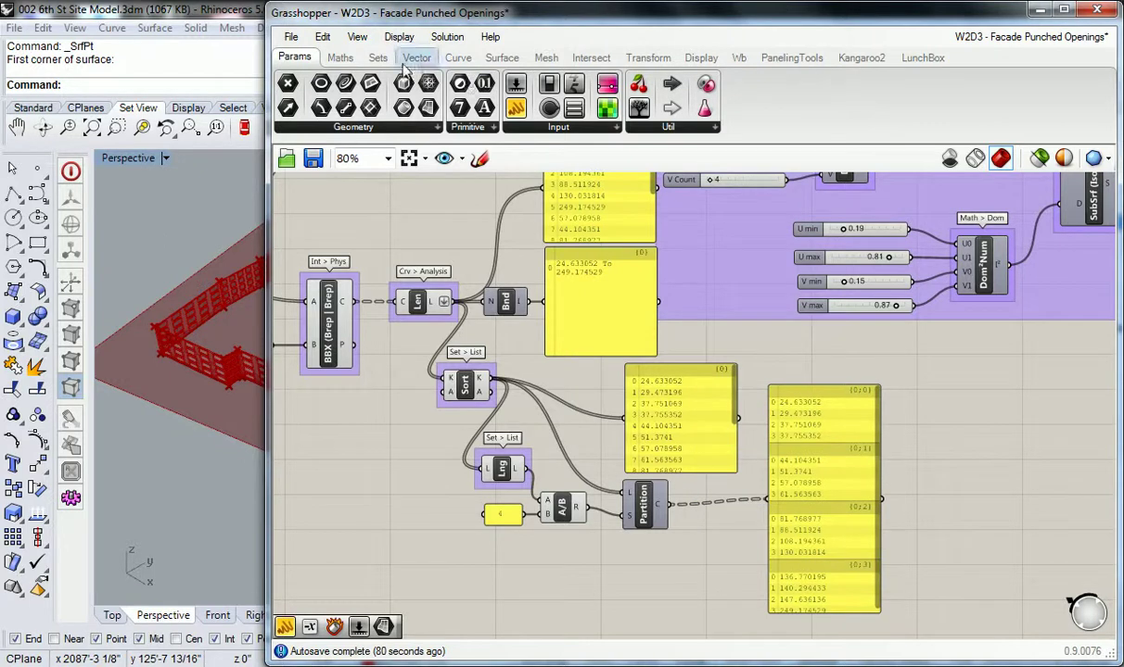
# Add a Split List component and place it in the empty canvas area beneath the Division component
pyautogui.click(379, 57)
pyautogui.click(357, 126)
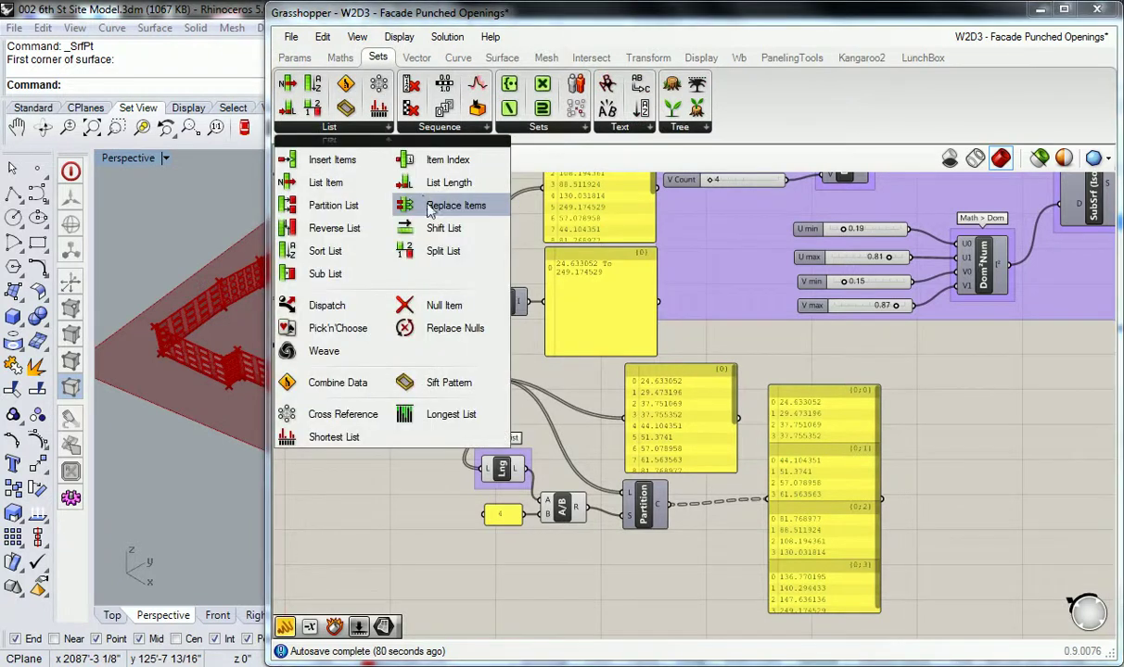
pyautogui.click(441, 251)
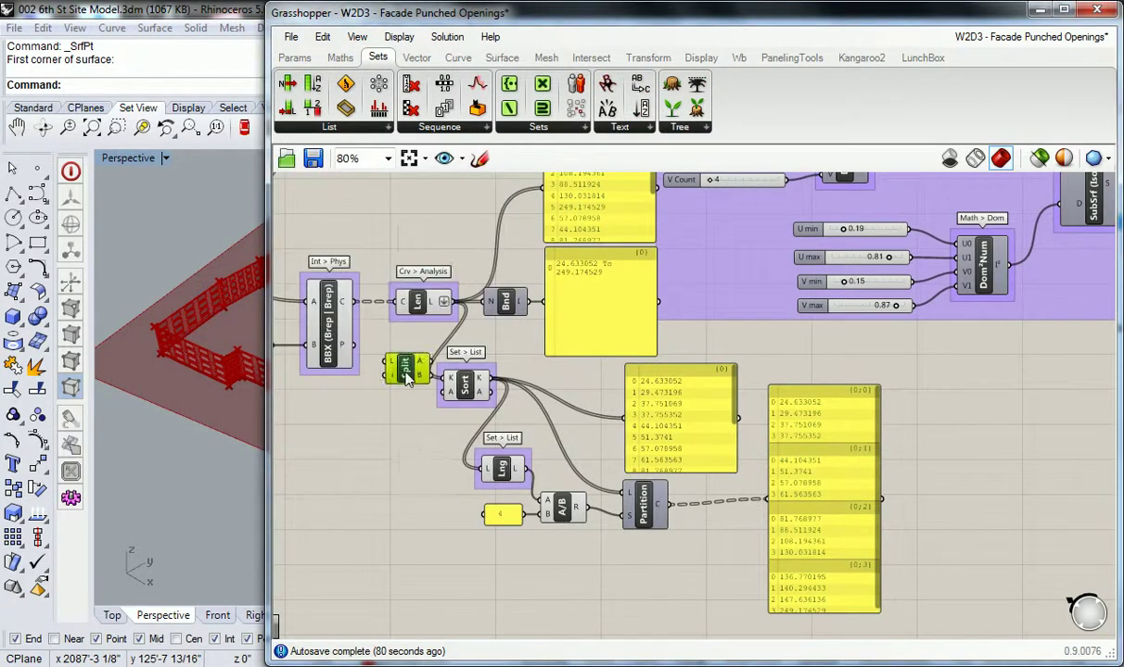
pyautogui.click(401, 449)
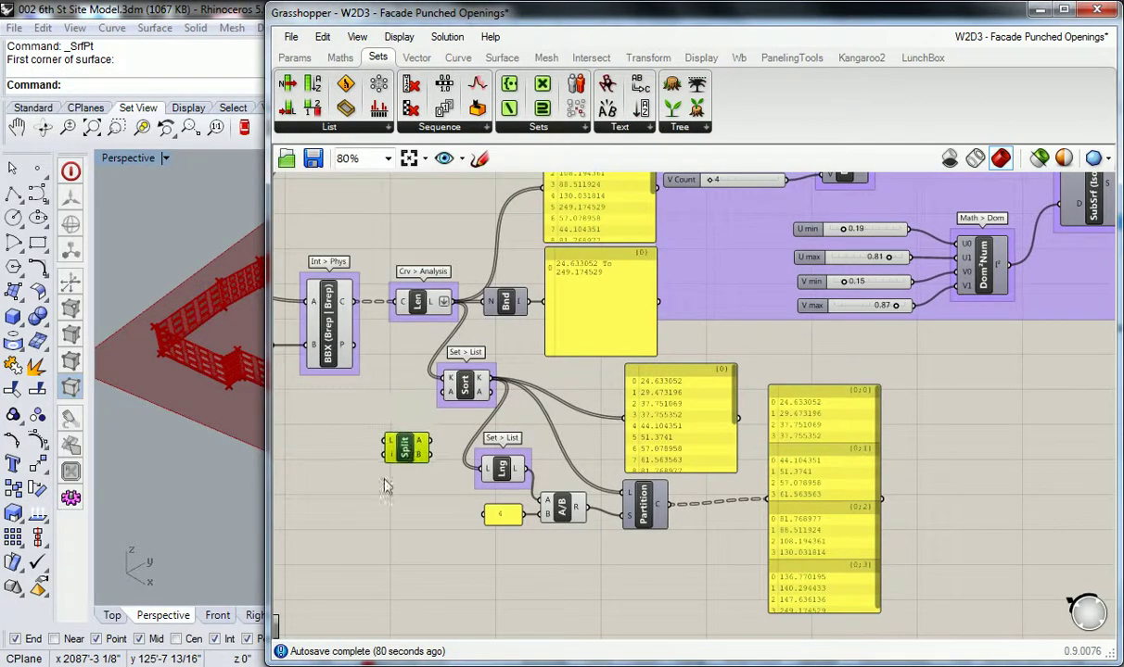
pyautogui.click(391, 413)
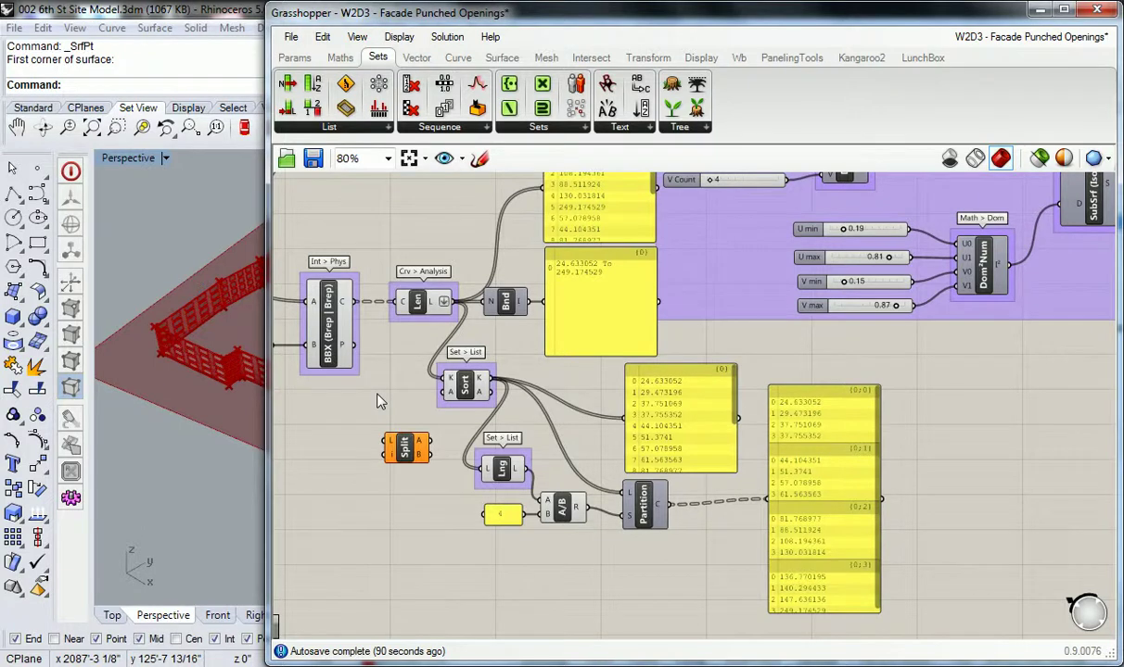
pyautogui.moveTo(414, 461); pyautogui.dragTo(505, 355, button='right')
pyautogui.moveTo(505, 355); pyautogui.dragTo(598, 527)
# Connect the curve Length component's output to Split List's L input
pyautogui.moveTo(540, 215); pyautogui.dragTo(472, 373, button='right')
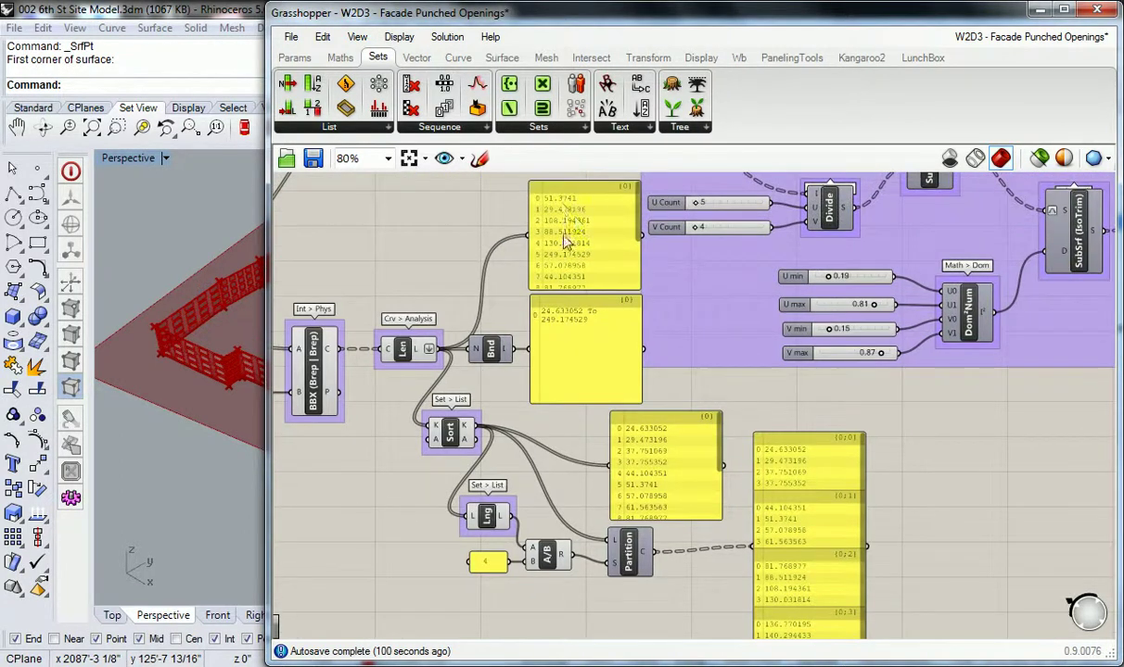
pyautogui.moveTo(559, 244); pyautogui.dragTo(594, 65, button='right')
pyautogui.moveTo(477, 248); pyautogui.dragTo(496, 301, button='right')
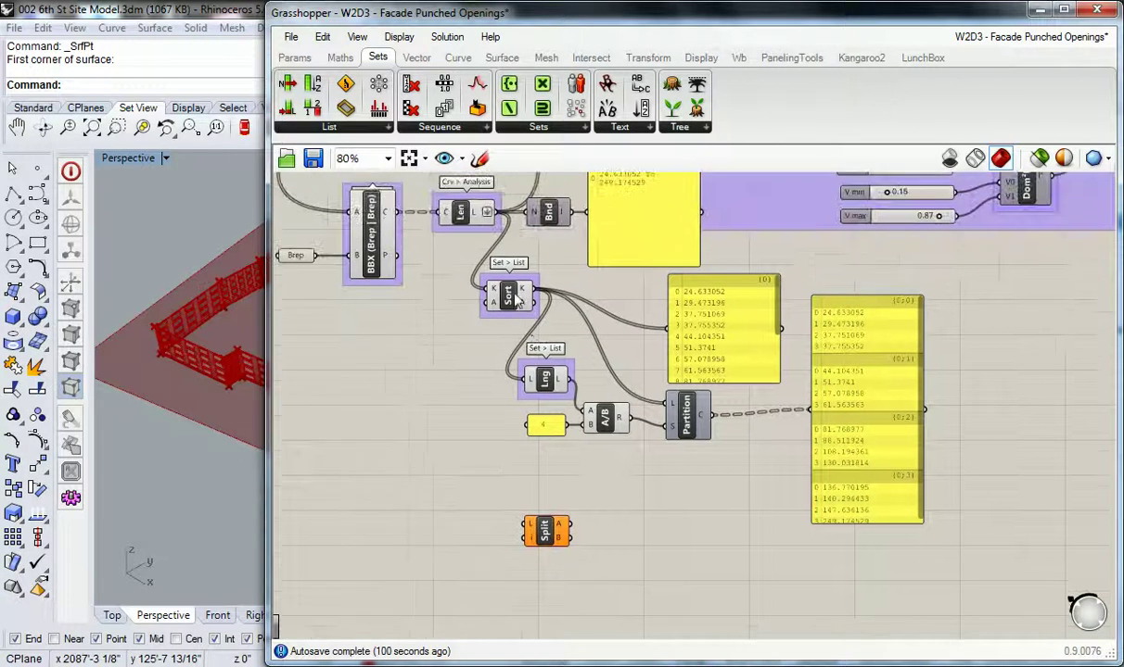
pyautogui.moveTo(488, 212); pyautogui.dragTo(526, 525)
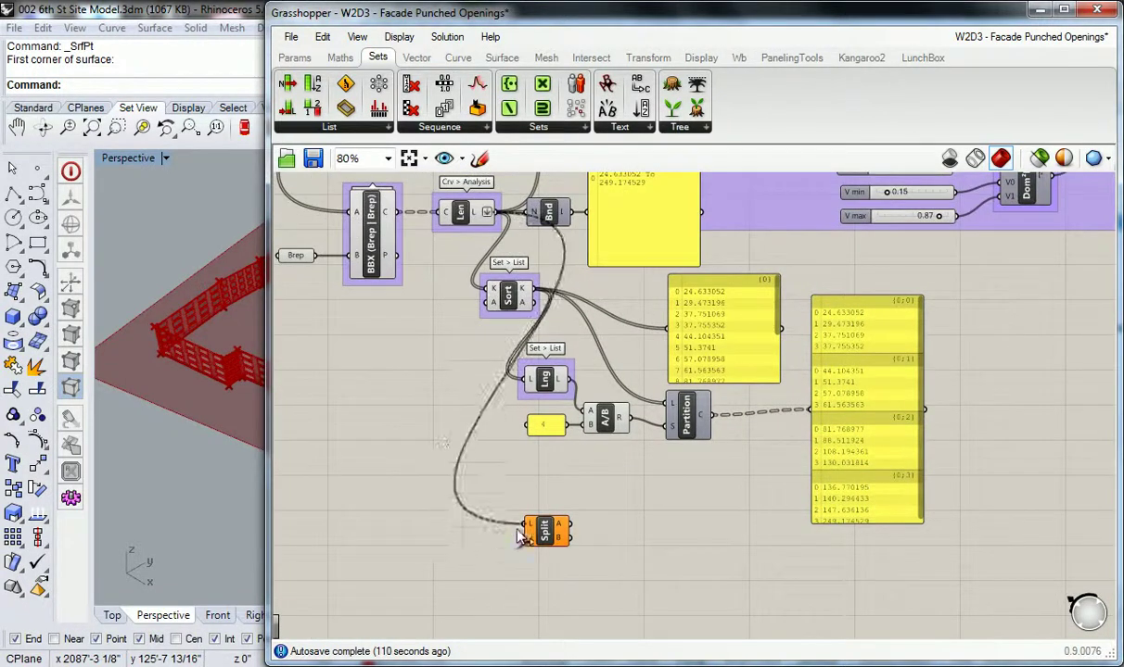
# Duplicate the partitioned chunks panel beside Split List and connect Split List's A output to the copy
pyautogui.click(862, 340)
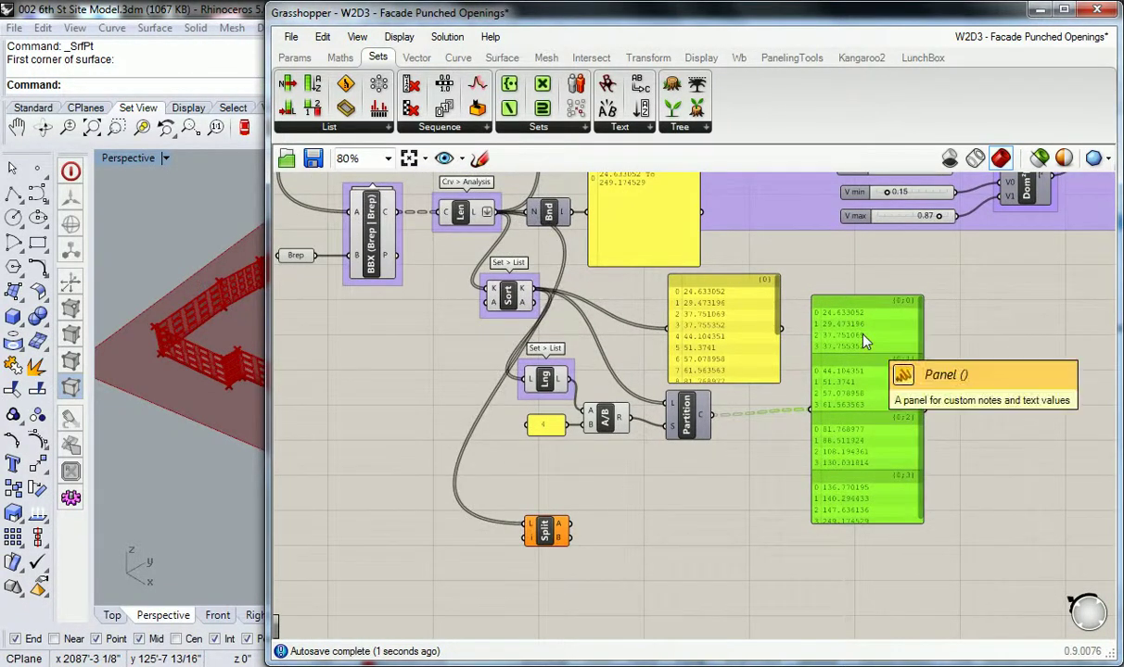
pyautogui.keyDown('alt'); pyautogui.moveTo(862, 340); pyautogui.dragTo(752, 475); pyautogui.keyUp('alt')
pyautogui.click(605, 525)
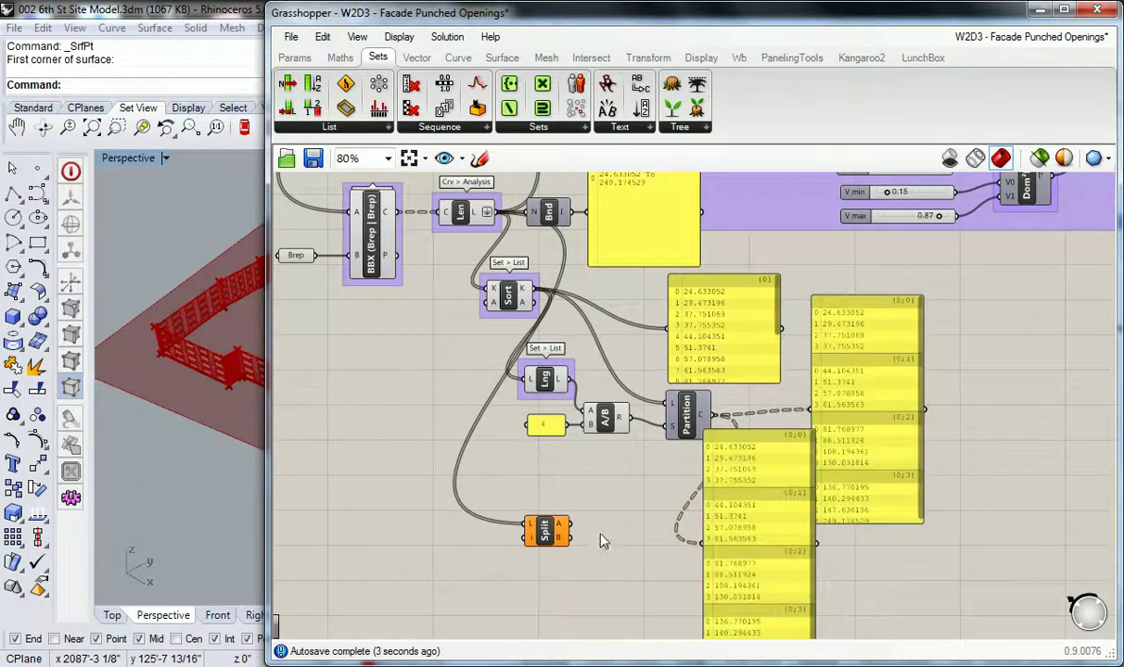
pyautogui.moveTo(583, 536); pyautogui.dragTo(547, 457, button='right')
pyautogui.moveTo(535, 446); pyautogui.dragTo(668, 463)
pyautogui.moveTo(562, 433); pyautogui.dragTo(579, 404, button='right')
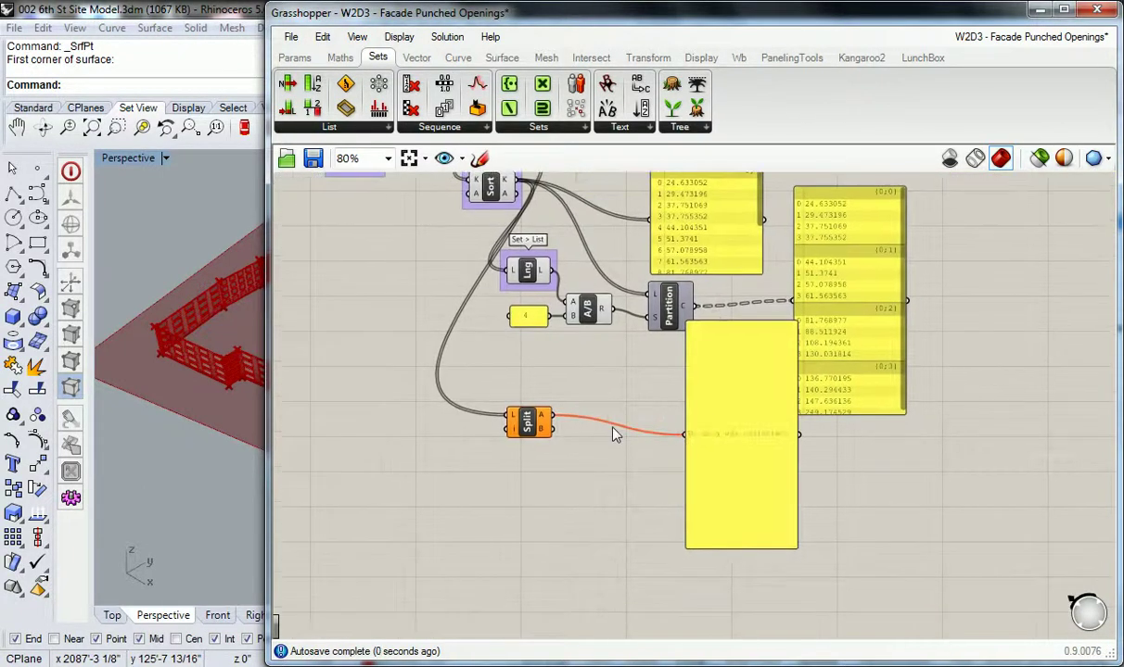
# Duplicate the "4" panel beneath the Division component and connect the copy to Split List's i input
pyautogui.click(529, 321)
pyautogui.keyDown('alt'); pyautogui.moveTo(529, 322); pyautogui.dragTo(455, 442); pyautogui.keyUp('alt')
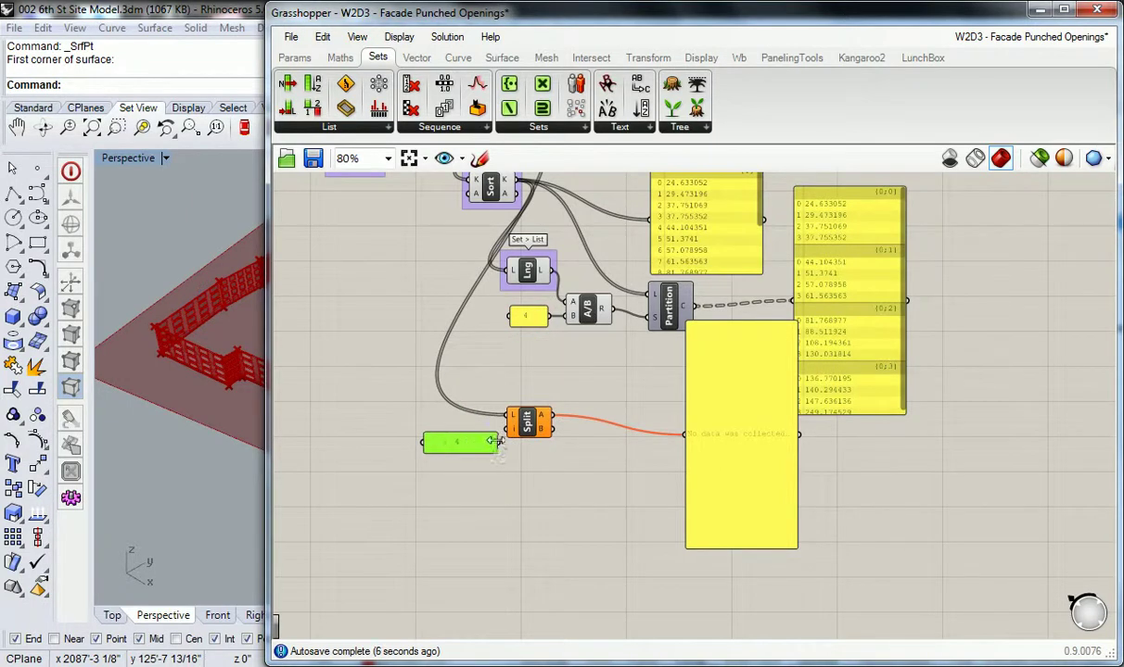
pyautogui.moveTo(464, 443); pyautogui.dragTo(509, 429)
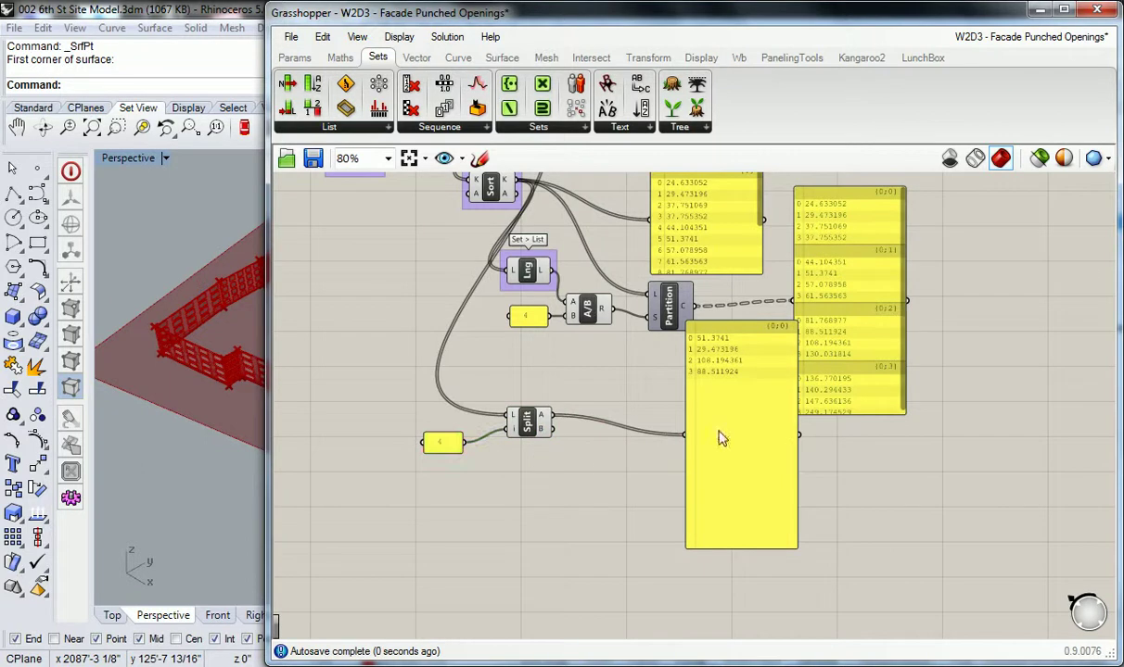
# Arrange the index and output panels closely around Split List and shorten the output panel to fit its values
pyautogui.moveTo(720, 438); pyautogui.dragTo(626, 462)
pyautogui.click(524, 389)
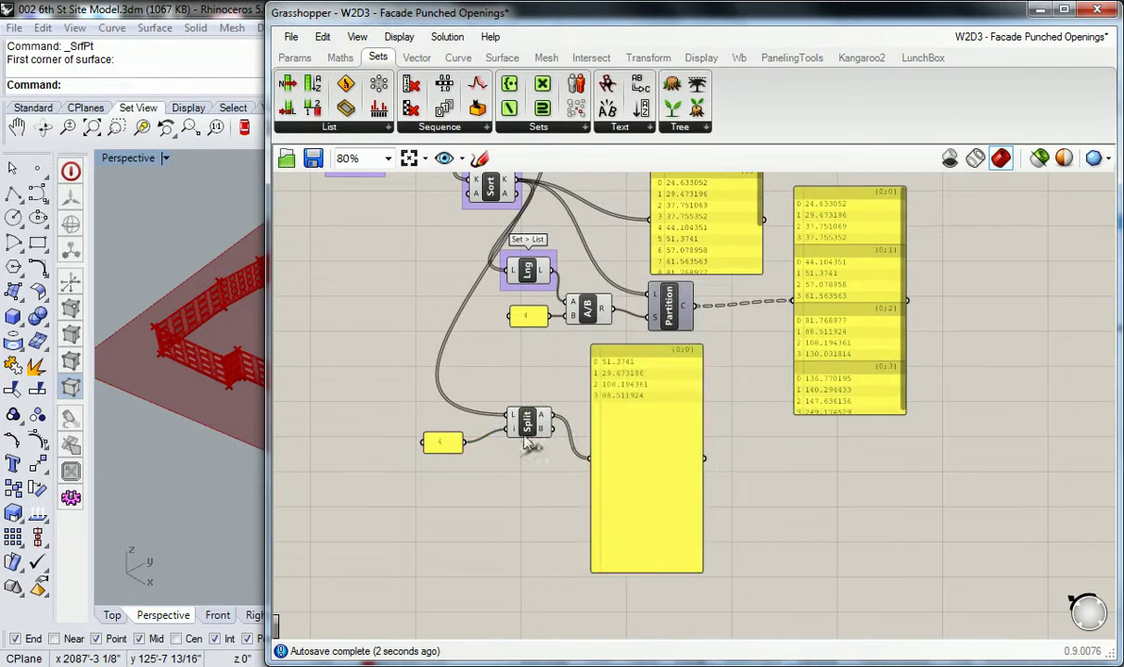
pyautogui.moveTo(445, 447); pyautogui.dragTo(472, 435)
pyautogui.click(505, 373)
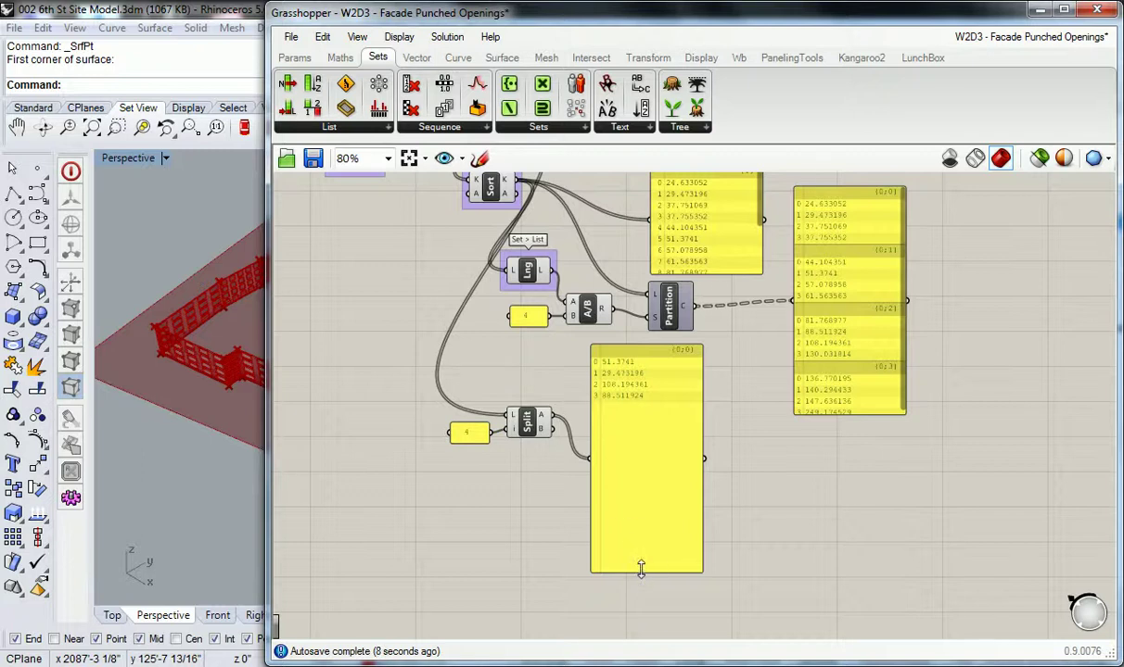
pyautogui.moveTo(644, 572); pyautogui.dragTo(649, 425)
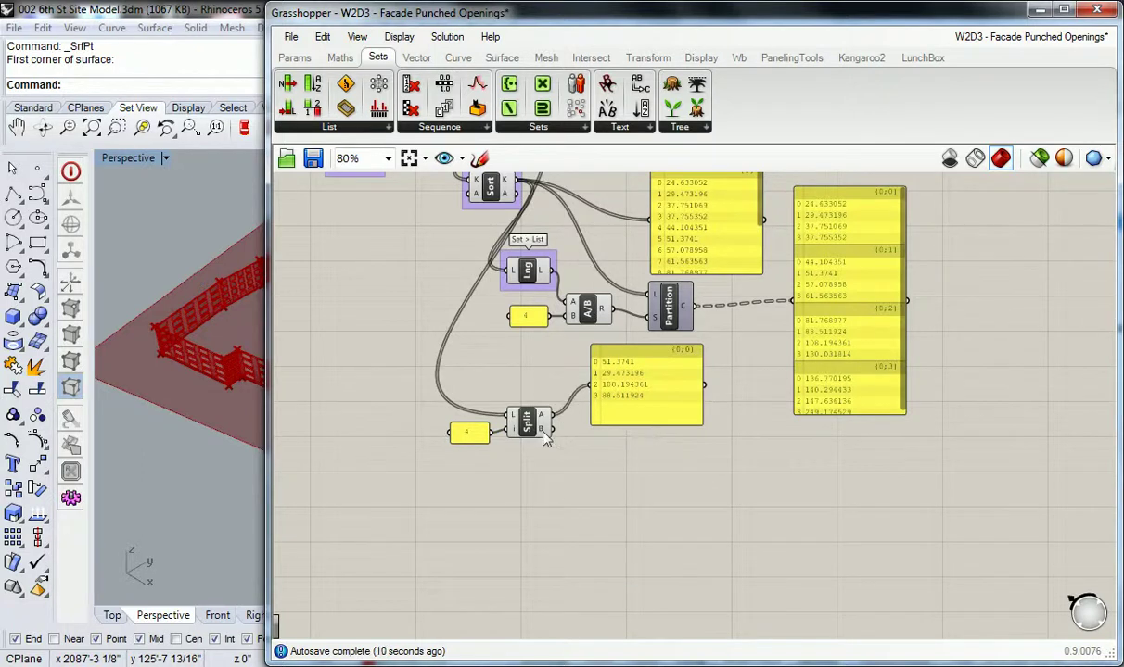
pyautogui.moveTo(562, 449); pyautogui.dragTo(565, 423, button='right')
pyautogui.moveTo(656, 334); pyautogui.dragTo(668, 368)
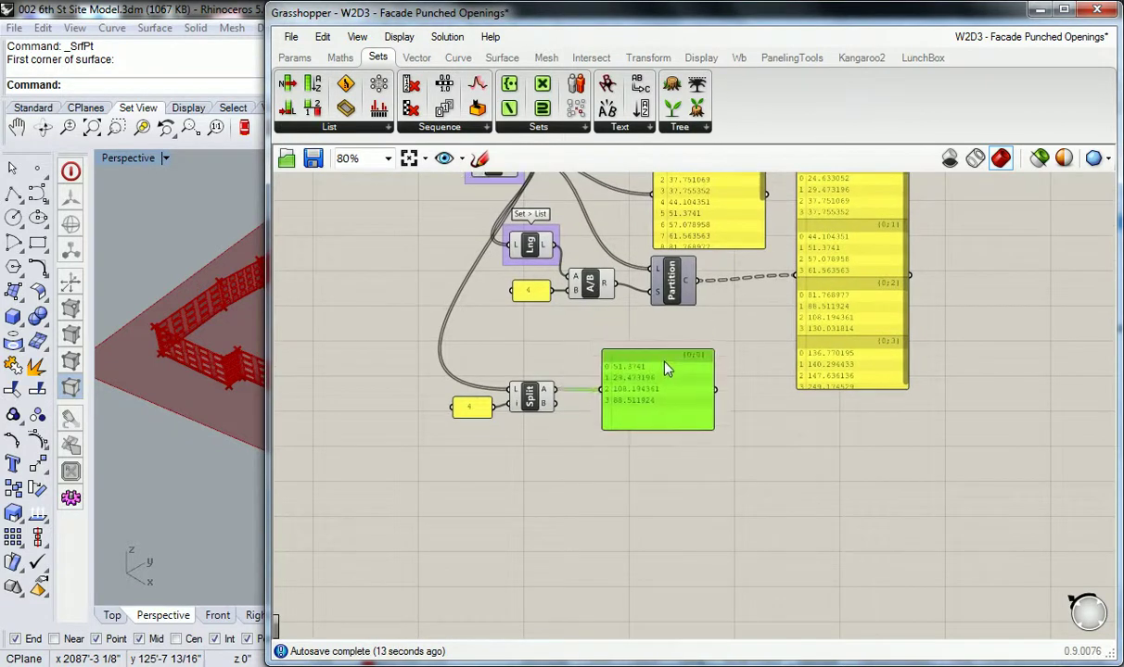
pyautogui.click(577, 458)
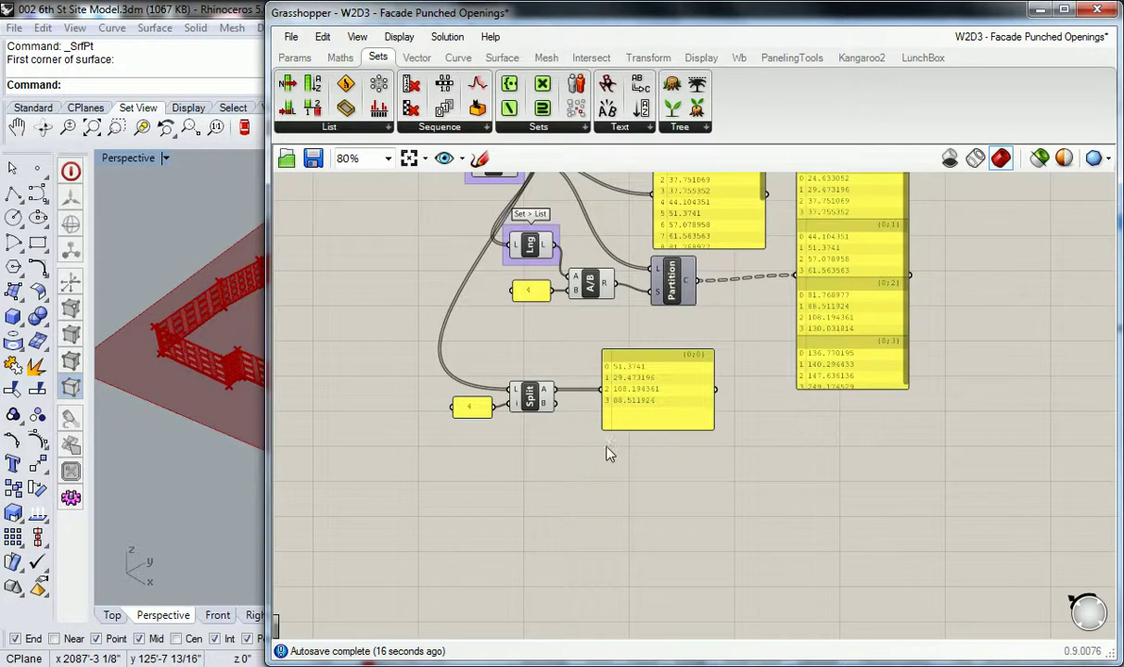
# Duplicate the output panel below the original, connect Split List's B output to it, and lengthen it to show every item
pyautogui.click(659, 359)
pyautogui.keyDown('alt'); pyautogui.moveTo(659, 359); pyautogui.dragTo(656, 456); pyautogui.keyUp('alt')
pyautogui.moveTo(554, 408); pyautogui.dragTo(604, 480)
pyautogui.moveTo(718, 441); pyautogui.dragTo(665, 370, button='right')
pyautogui.moveTo(654, 449); pyautogui.dragTo(649, 572)
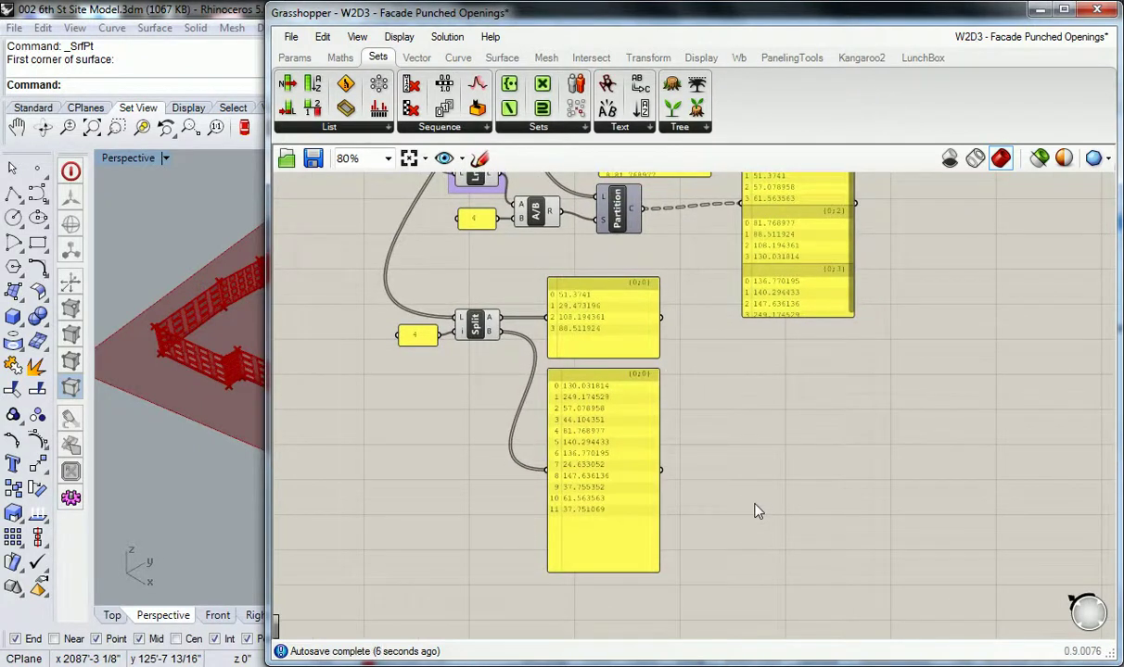
pyautogui.scroll(-2, 742, 432)
pyautogui.scroll(2, 709, 436)
pyautogui.moveTo(707, 436); pyautogui.dragTo(694, 407, button='right')
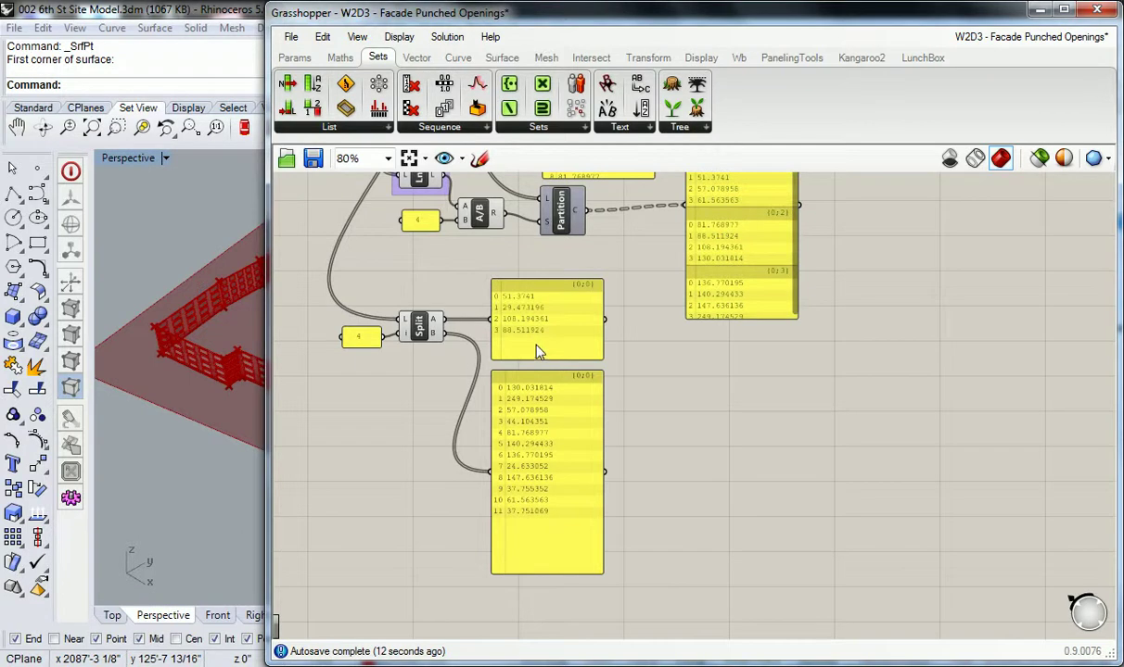
# Delete both panels attached to Split List's A and B outputs
pyautogui.click(536, 321)
pyautogui.click(534, 399)
pyautogui.press('Delete')
pyautogui.click(494, 341)
pyautogui.press('Delete')
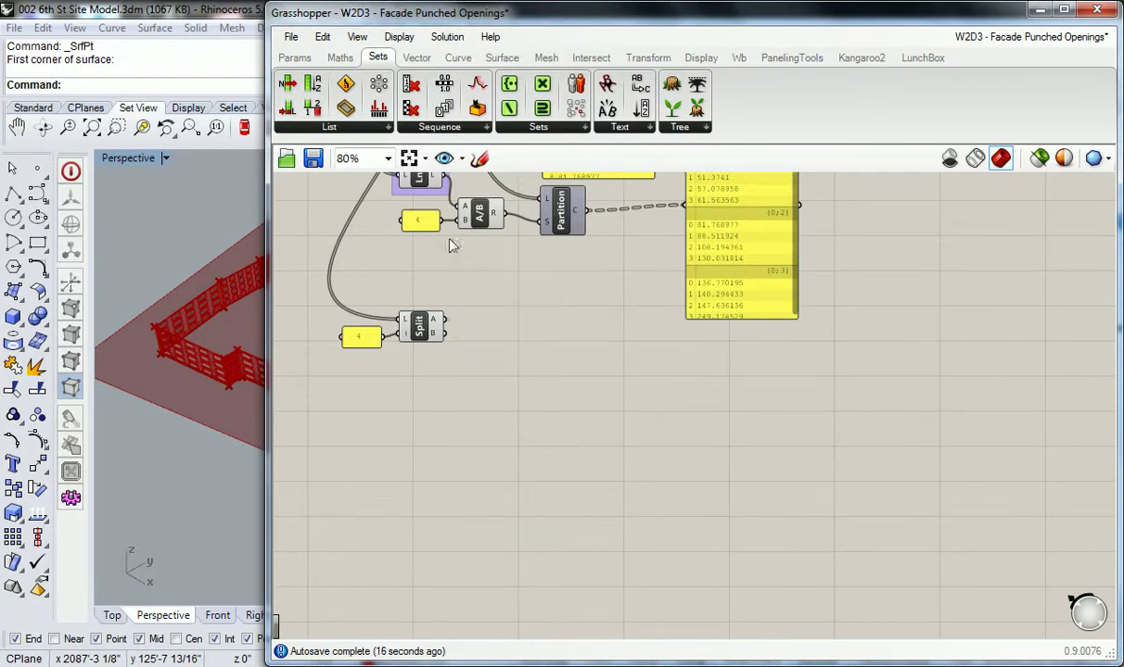
pyautogui.click(417, 324)
# Add a Sub List component in the empty canvas area beside Split List
pyautogui.click(362, 126)
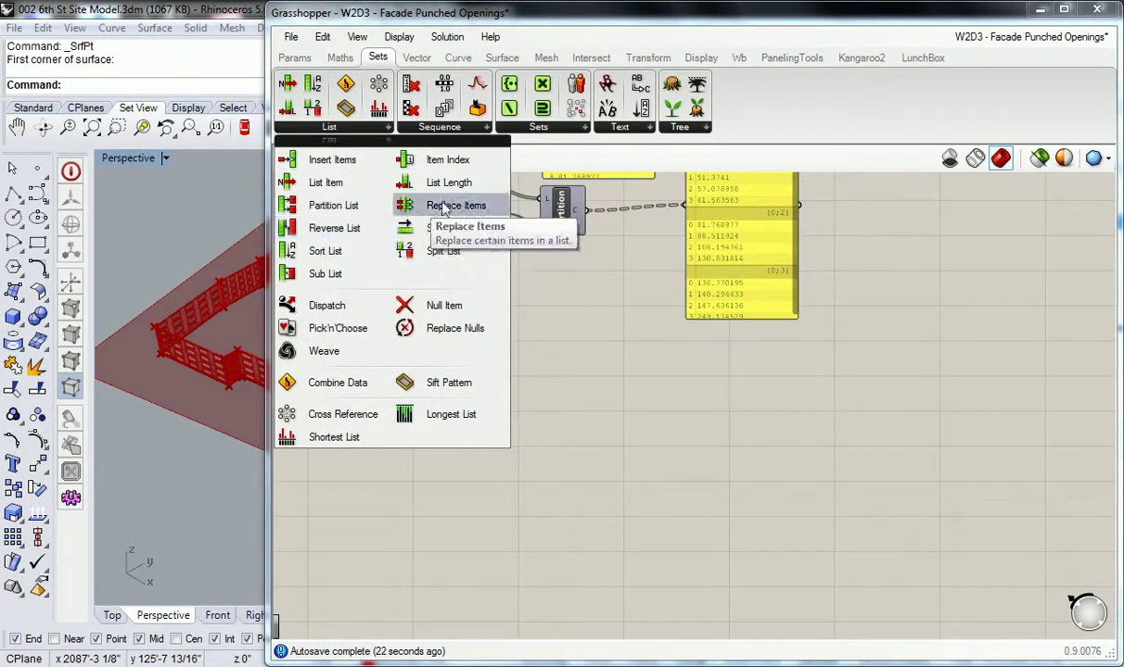
pyautogui.click(323, 275)
pyautogui.click(497, 344)
pyautogui.moveTo(497, 344); pyautogui.dragTo(538, 354)
pyautogui.scroll(2, 536, 350)
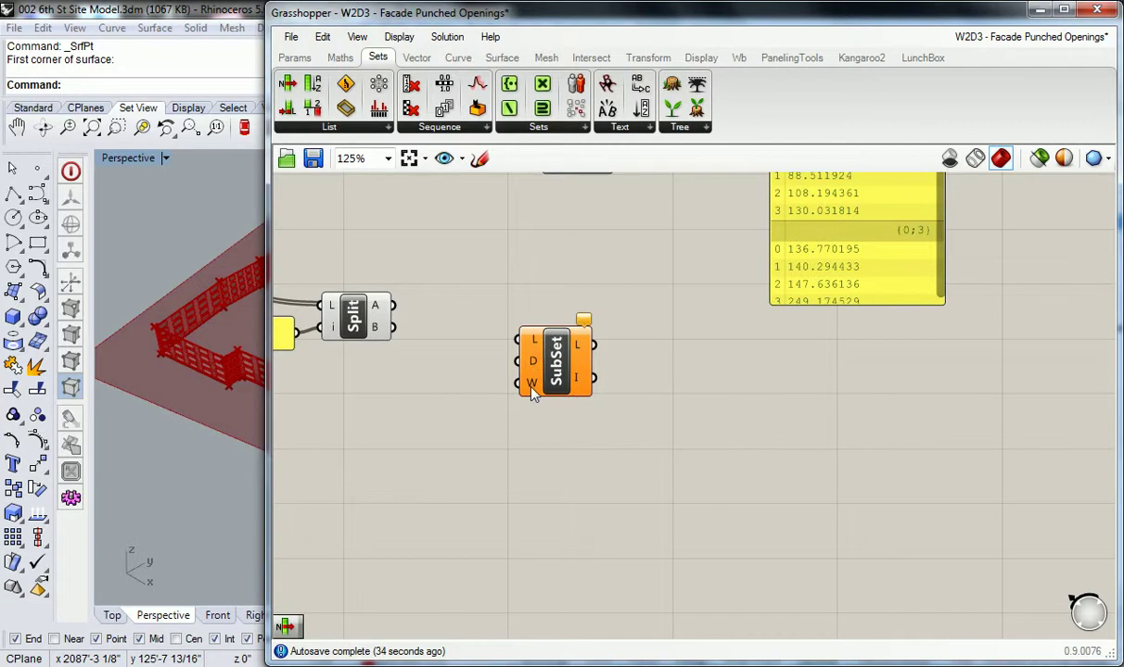
# Add a Divide Domain component just above the Sub List component
pyautogui.click(339, 56)
pyautogui.click(325, 127)
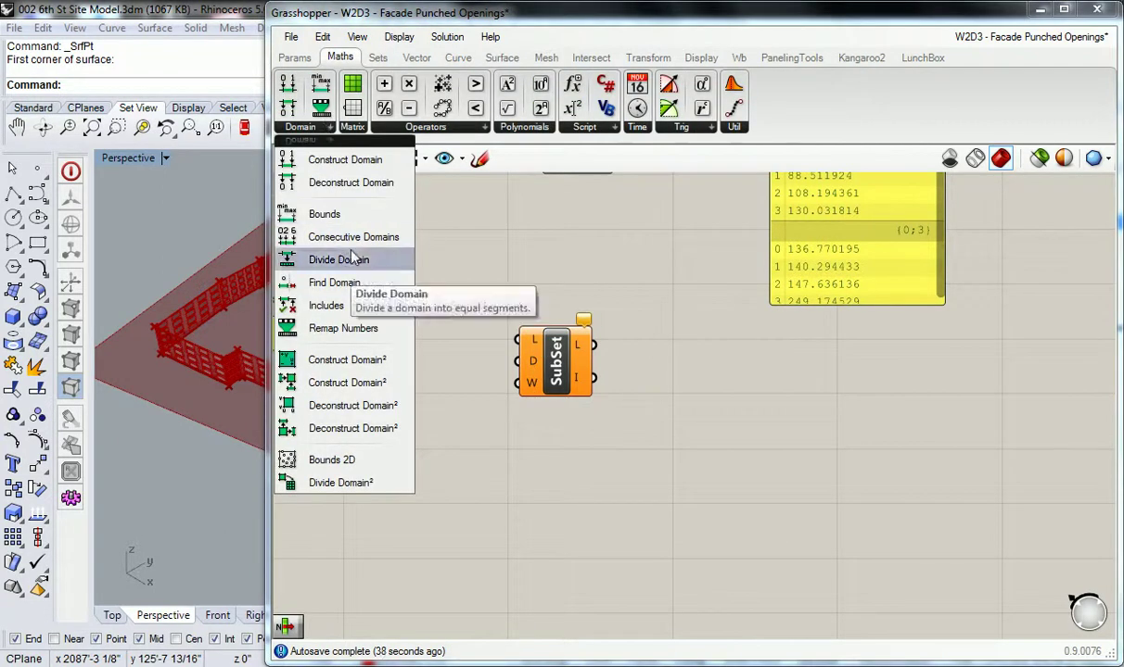
pyautogui.moveTo(342, 262); pyautogui.dragTo(524, 291)
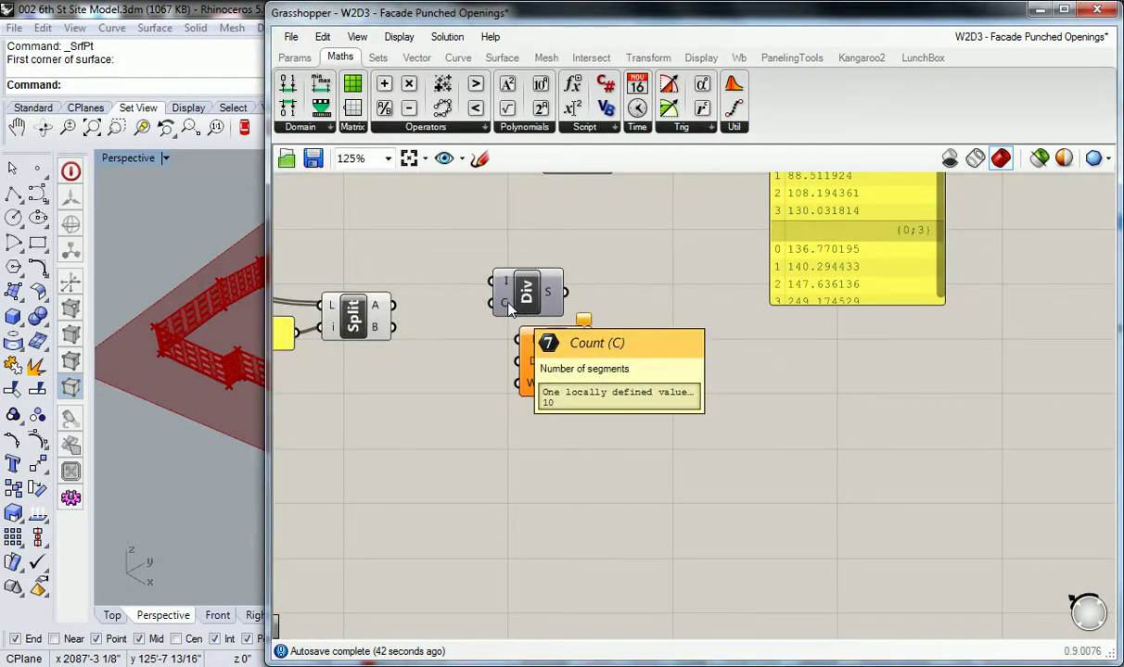
pyautogui.scroll(-4, 529, 445)
# Delete the Split List component together with its "4" index panel
pyautogui.moveTo(497, 352); pyautogui.dragTo(408, 431)
pyautogui.press('Delete')
pyautogui.moveTo(464, 278); pyautogui.dragTo(500, 395, button='right')
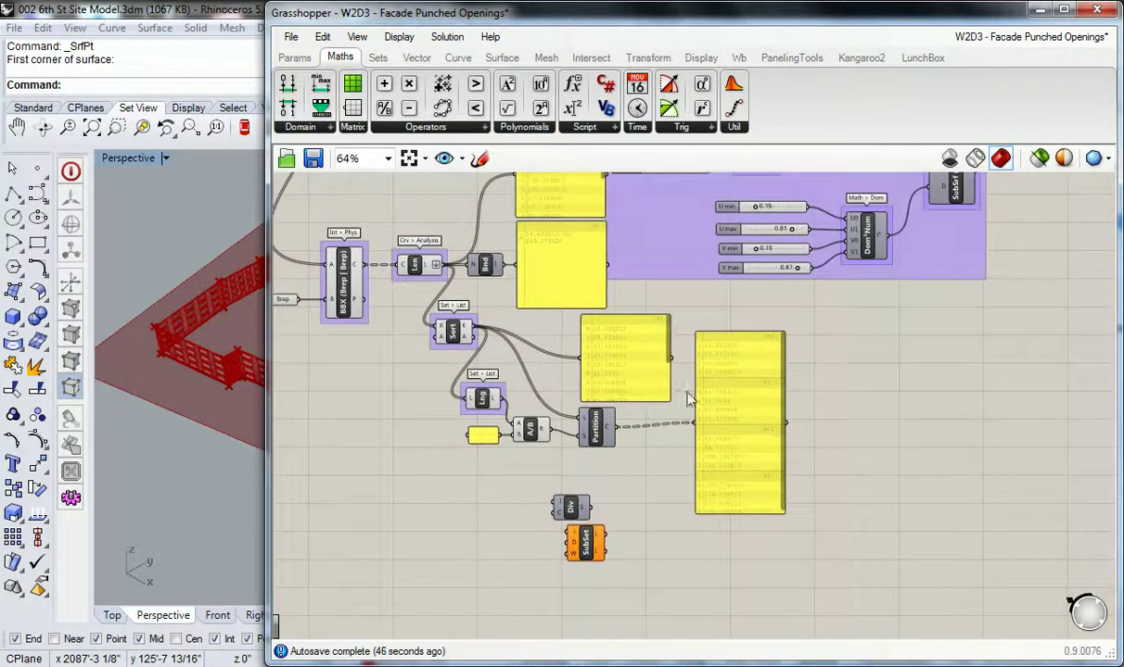
# Group the Sort, List Length, Division and Partition components with their panels, and move the group aside to free the canvas under Bounds
pyautogui.moveTo(498, 259); pyautogui.dragTo(470, 222, button='right')
pyautogui.moveTo(799, 268); pyautogui.dragTo(404, 425)
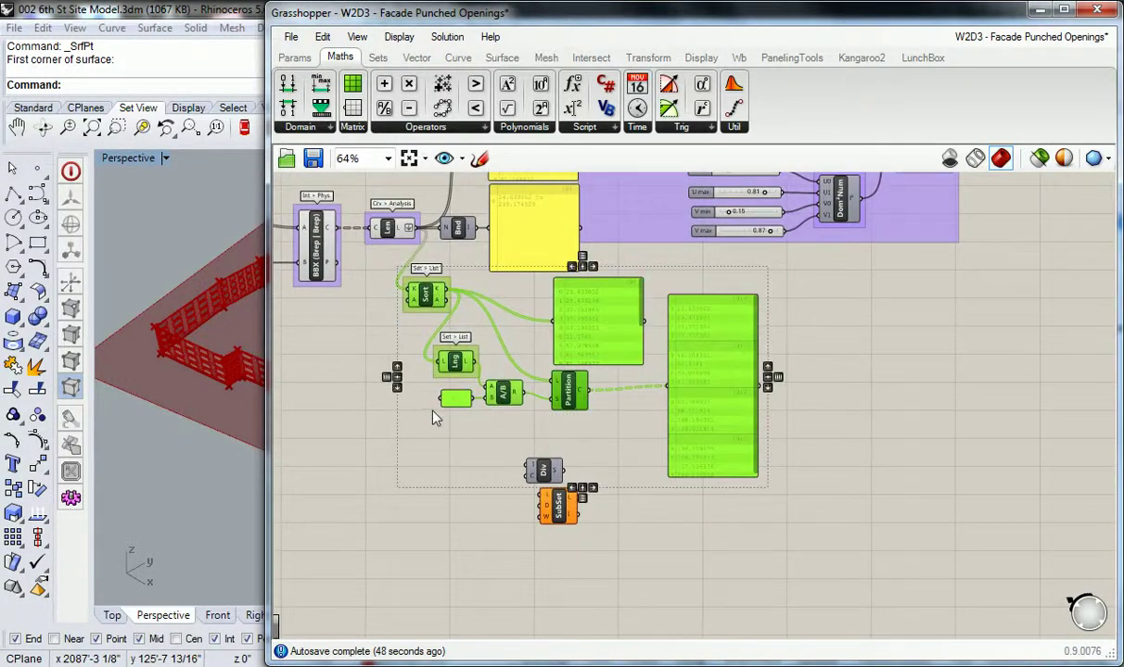
pyautogui.hotkey('ctrl', 'g')
pyautogui.moveTo(571, 332); pyautogui.dragTo(596, 308, button='right')
pyautogui.moveTo(596, 307); pyautogui.dragTo(876, 302)
# Recolour the sort-and-partition group red by setting its hue to 0°
pyautogui.rightClick(816, 254)
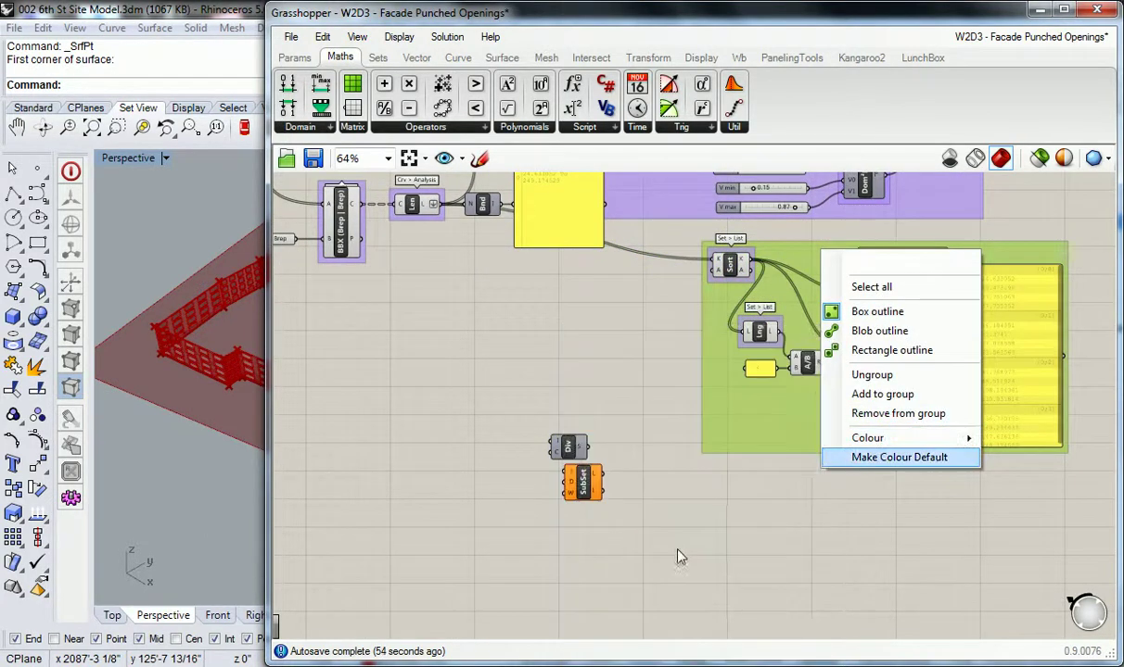
pyautogui.moveTo(907, 443)
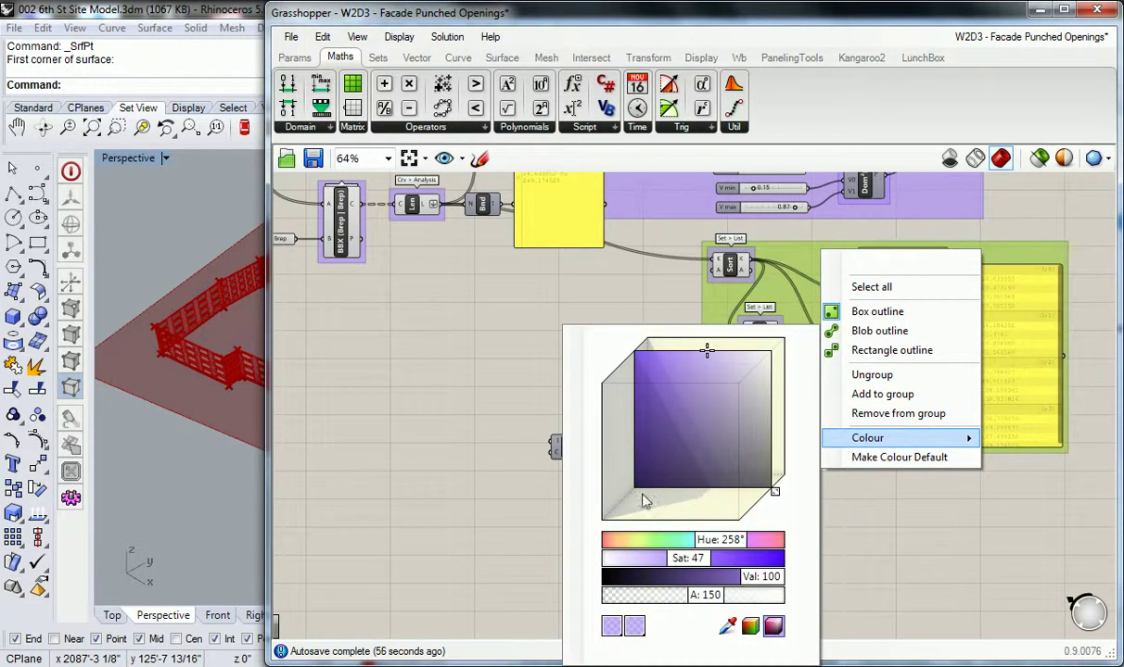
pyautogui.moveTo(697, 545); pyautogui.dragTo(570, 521)
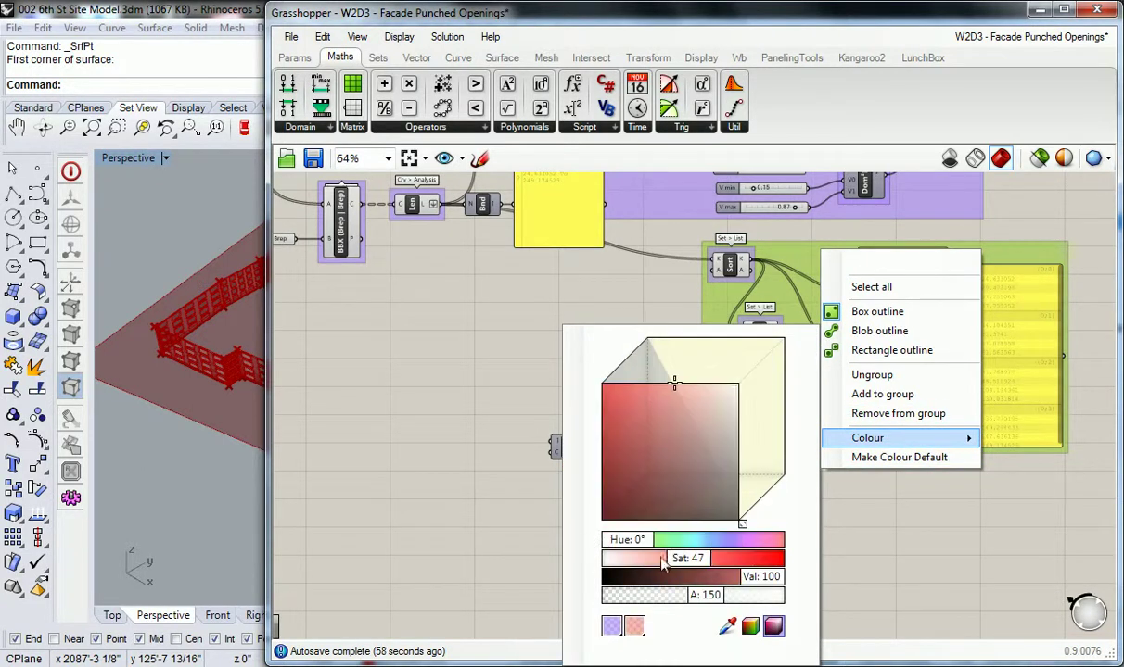
pyautogui.click(629, 304)
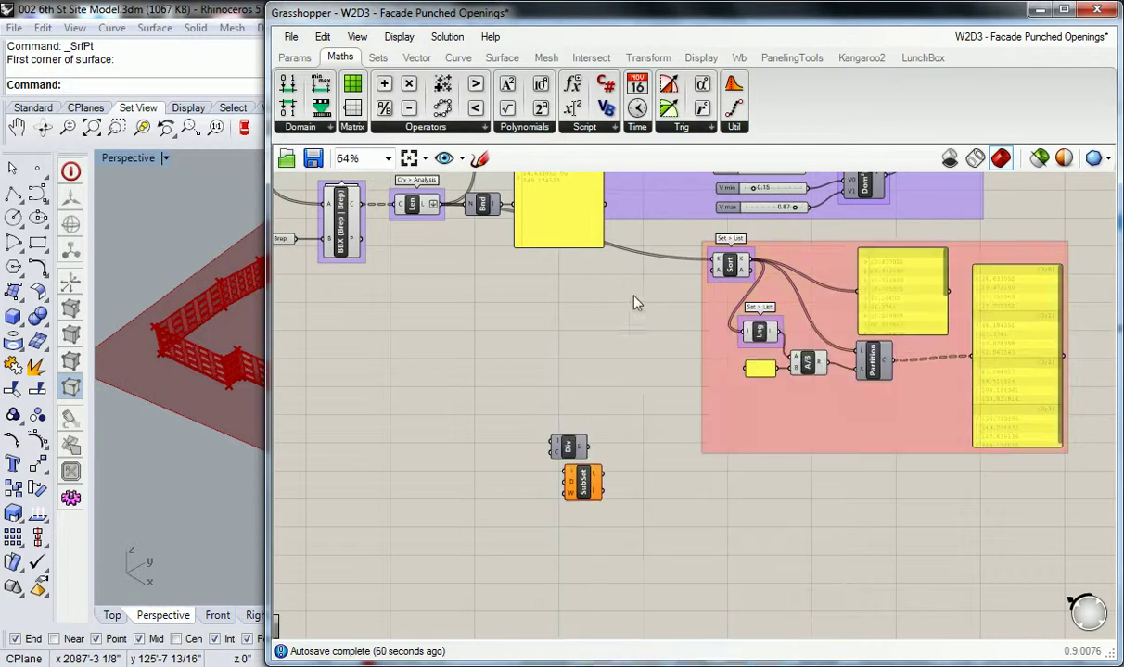
# Move Divide Domain and Sub List into the free space beneath the Bounds component and its panel, spacing them apart
pyautogui.scroll(-2, 651, 359)
pyautogui.moveTo(722, 381); pyautogui.dragTo(659, 401, button='right')
pyautogui.moveTo(701, 425); pyautogui.dragTo(618, 529)
pyautogui.moveTo(647, 475); pyautogui.dragTo(595, 388)
pyautogui.scroll(3, 541, 348)
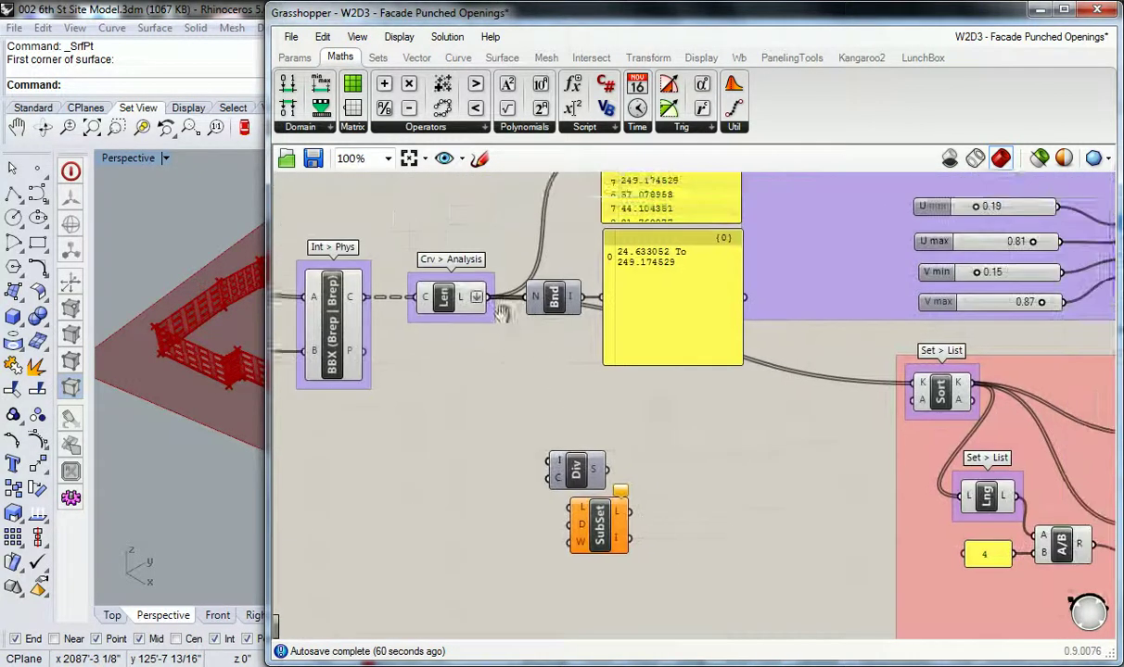
pyautogui.moveTo(575, 440); pyautogui.dragTo(643, 447)
pyautogui.moveTo(623, 538); pyautogui.dragTo(582, 524)
# Examine the unsorted length list, the bounds panel, and the sorted and partitioned lists in the red group
pyautogui.moveTo(584, 519); pyautogui.dragTo(565, 631, button='right')
pyautogui.click(623, 278)
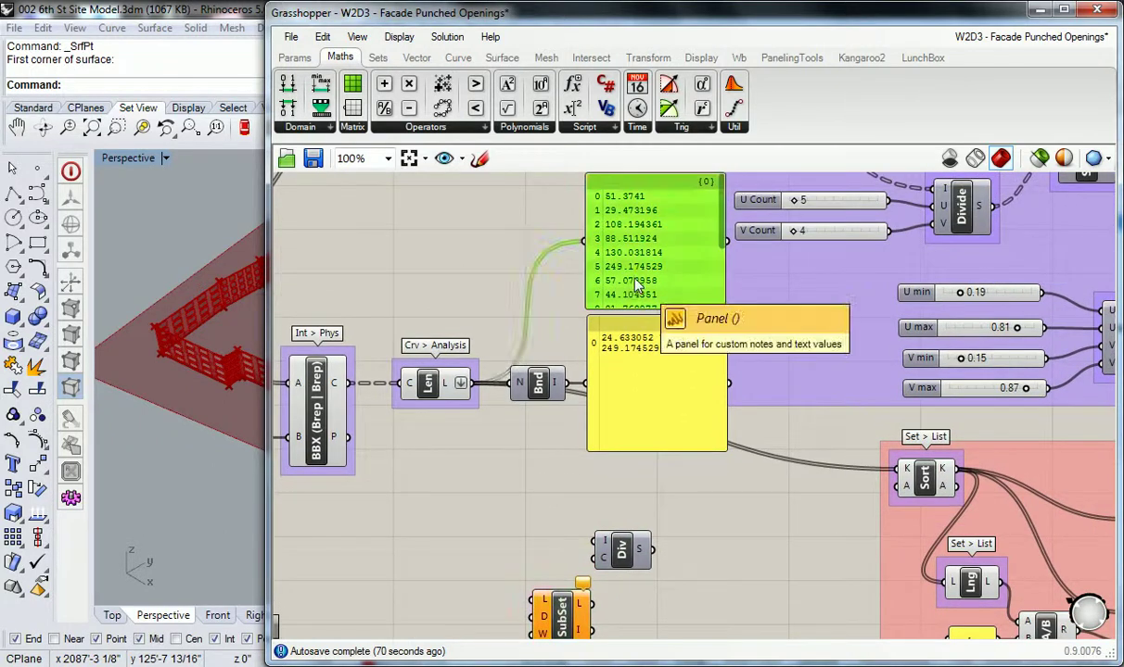
pyautogui.click(568, 508)
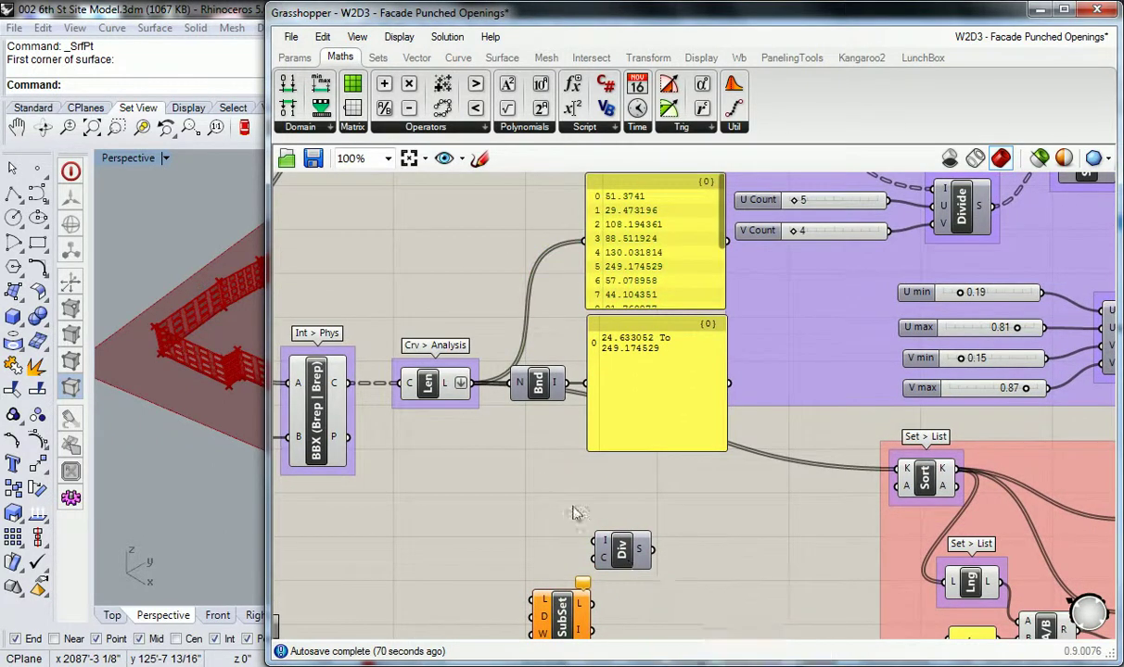
pyautogui.moveTo(581, 519); pyautogui.dragTo(591, 449, button='right')
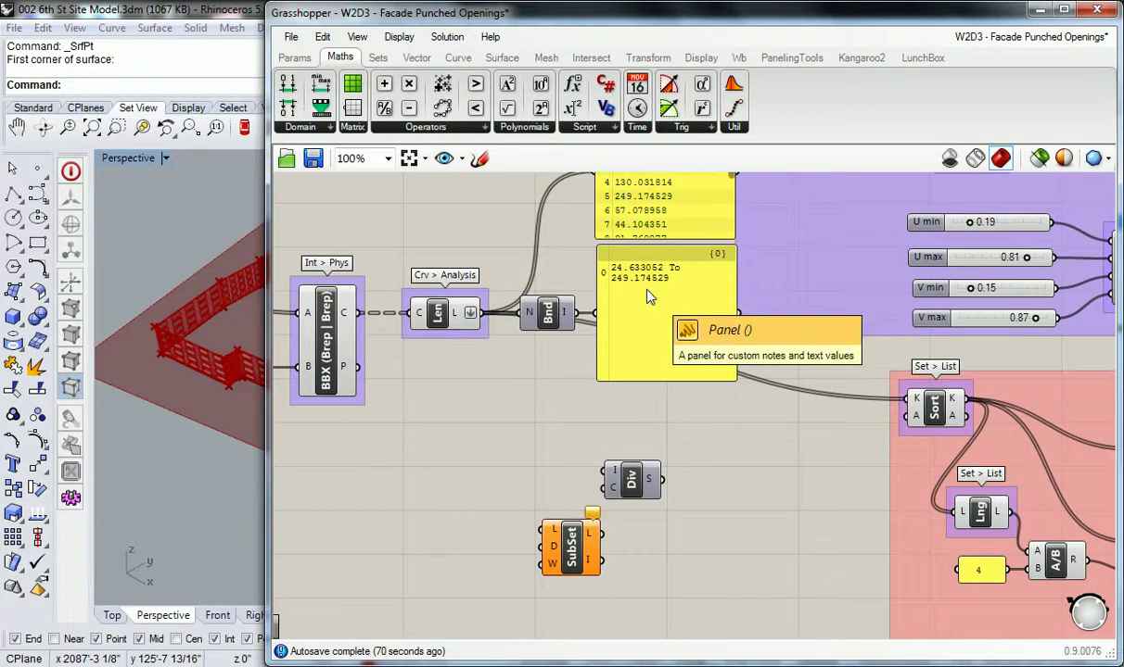
pyautogui.moveTo(679, 360); pyautogui.dragTo(326, 89, button='right')
pyautogui.scroll(-3, 730, 644)
pyautogui.scroll(3, 827, 491)
pyautogui.moveTo(827, 492); pyautogui.dragTo(704, 409, button='right')
pyautogui.scroll(2, 644, 443)
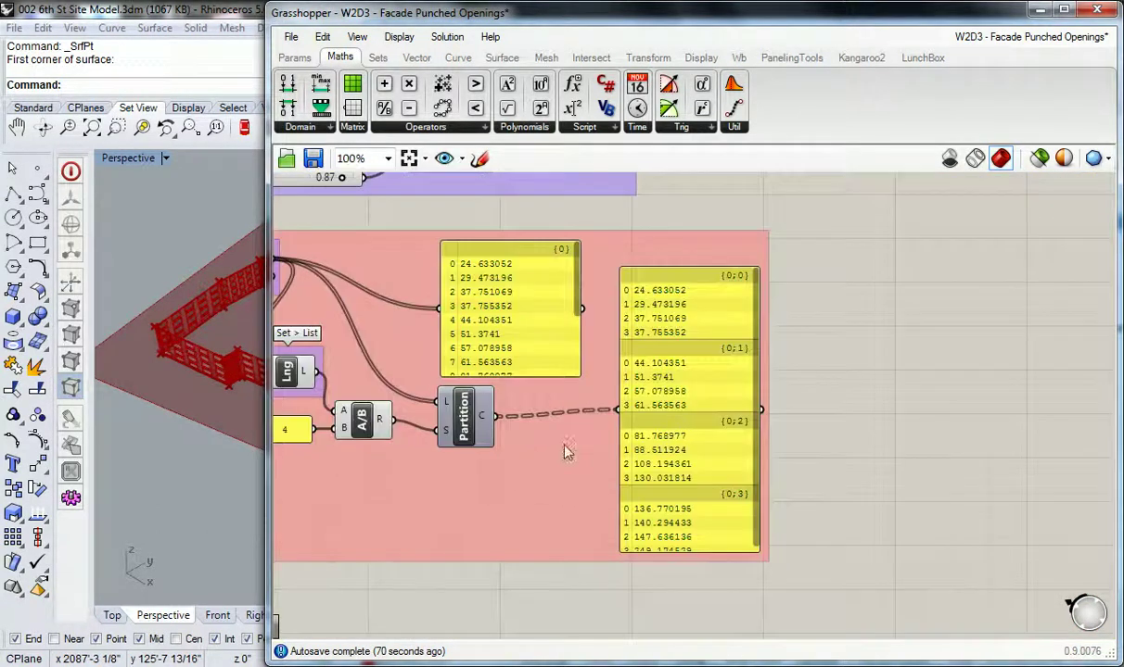
pyautogui.moveTo(644, 443); pyautogui.dragTo(700, 442, button='right')
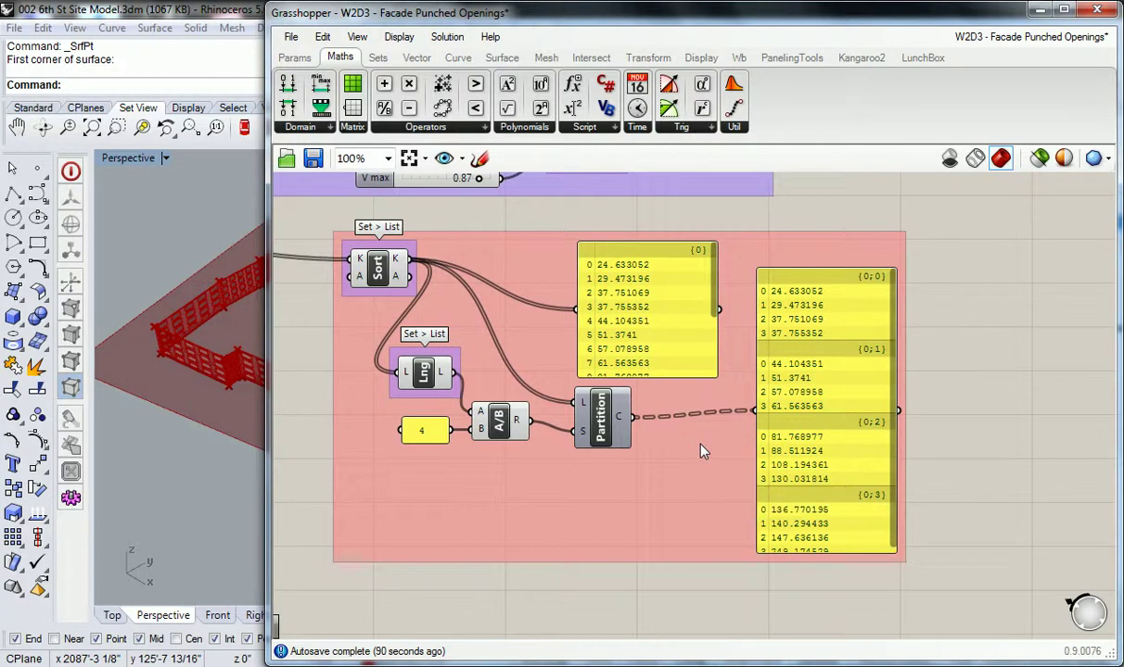
# Compare the order of the original curve lengths with the values in each partitioned chunk
pyautogui.scroll(-3, 701, 451)
pyautogui.scroll(3, 491, 339)
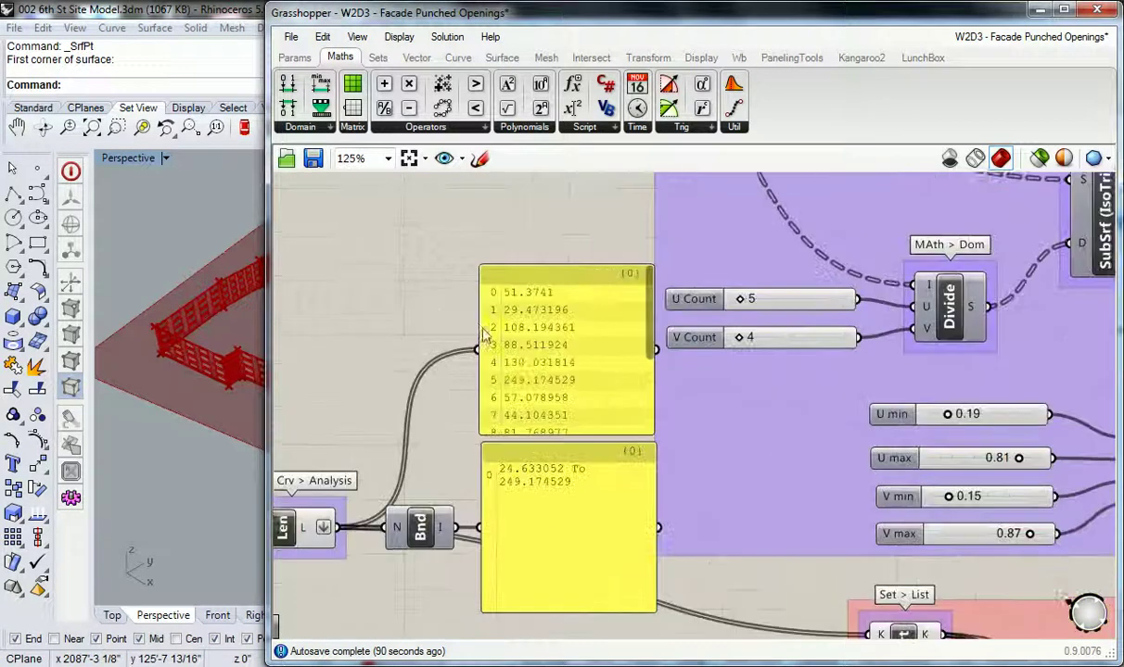
pyautogui.scroll(1, 509, 348)
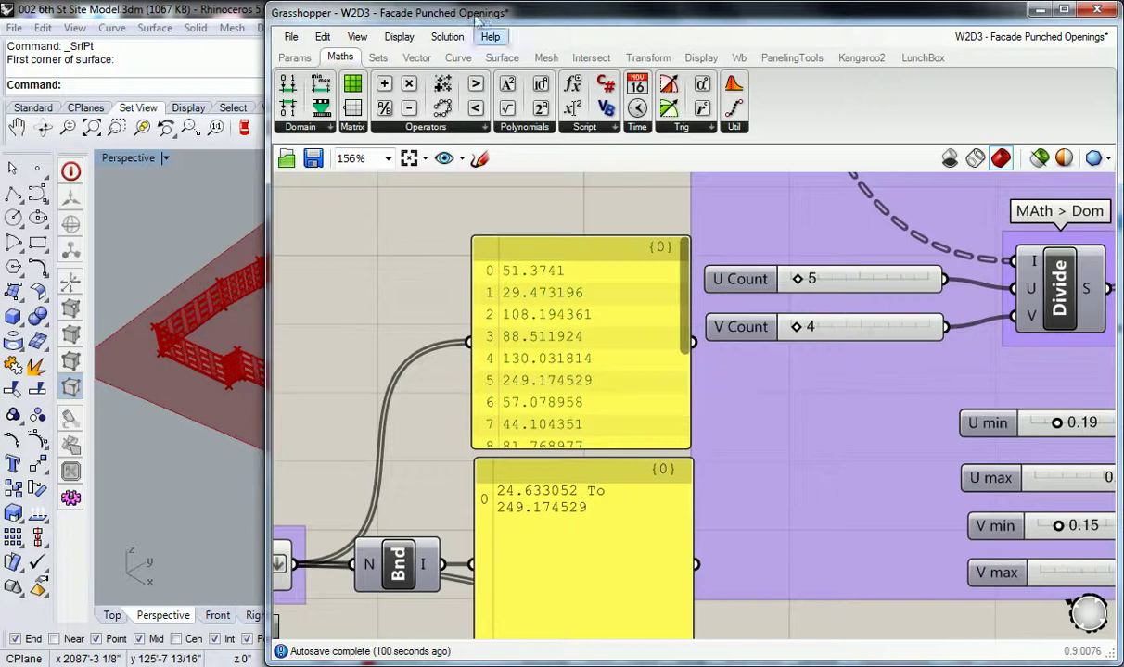
pyautogui.scroll(-3, 521, 360)
pyautogui.moveTo(696, 334); pyautogui.dragTo(489, 199, button='right')
pyautogui.scroll(2, 835, 369)
pyautogui.moveTo(834, 369); pyautogui.dragTo(726, 368, button='right')
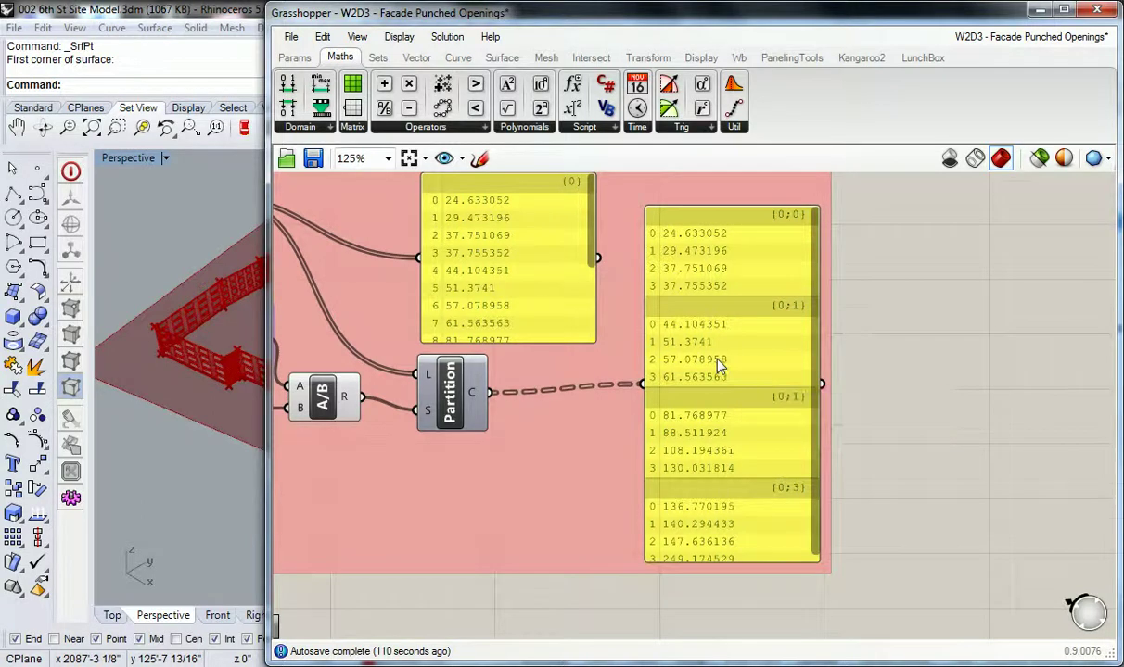
pyautogui.scroll(-3, 726, 368)
pyautogui.moveTo(688, 289); pyautogui.dragTo(924, 504, button='right')
pyautogui.moveTo(350, 265); pyautogui.dragTo(677, 319, button='right')
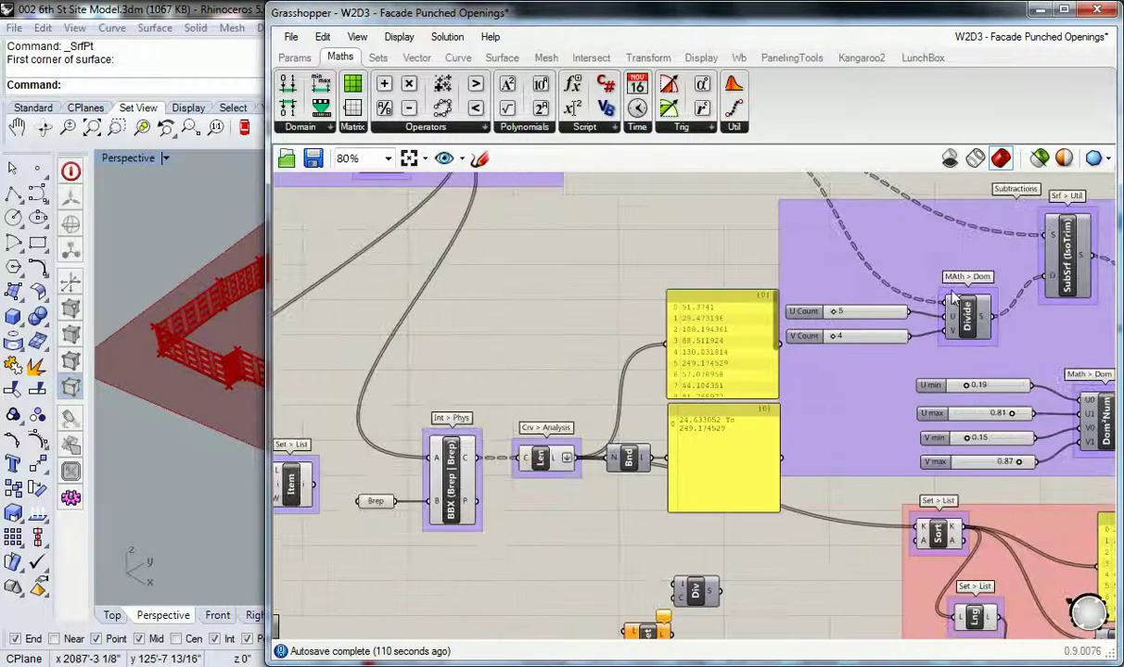
pyautogui.scroll(3, 677, 319)
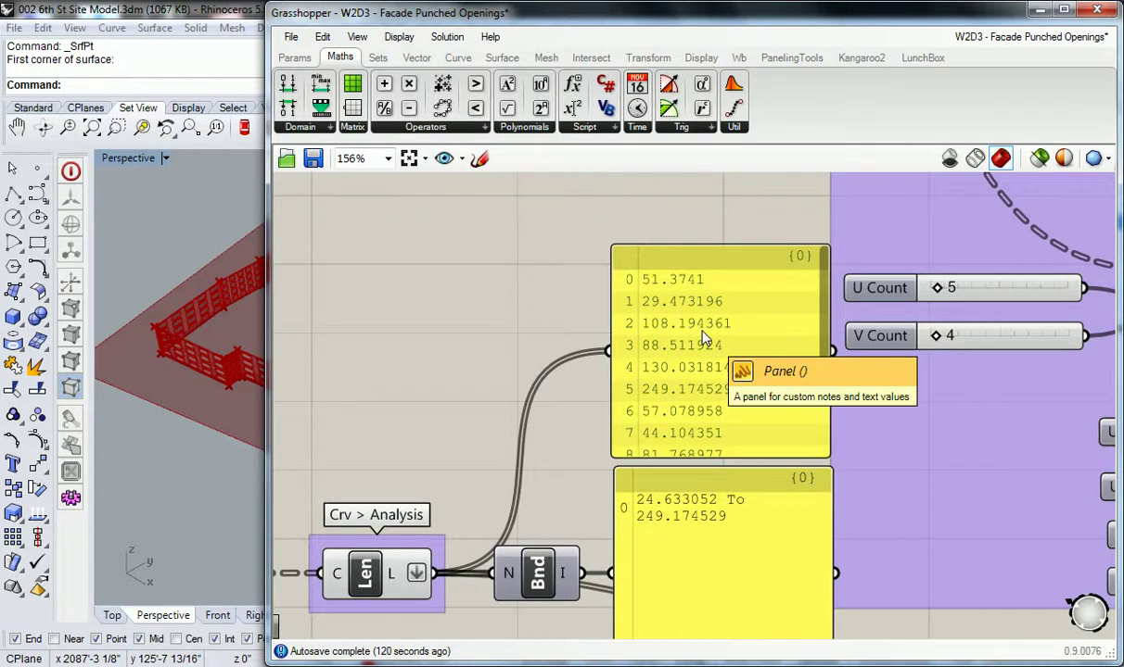
# Examine Sort List's A input for synchronous sorting and the flattened output of the curve Length component feeding it
pyautogui.scroll(-3, 702, 339)
pyautogui.moveTo(701, 339); pyautogui.dragTo(381, 68, button='right')
pyautogui.scroll(4, 683, 314)
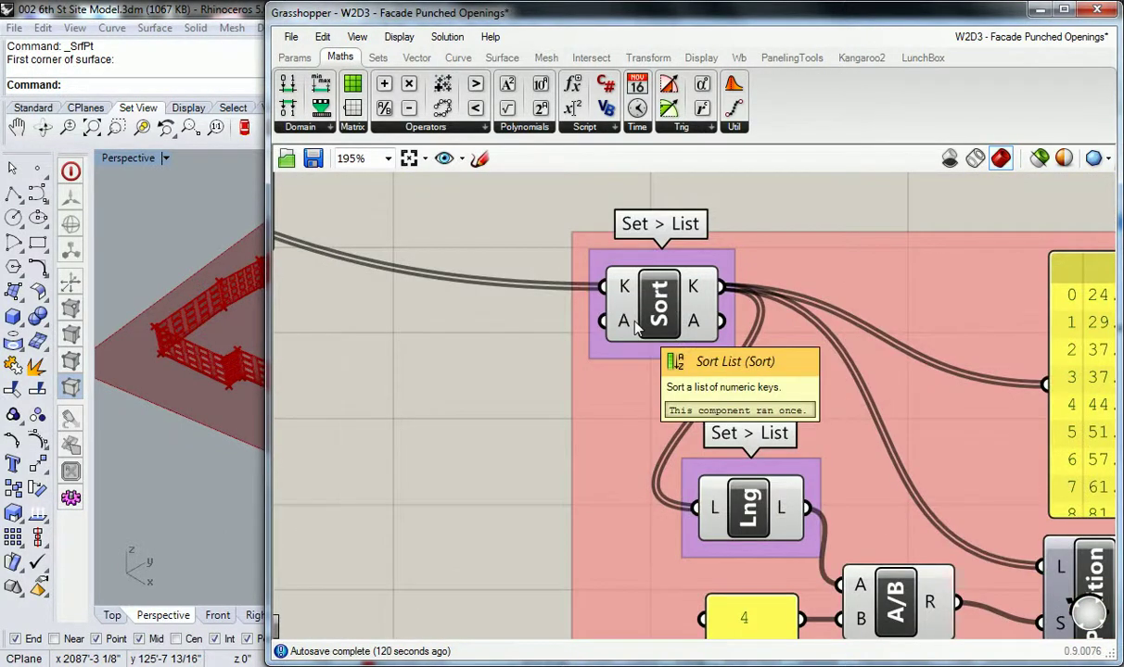
pyautogui.scroll(-1, 634, 327)
pyautogui.moveTo(634, 326); pyautogui.dragTo(531, 401, button='right')
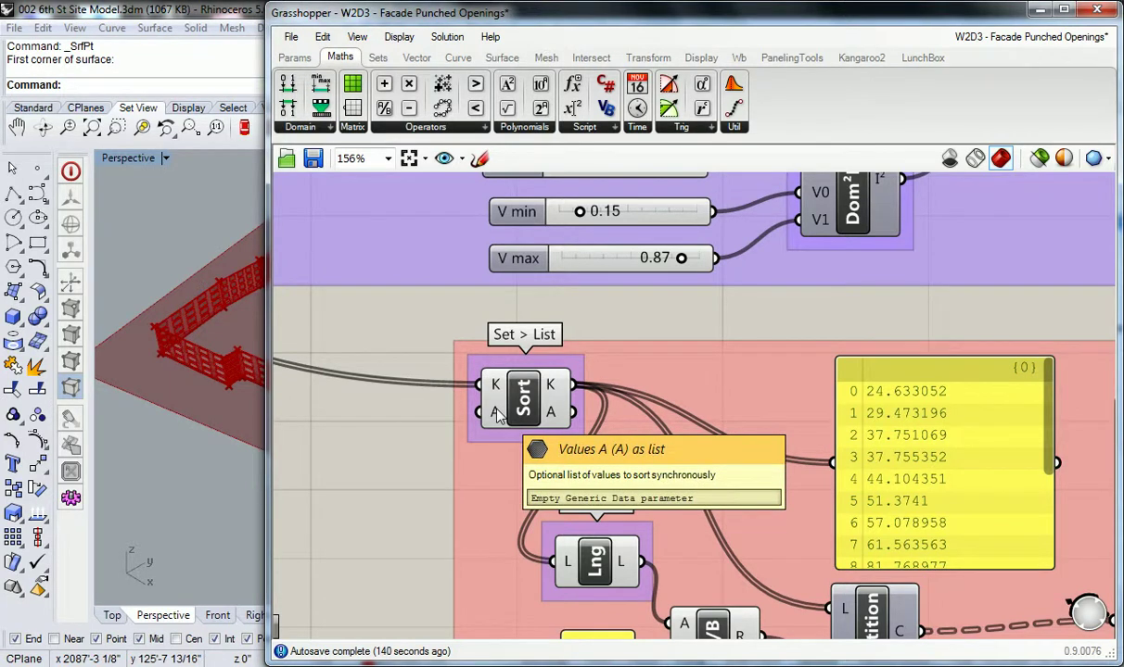
pyautogui.scroll(-3, 498, 413)
pyautogui.moveTo(628, 462); pyautogui.dragTo(704, 507, button='right')
pyautogui.moveTo(630, 408); pyautogui.dragTo(682, 382, button='right')
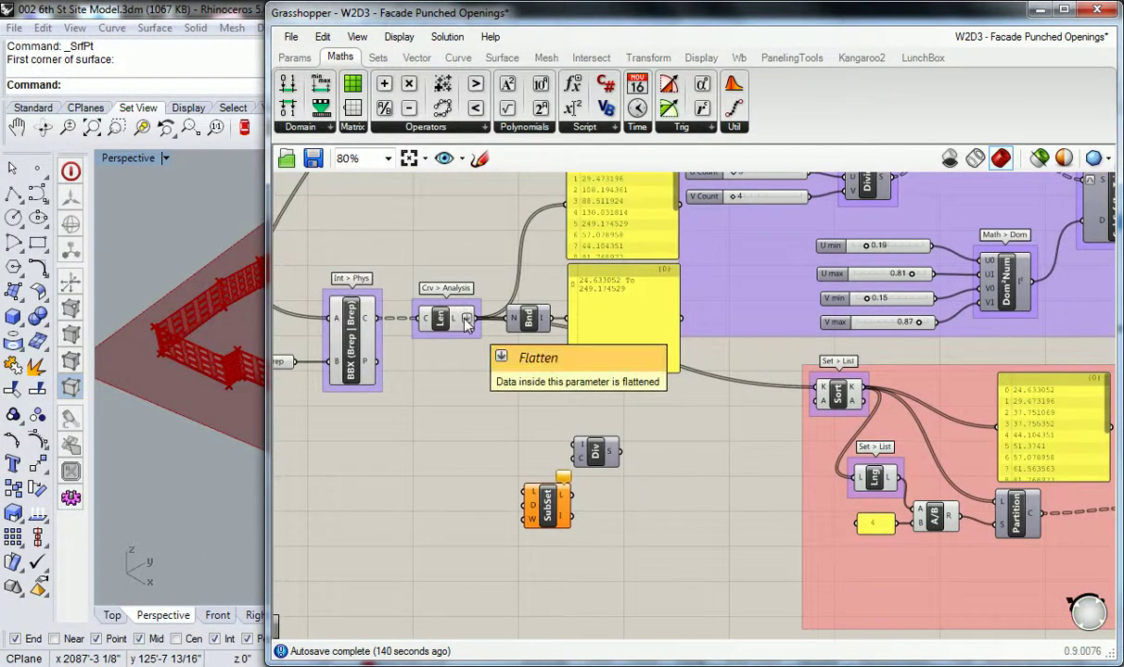
pyautogui.scroll(-1, 468, 320)
pyautogui.moveTo(567, 323); pyautogui.dragTo(487, 362, button='right')
pyautogui.scroll(1, 501, 382)
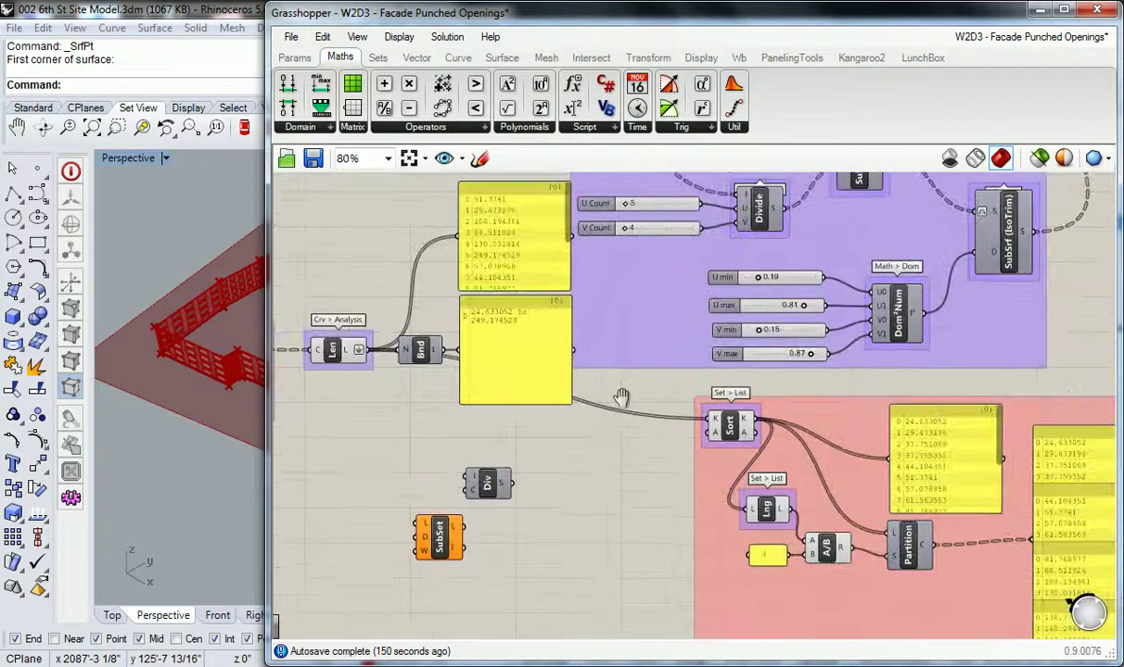
# Examine the unsorted length list and Sort List's synchronous A output in the red group
pyautogui.moveTo(626, 408); pyautogui.dragTo(577, 405, button='right')
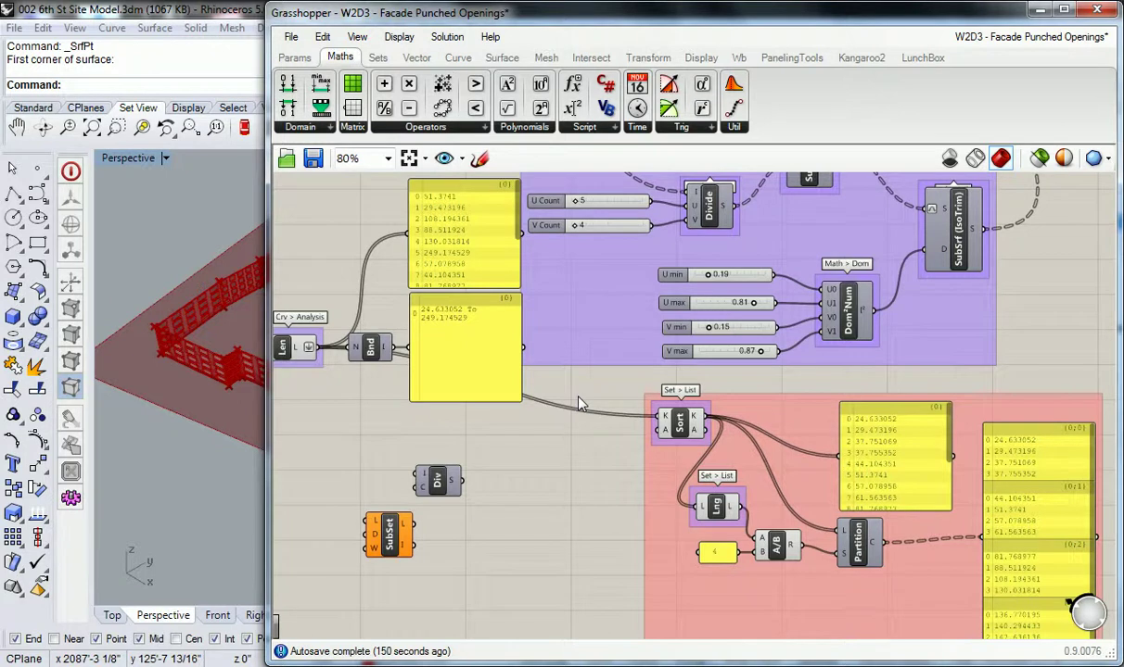
pyautogui.moveTo(512, 357); pyautogui.dragTo(567, 383, button='right')
pyautogui.moveTo(531, 335); pyautogui.dragTo(526, 333)
pyautogui.moveTo(546, 218); pyautogui.dragTo(542, 218)
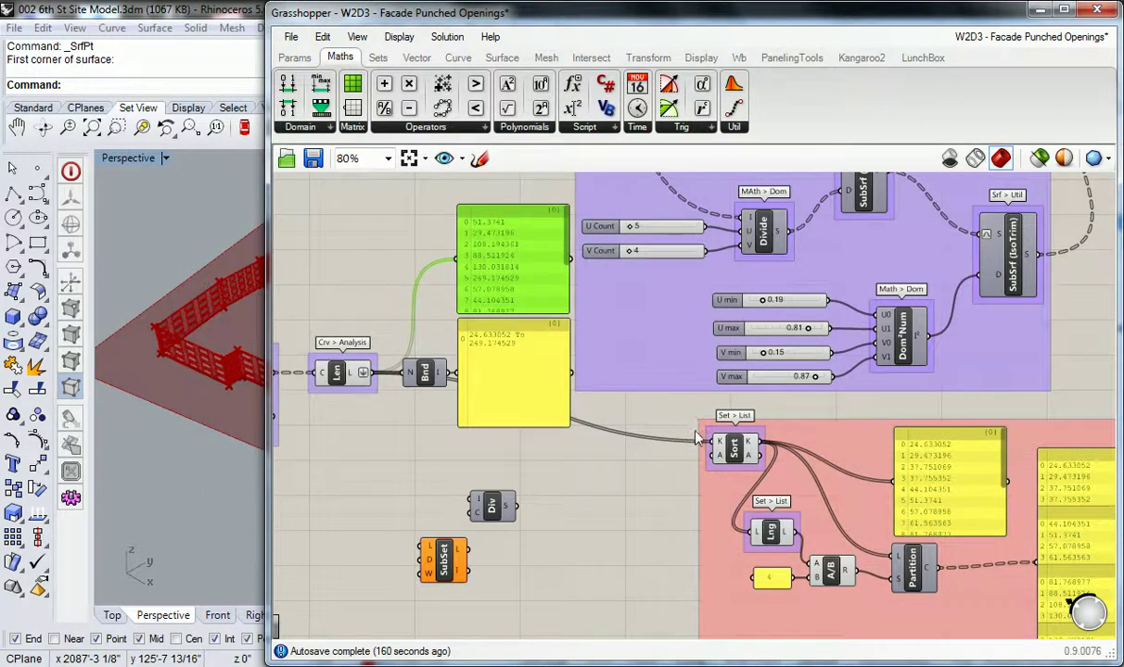
pyautogui.moveTo(697, 429); pyautogui.dragTo(630, 383, button='right')
pyautogui.scroll(2, 612, 385)
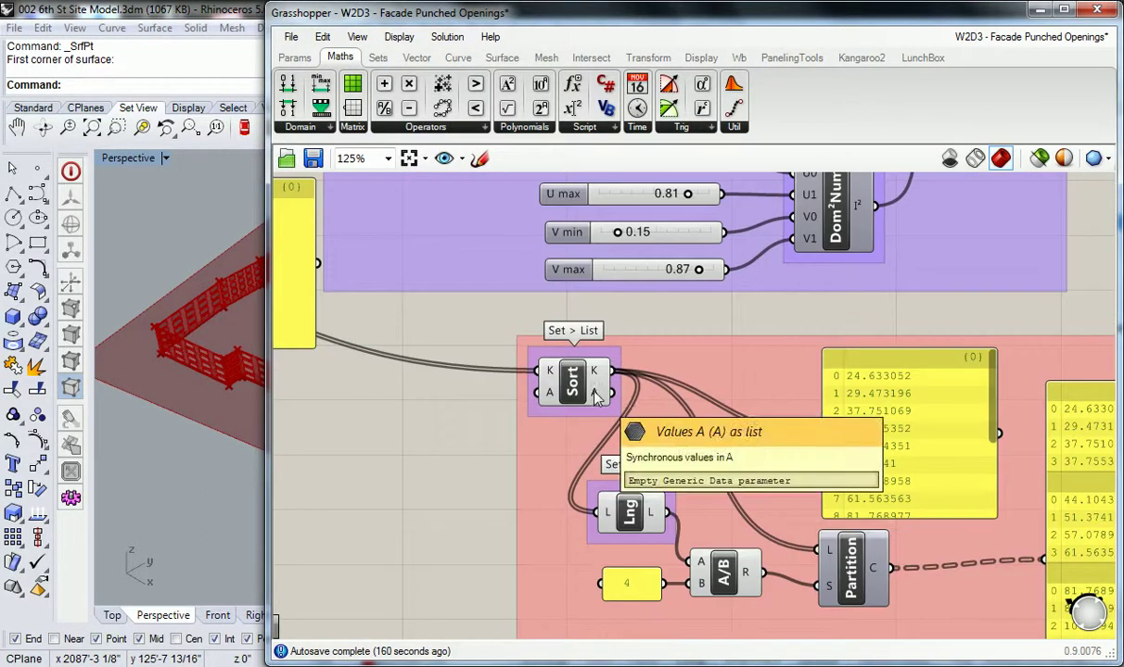
pyautogui.scroll(-4, 446, 389)
pyautogui.scroll(2, 605, 312)
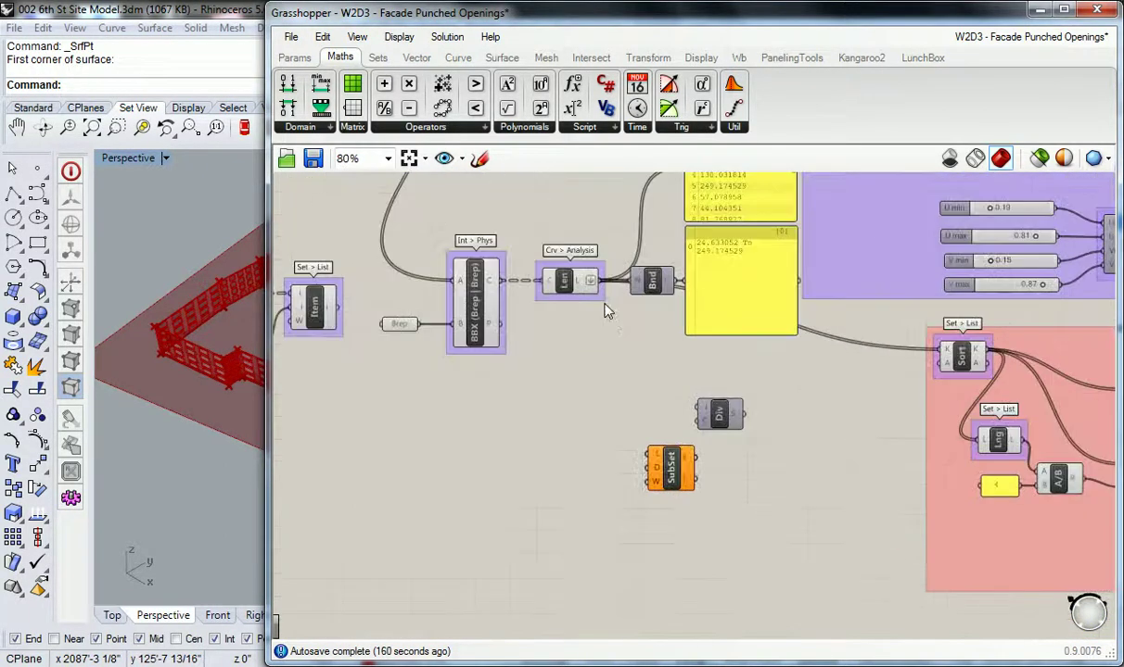
# Move Divide Domain and Sub List together farther down into the free space beneath the curve Length and Bounds components
pyautogui.moveTo(762, 412); pyautogui.dragTo(614, 490)
pyautogui.moveTo(719, 414); pyautogui.dragTo(594, 515)
pyautogui.click(672, 409)
pyautogui.moveTo(715, 447); pyautogui.dragTo(674, 422, button='right')
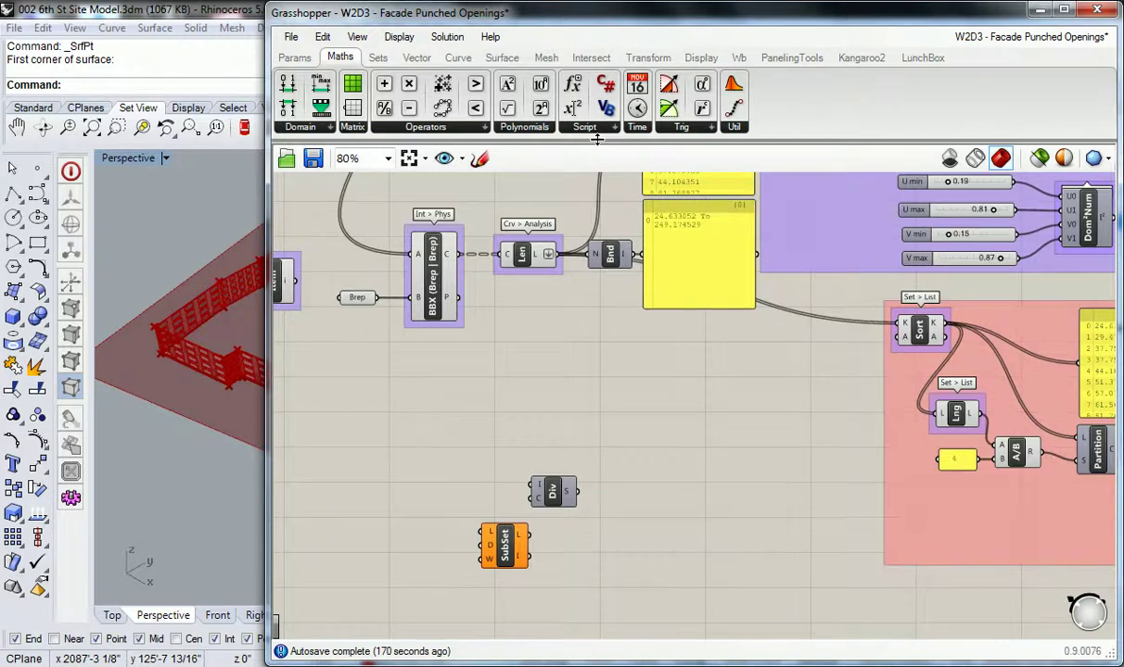
# Examine Sort List's A and K inputs, then trace the keys back to the Brep intersection's curve output
pyautogui.scroll(3, 881, 322)
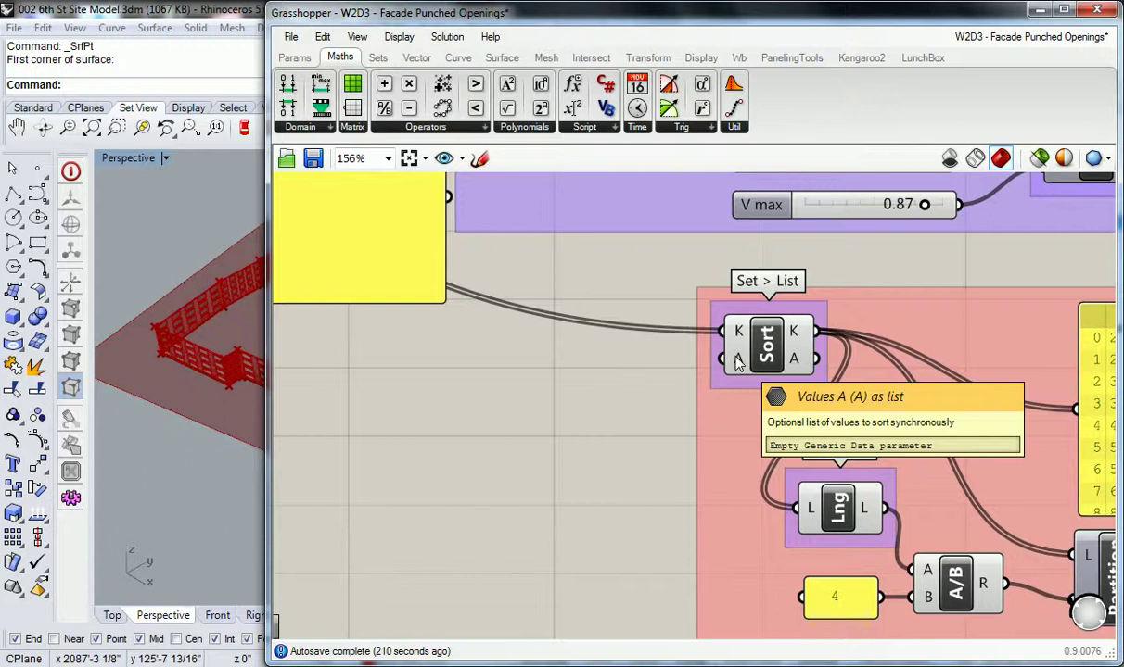
pyautogui.moveTo(742, 337)
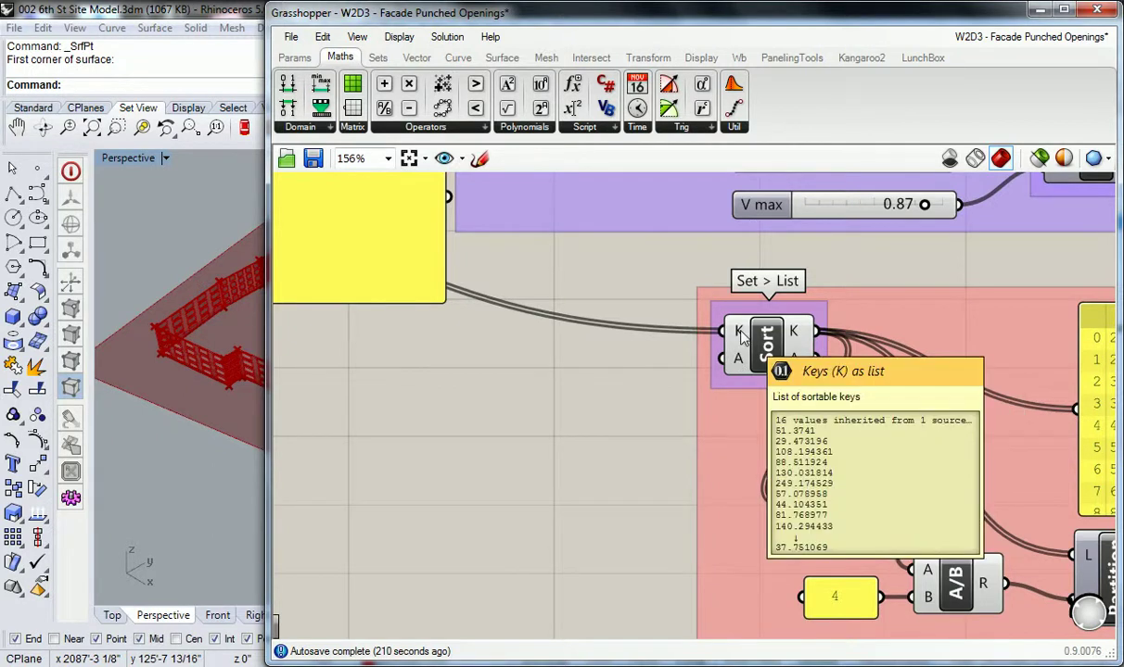
pyautogui.scroll(-4, 742, 337)
pyautogui.moveTo(584, 401); pyautogui.dragTo(752, 423, button='right')
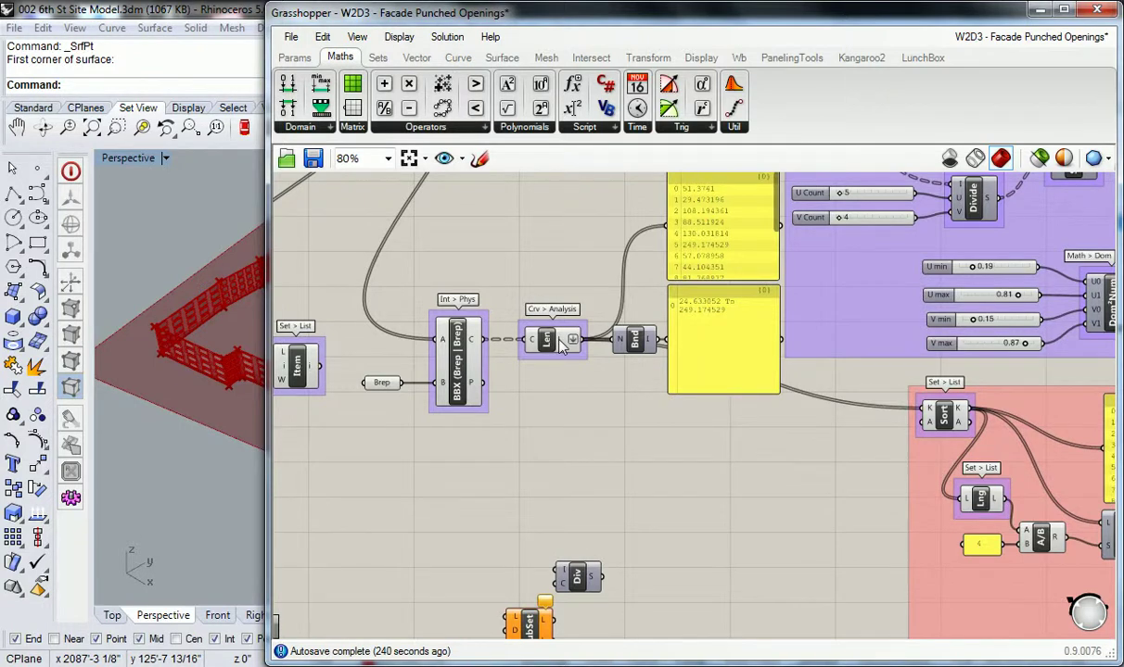
pyautogui.moveTo(560, 346)
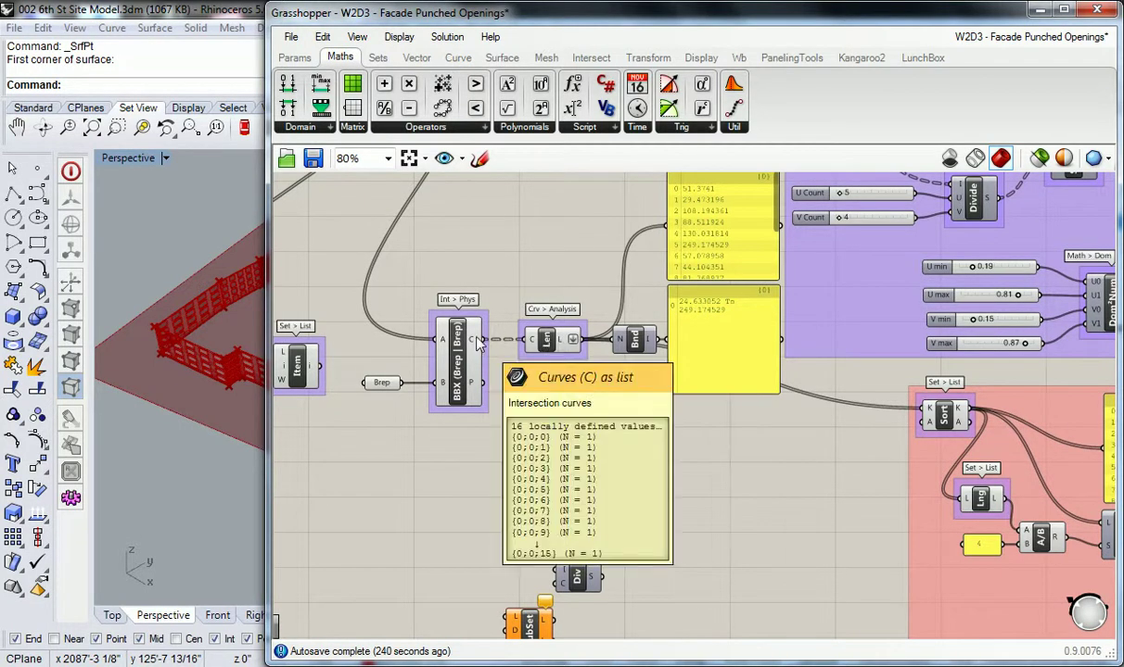
pyautogui.moveTo(469, 341); pyautogui.dragTo(531, 394, button='right')
pyautogui.scroll(-3, 531, 394)
pyautogui.scroll(1, 464, 229)
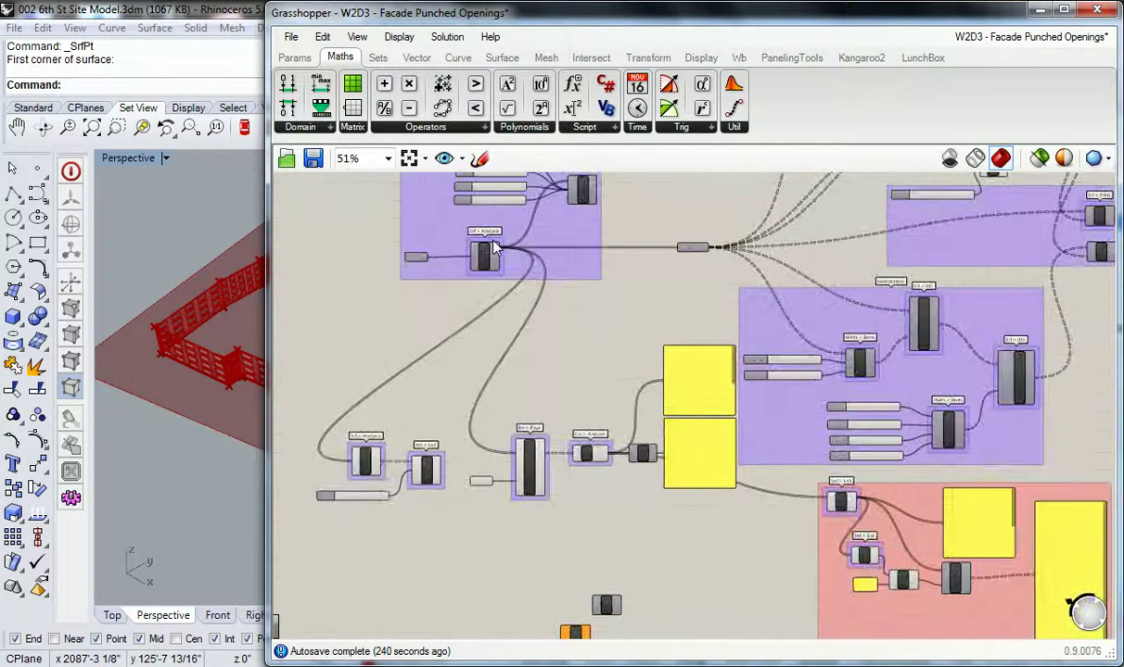
# Add an Area component near the main Deconstruct Brep and feed its G input with the brep's faces
pyautogui.scroll(2, 519, 306)
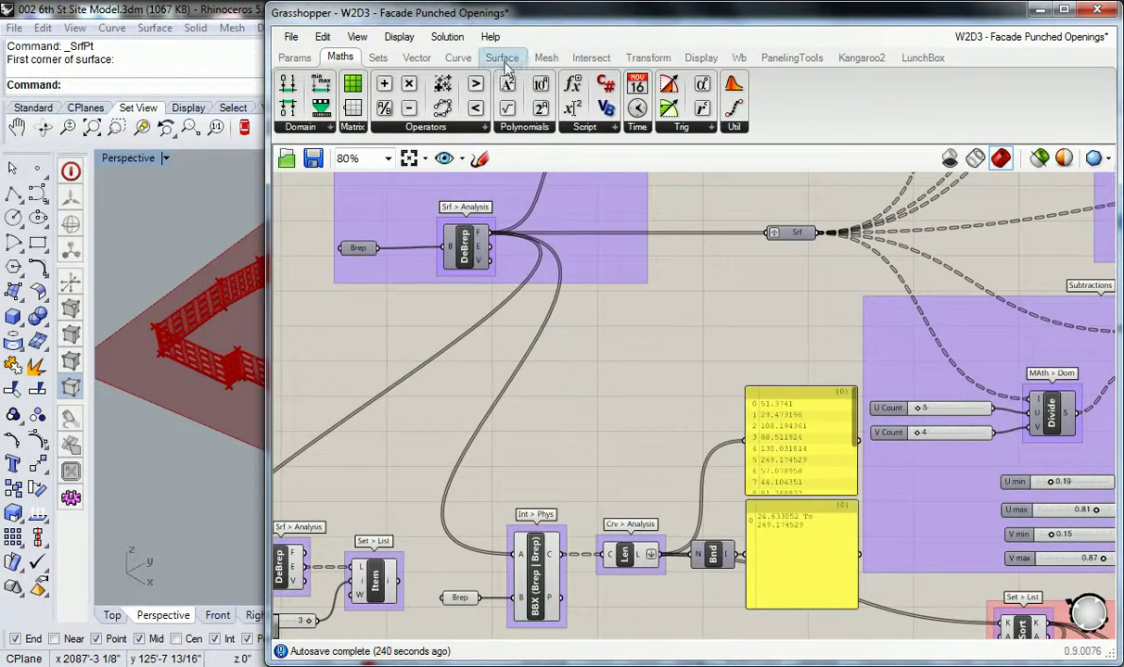
pyautogui.click(501, 57)
pyautogui.click(419, 127)
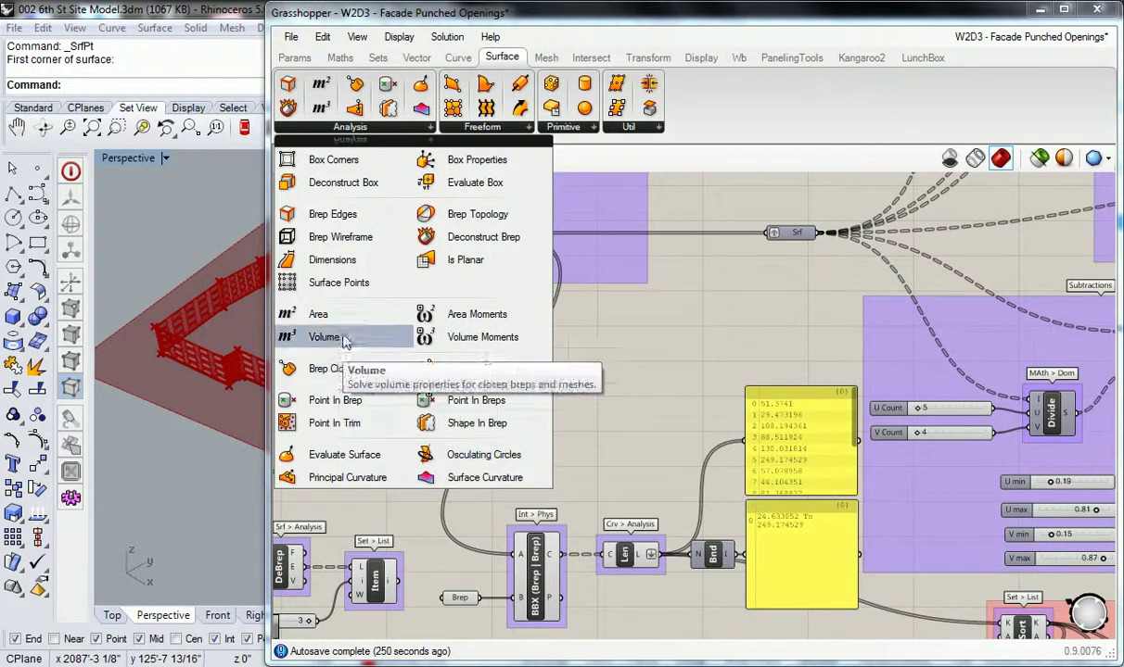
pyautogui.click(318, 315)
pyautogui.moveTo(318, 318); pyautogui.dragTo(598, 350)
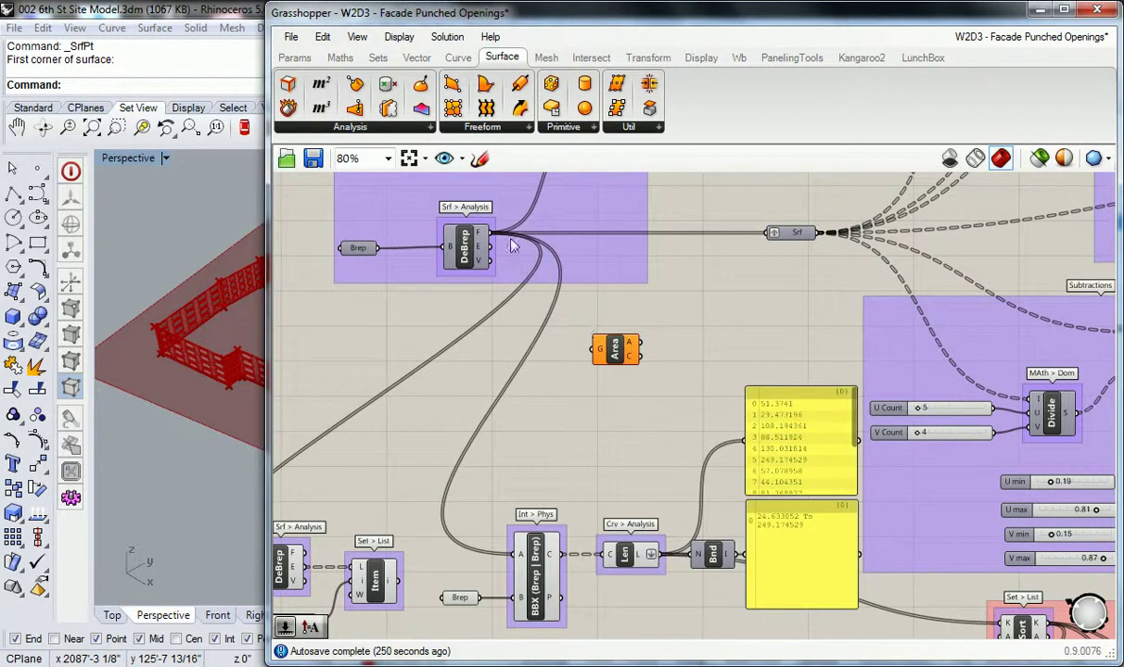
pyautogui.moveTo(491, 236); pyautogui.dragTo(596, 355)
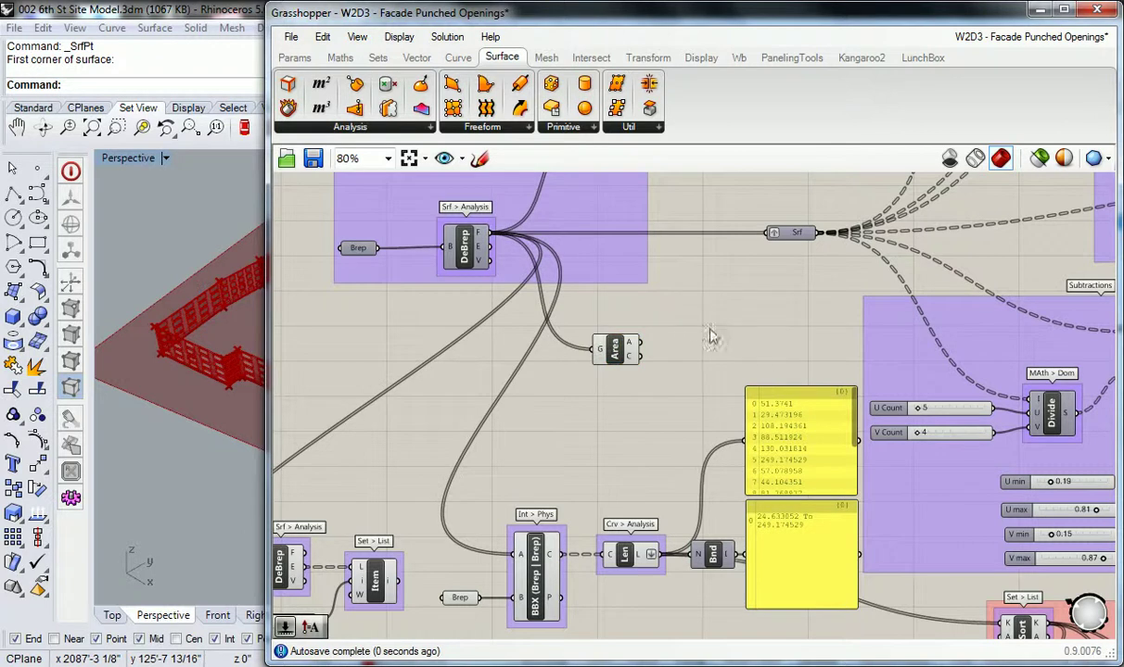
# Duplicate the unsorted lengths panel, connect the copy to Area's A output, and place it directly above the original panel
pyautogui.click(777, 396)
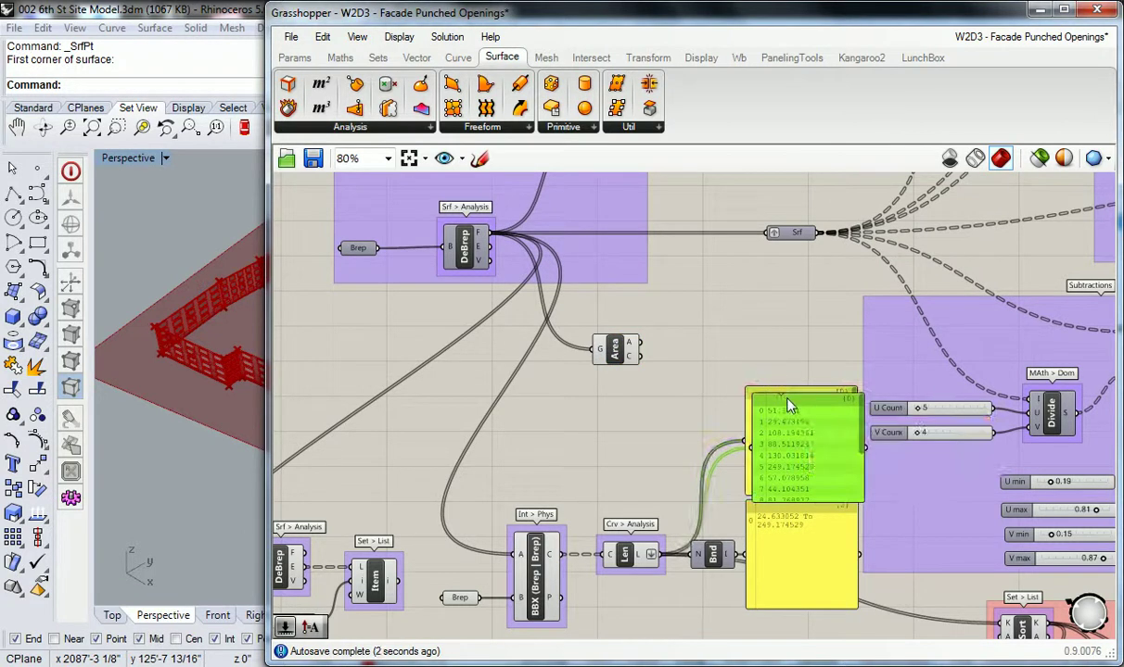
pyautogui.moveTo(755, 385); pyautogui.dragTo(709, 292)
pyautogui.moveTo(704, 369); pyautogui.dragTo(701, 354)
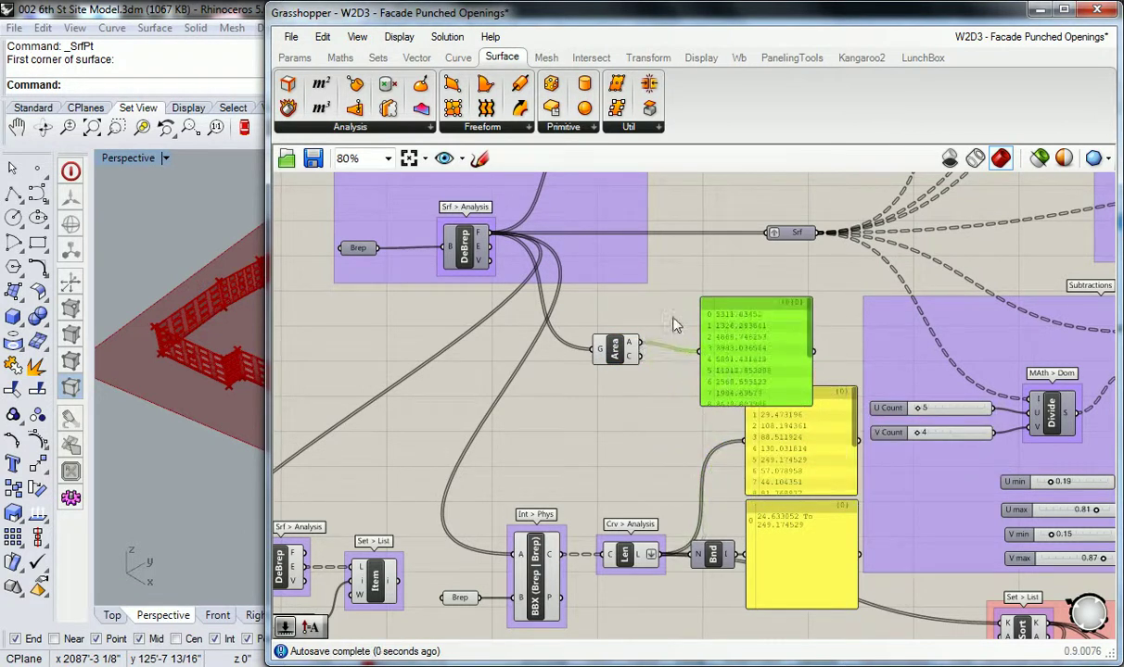
pyautogui.scroll(1, 704, 369)
pyautogui.moveTo(742, 306); pyautogui.dragTo(705, 277, button='right')
pyautogui.moveTo(788, 252); pyautogui.dragTo(809, 231)
pyautogui.moveTo(761, 215); pyautogui.dragTo(650, 256, button='right')
pyautogui.click(571, 367)
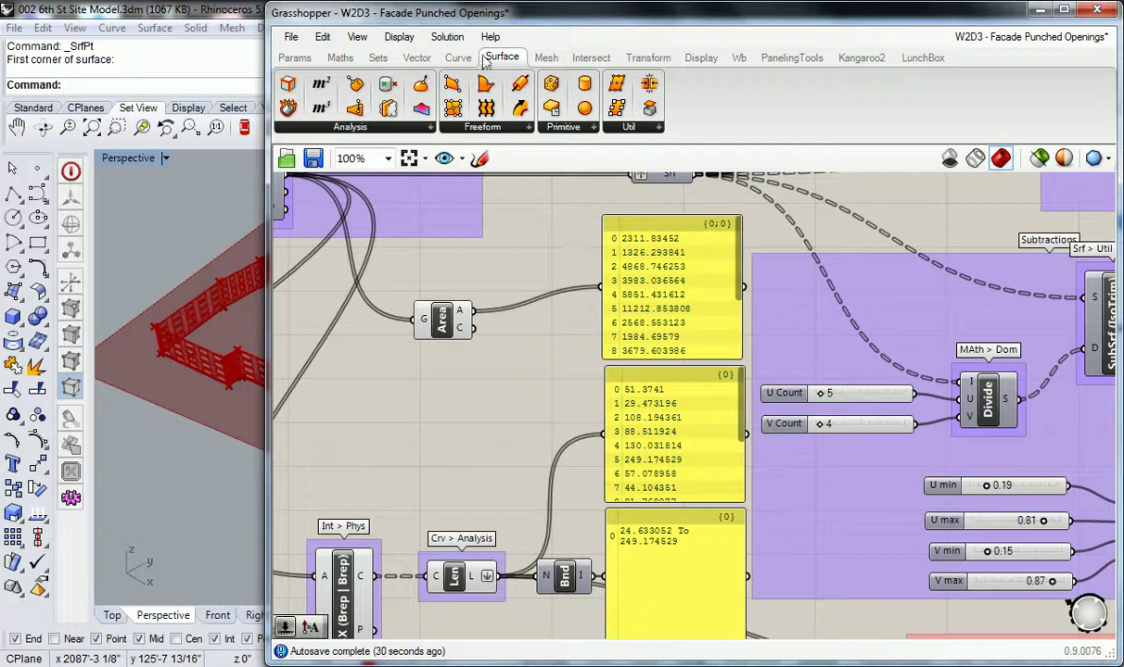
# Connect the Faces output of the main Deconstruct Brep to Sort List's A input
pyautogui.moveTo(502, 376); pyautogui.dragTo(603, 323, button='right')
pyautogui.scroll(-2, 604, 323)
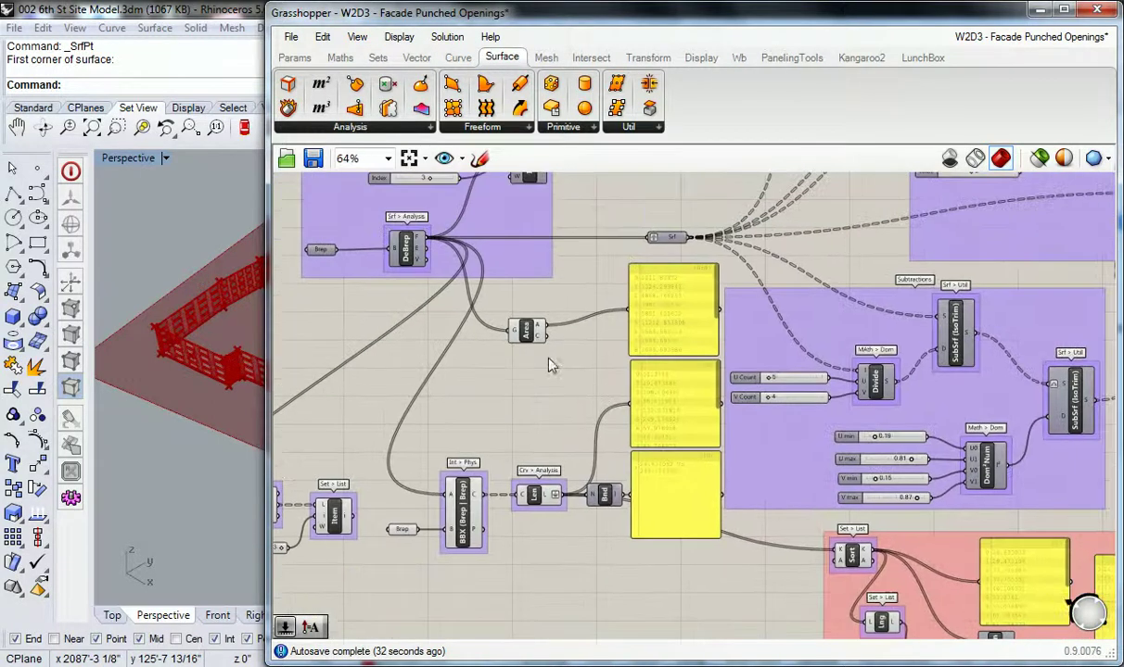
pyautogui.moveTo(547, 353); pyautogui.dragTo(506, 331, button='right')
pyautogui.moveTo(853, 536); pyautogui.dragTo(801, 547, button='right')
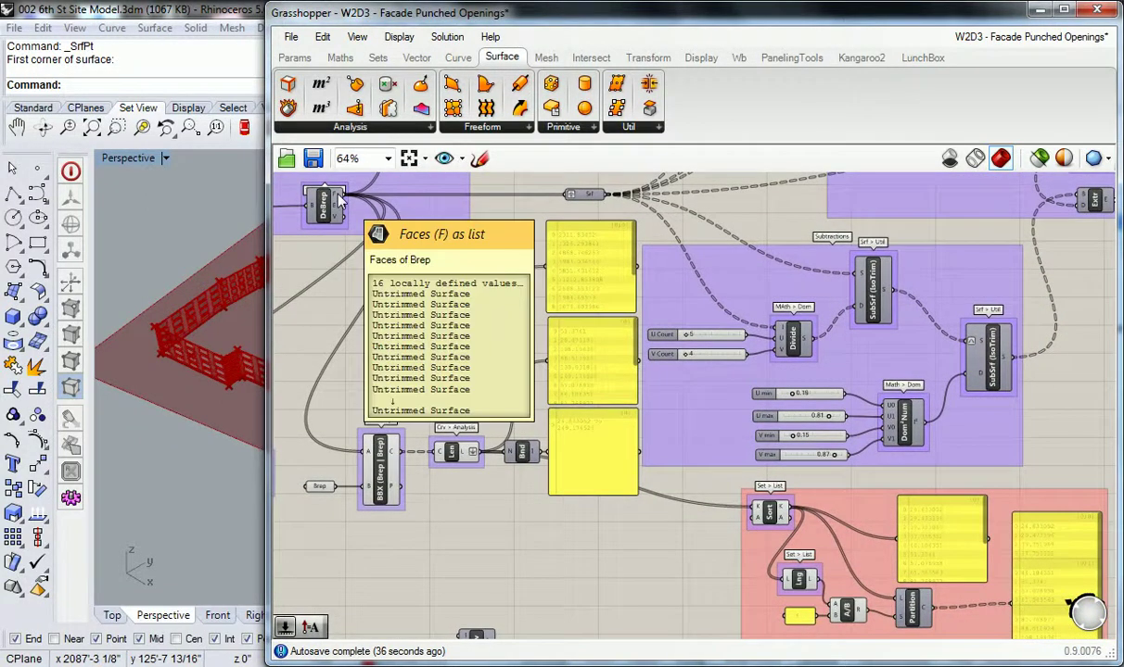
pyautogui.moveTo(340, 199); pyautogui.dragTo(596, 450)
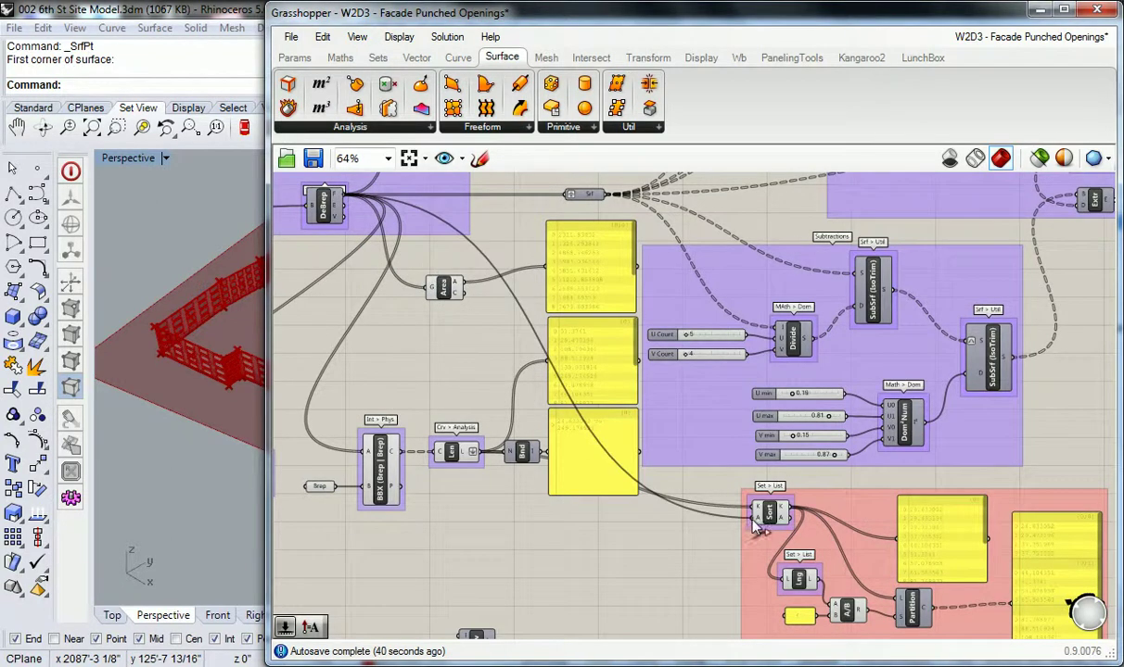
# Stack a copy of the sorted lengths panel beneath the original and connect it to Sort List's A output
pyautogui.moveTo(802, 526); pyautogui.dragTo(645, 483, button='right')
pyautogui.moveTo(790, 612); pyautogui.dragTo(733, 431, button='right')
pyautogui.click(735, 439)
pyautogui.moveTo(735, 429); pyautogui.dragTo(737, 577)
pyautogui.moveTo(710, 434); pyautogui.dragTo(710, 397)
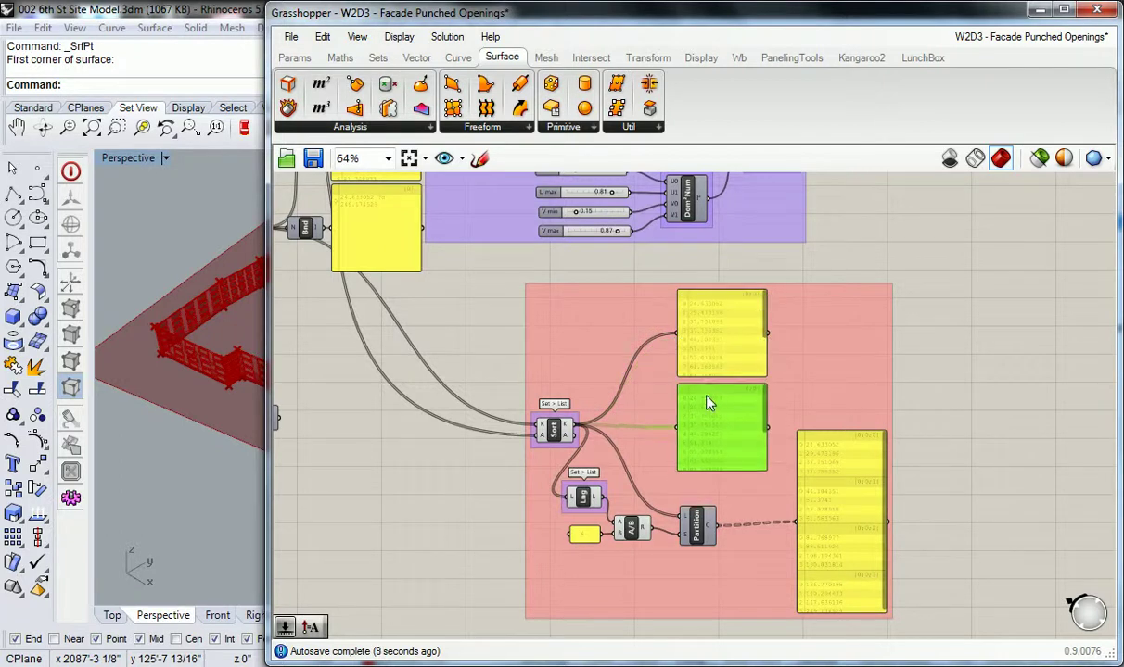
pyautogui.scroll(3, 710, 396)
pyautogui.moveTo(451, 468); pyautogui.dragTo(665, 443)
pyautogui.moveTo(732, 382); pyautogui.dragTo(731, 381)
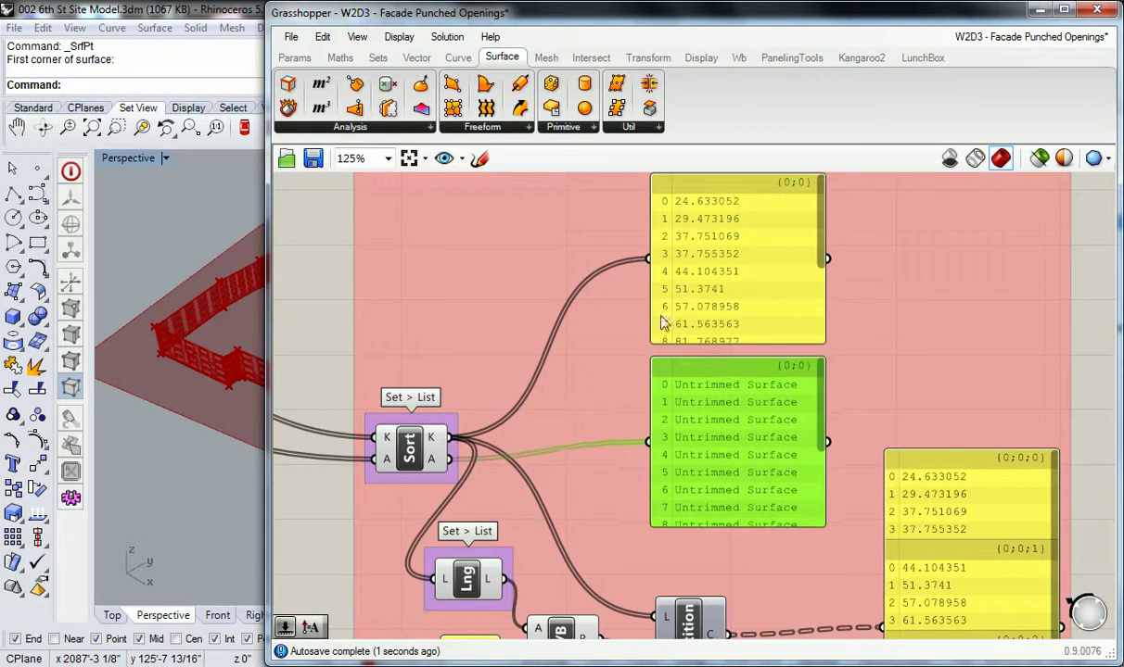
# Insert an Area component between Sort List's A output and the lower panel, with its A output feeding the panel
pyautogui.moveTo(321, 83); pyautogui.dragTo(580, 444)
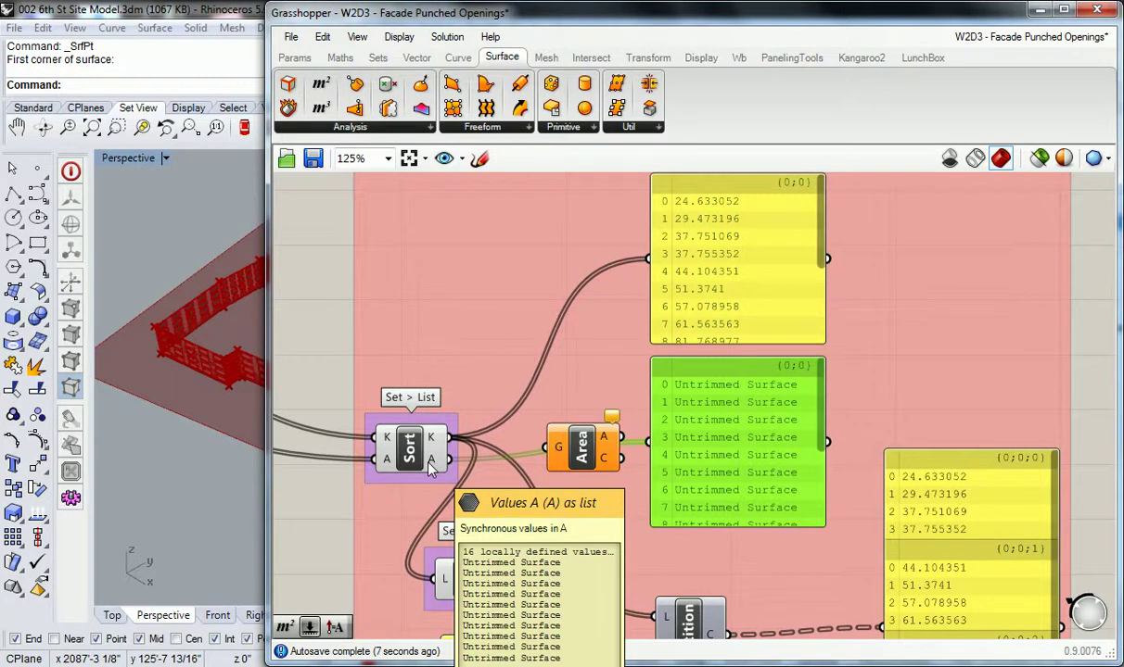
pyautogui.moveTo(448, 458); pyautogui.dragTo(562, 439)
pyautogui.moveTo(601, 436)
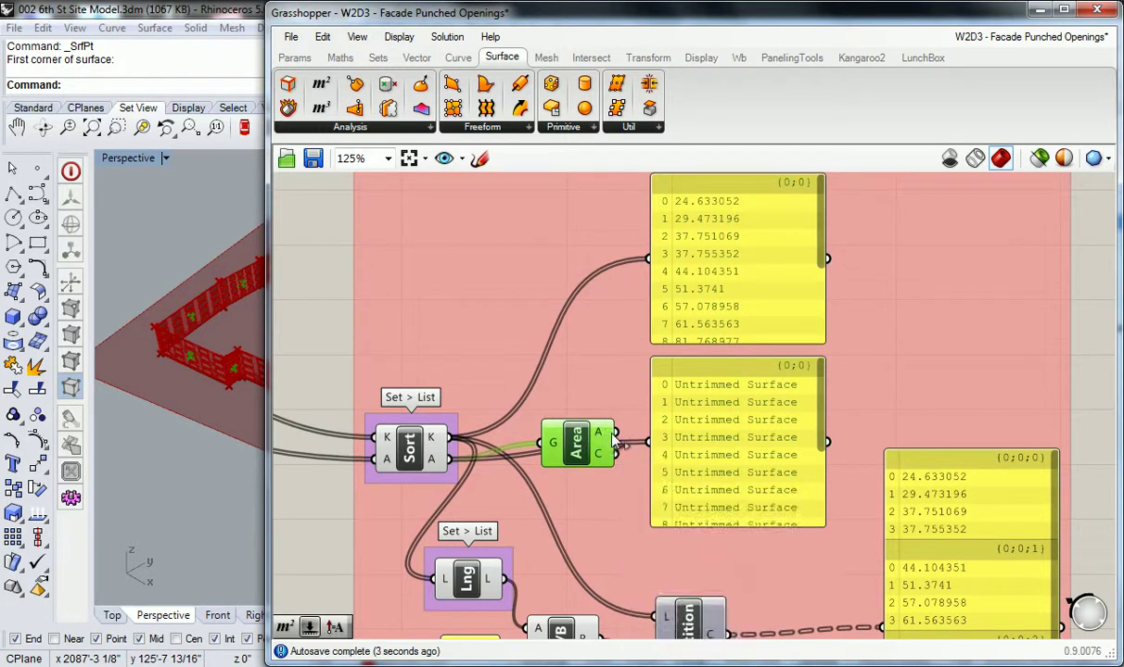
pyautogui.moveTo(614, 432); pyautogui.dragTo(731, 451)
pyautogui.moveTo(757, 366); pyautogui.dragTo(762, 366)
pyautogui.scroll(-1, 507, 295)
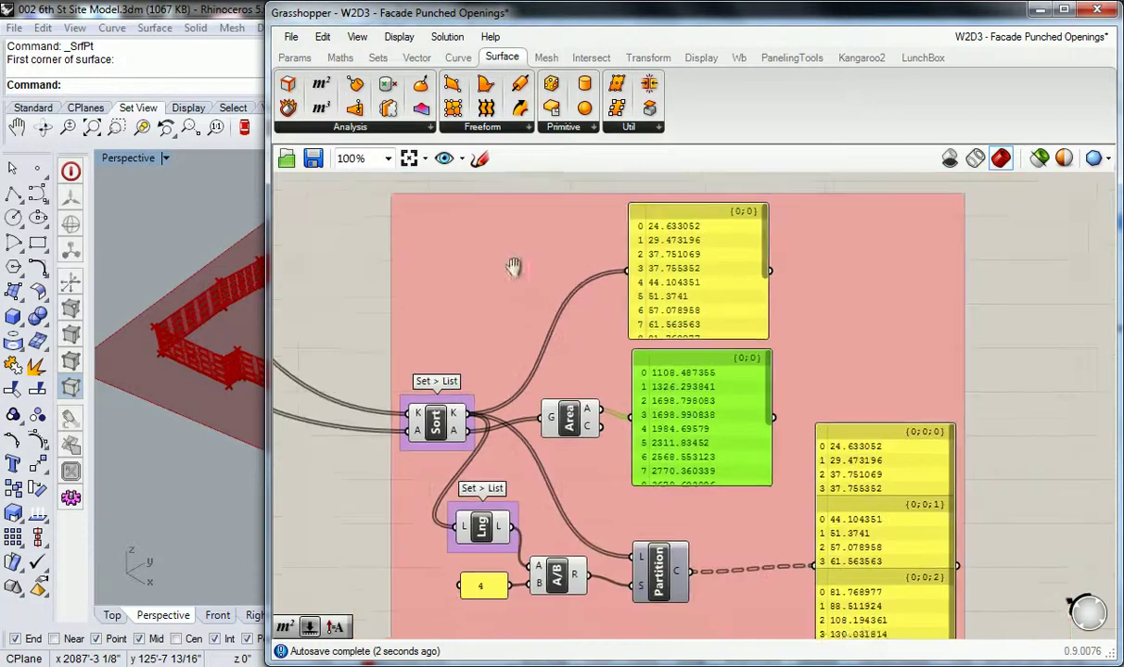
pyautogui.click(357, 264)
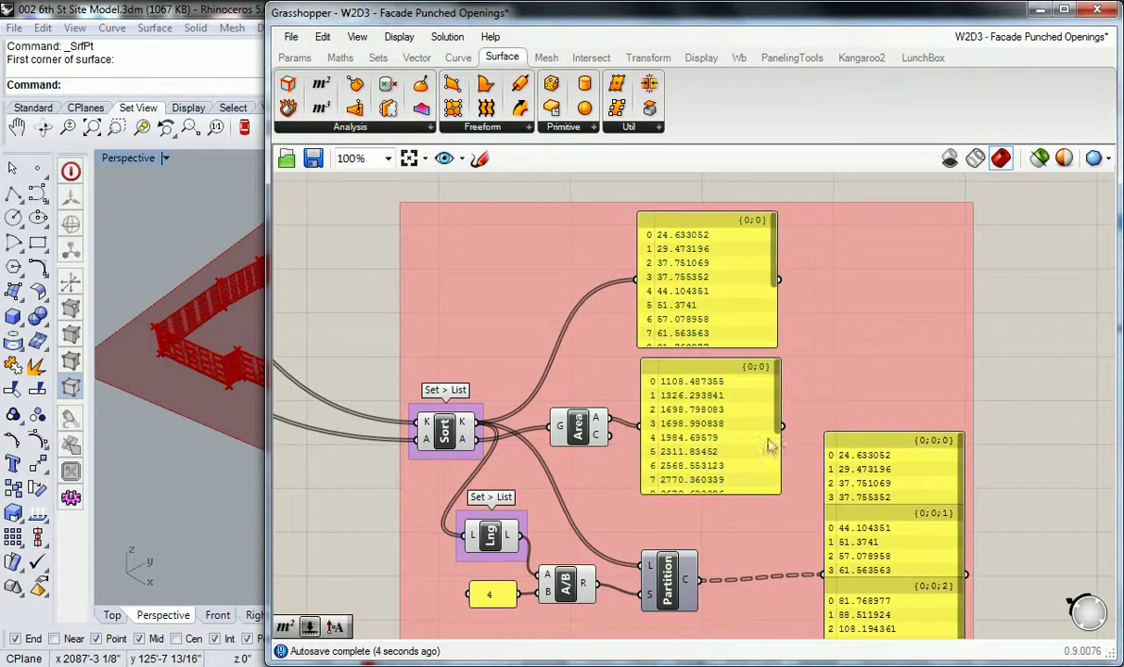
pyautogui.moveTo(797, 388); pyautogui.dragTo(914, 332, button='right')
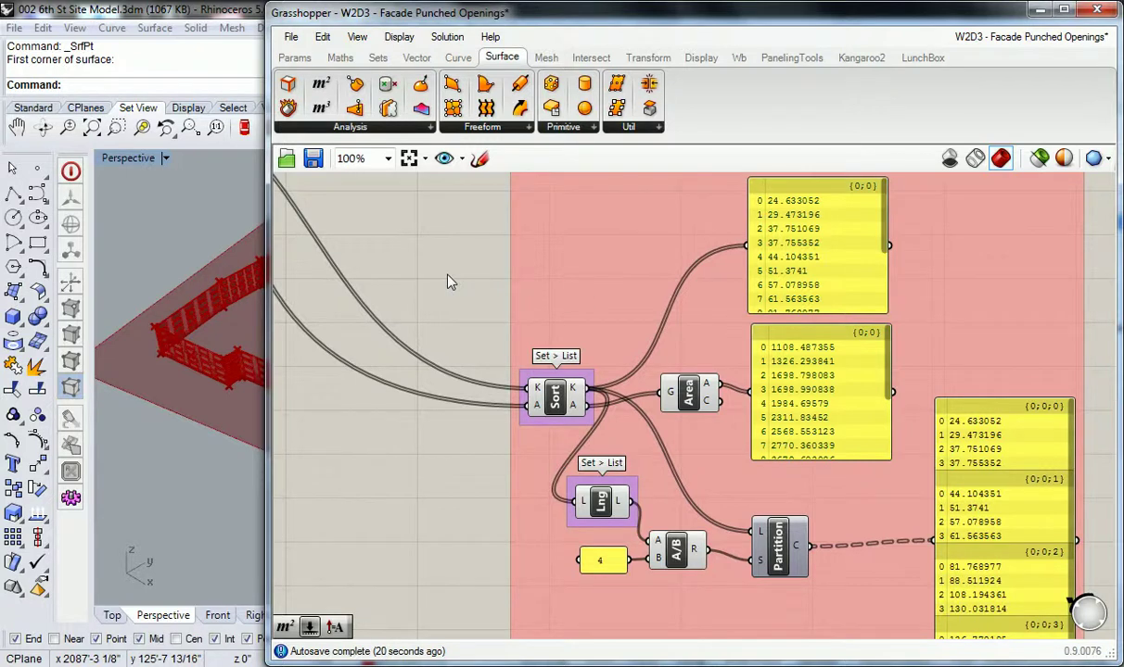
# Delete the partitioned lengths panel, Partition List, the Division component, the panel containing 4, and List Length from the red group
pyautogui.scroll(-2, 927, 436)
pyautogui.scroll(2, 904, 450)
pyautogui.click(907, 452)
pyautogui.press('Delete')
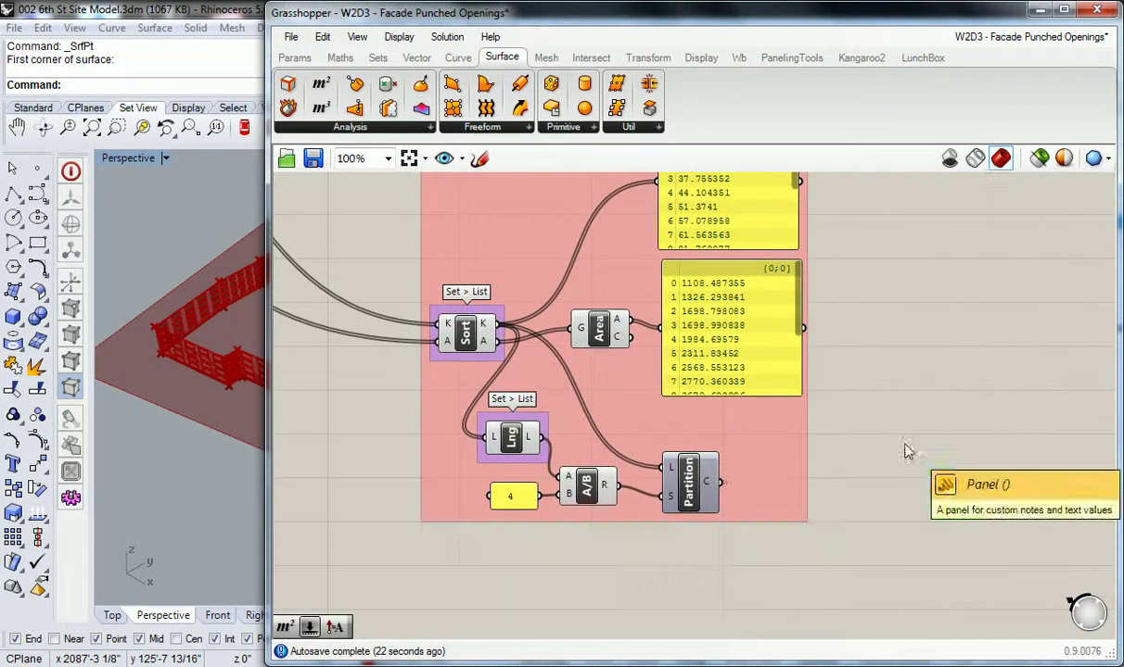
pyautogui.click(689, 483)
pyautogui.press('Delete')
pyautogui.click(586, 483)
pyautogui.press('Delete')
pyautogui.click(531, 496)
pyautogui.press('Delete')
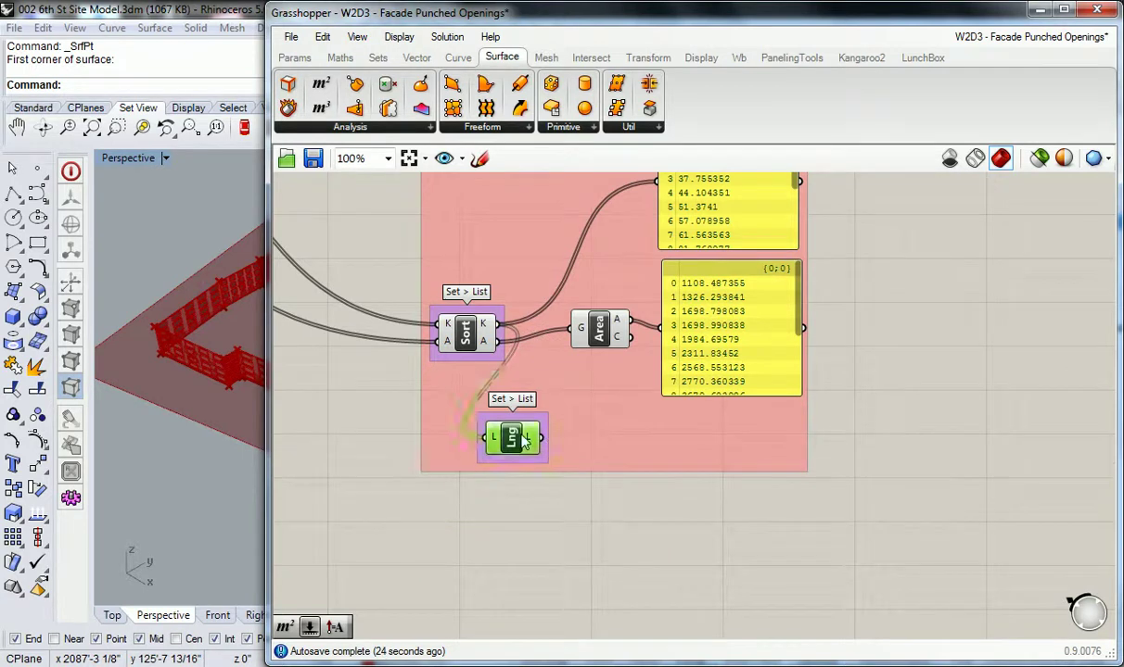
pyautogui.click(511, 437)
pyautogui.press('Delete')
# Shift the downstream facade definition and the three stacked data panels farther right to open space beside the Bounds component
pyautogui.moveTo(454, 369); pyautogui.dragTo(665, 466, button='right')
pyautogui.scroll(-2, 597, 408)
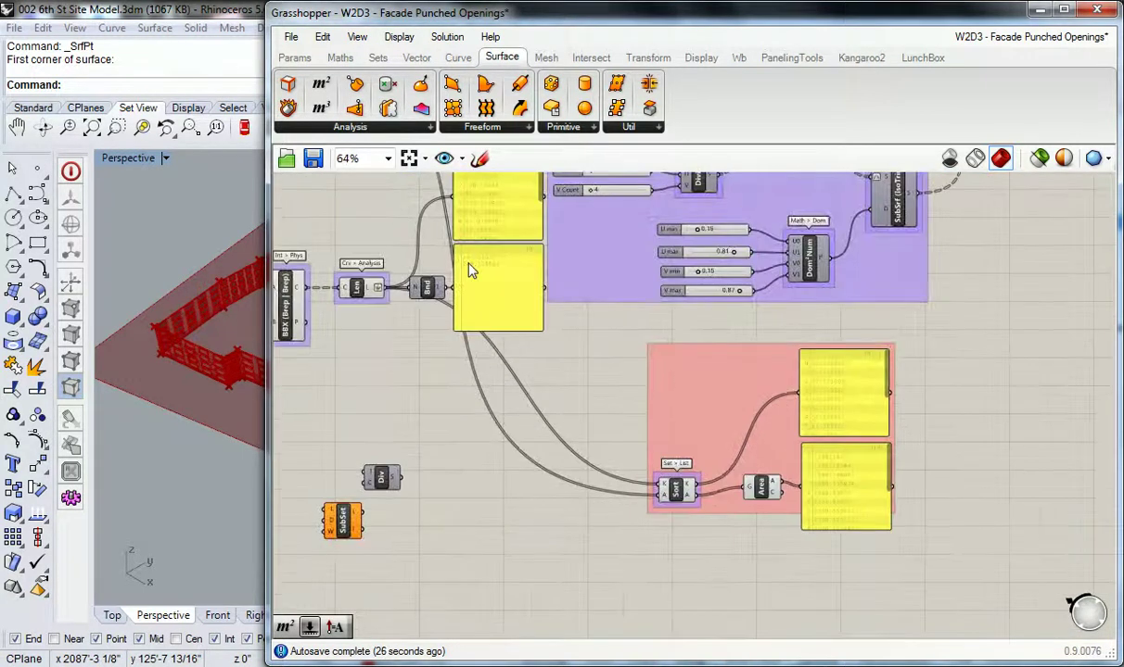
pyautogui.moveTo(524, 353); pyautogui.dragTo(615, 425, button='right')
pyautogui.moveTo(695, 408); pyautogui.dragTo(497, 470, button='right')
pyautogui.moveTo(693, 306); pyautogui.dragTo(671, 497, button='right')
pyautogui.scroll(-4, 682, 424)
pyautogui.moveTo(864, 286); pyautogui.dragTo(844, 449)
pyautogui.moveTo(550, 396); pyautogui.dragTo(774, 375)
pyautogui.scroll(3, 696, 433)
pyautogui.moveTo(657, 251); pyautogui.dragTo(693, 438)
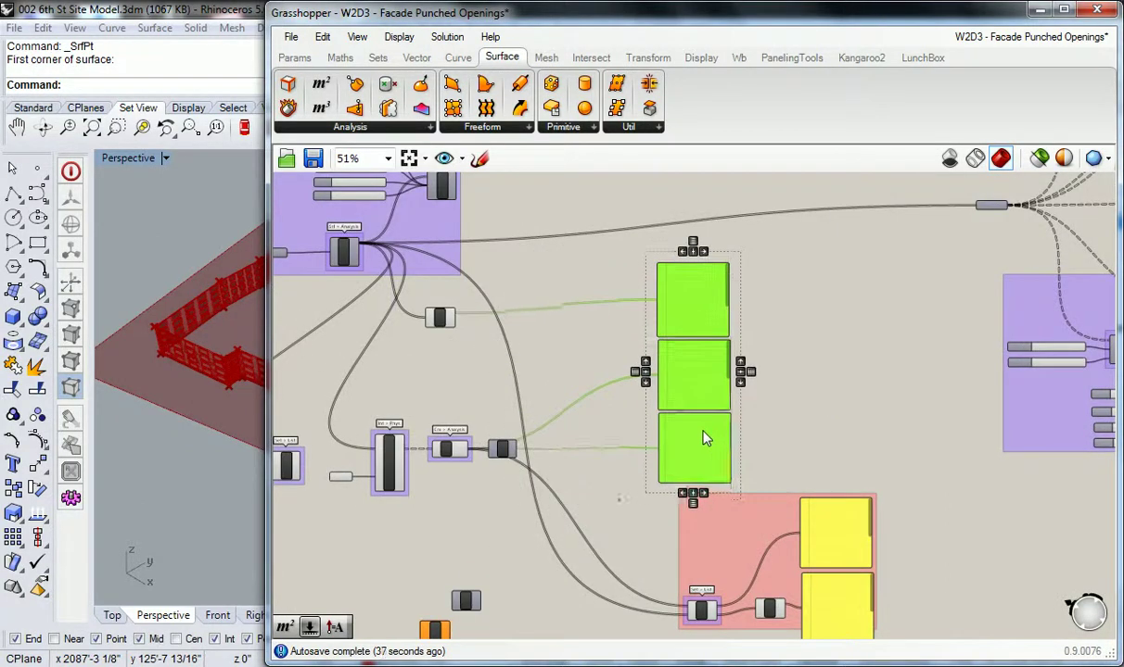
pyautogui.click(594, 492)
# Move Sort List, its Area component and both panels closer together, with the panels stacked just beneath the three data panels
pyautogui.moveTo(595, 492); pyautogui.dragTo(661, 395, button='right')
pyautogui.moveTo(794, 432); pyautogui.dragTo(654, 429)
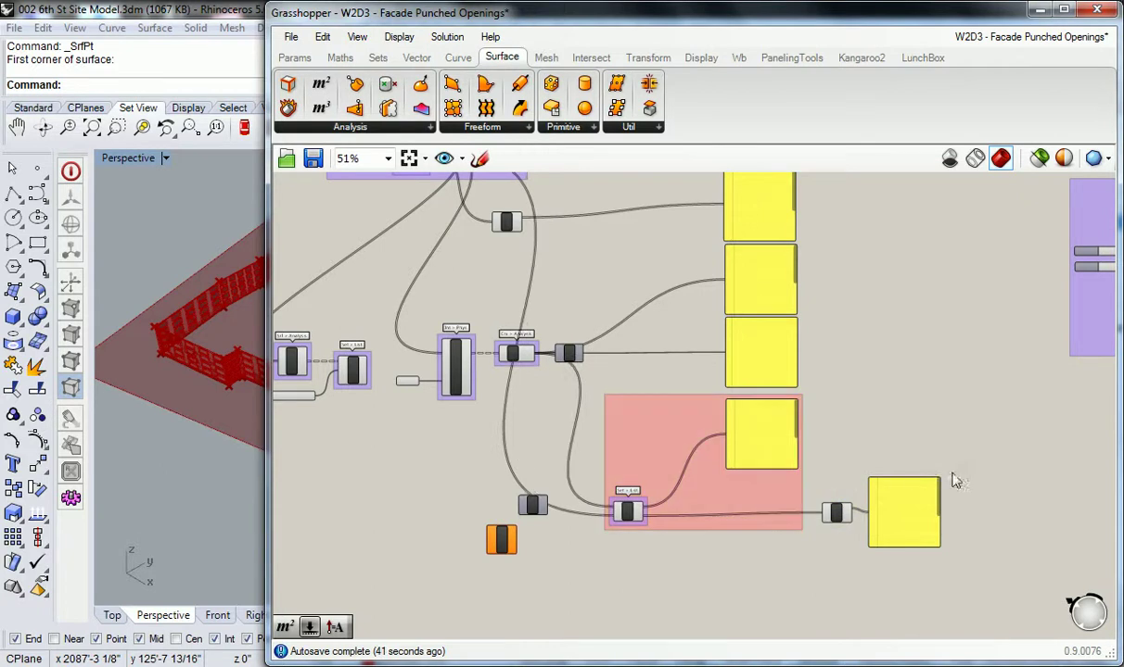
pyautogui.keyDown('shift'); pyautogui.moveTo(937, 481); pyautogui.dragTo(820, 534); pyautogui.keyUp('shift')
pyautogui.moveTo(889, 485)
pyautogui.mouseDown()
pyautogui.moveTo(818, 485)
pyautogui.moveTo(902, 485)
pyautogui.mouseUp()
pyautogui.moveTo(848, 514); pyautogui.dragTo(709, 514)
pyautogui.click(931, 519)
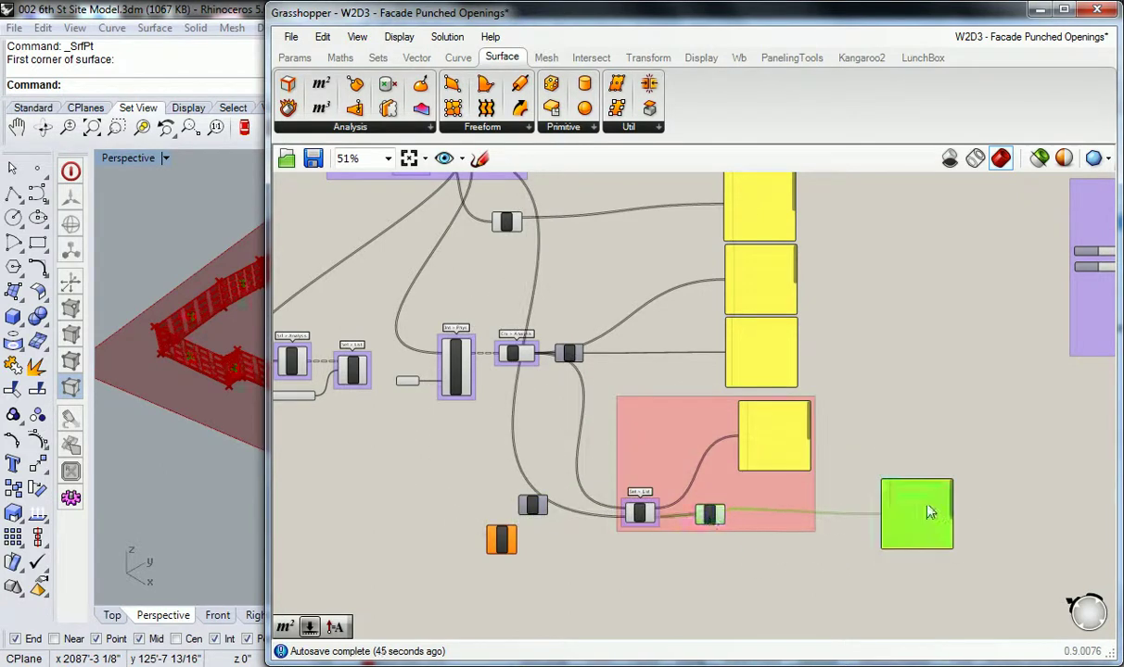
pyautogui.moveTo(932, 519); pyautogui.dragTo(790, 515)
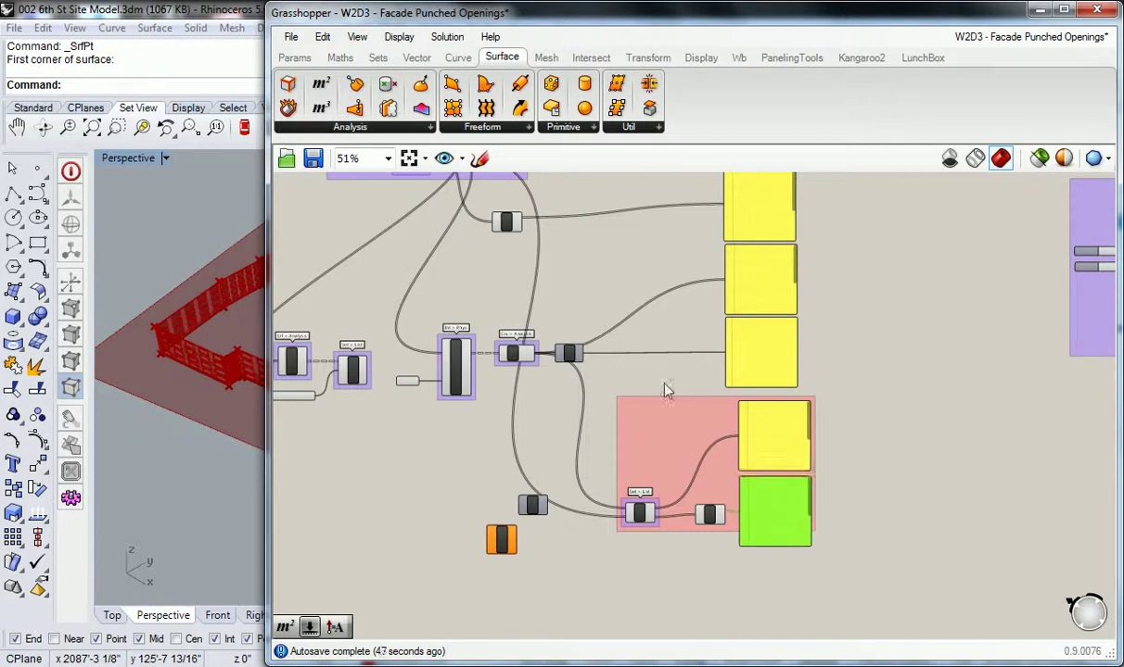
pyautogui.moveTo(555, 456); pyautogui.dragTo(620, 491, button='right')
pyautogui.scroll(1, 620, 491)
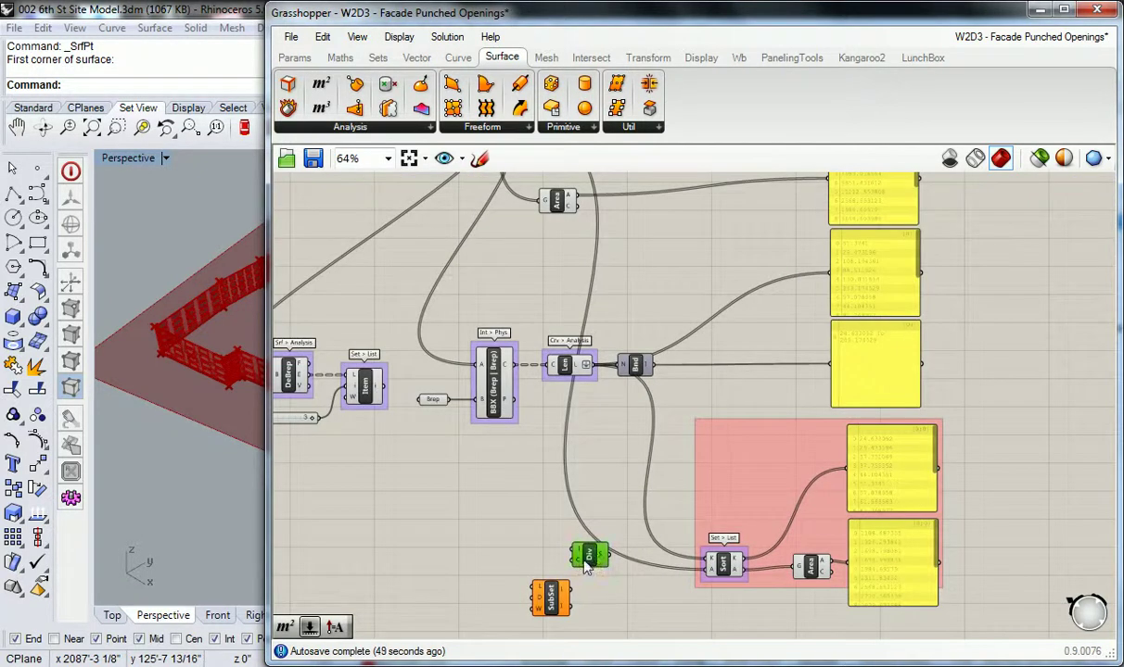
# Move the Divide Domain and Sub List components together into the empty space to the right of the red group's panels
pyautogui.hotkey('ctrl', 'z')
pyautogui.moveTo(695, 378); pyautogui.dragTo(611, 417, button='right')
pyautogui.scroll(1, 652, 471)
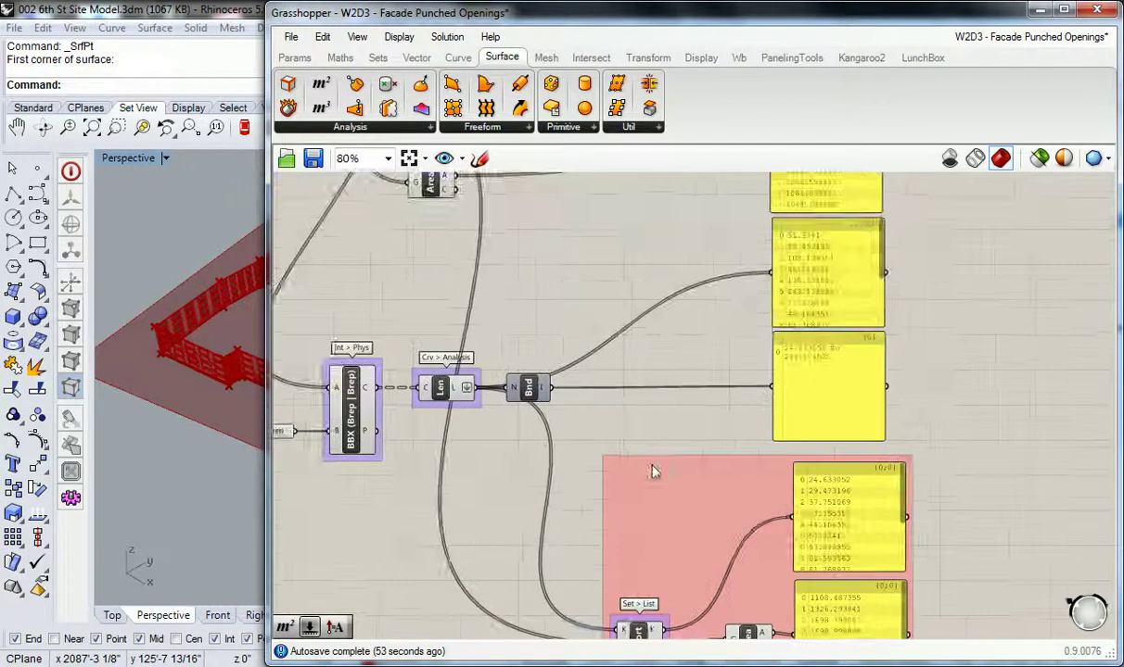
pyautogui.moveTo(653, 471); pyautogui.dragTo(624, 371, button='right')
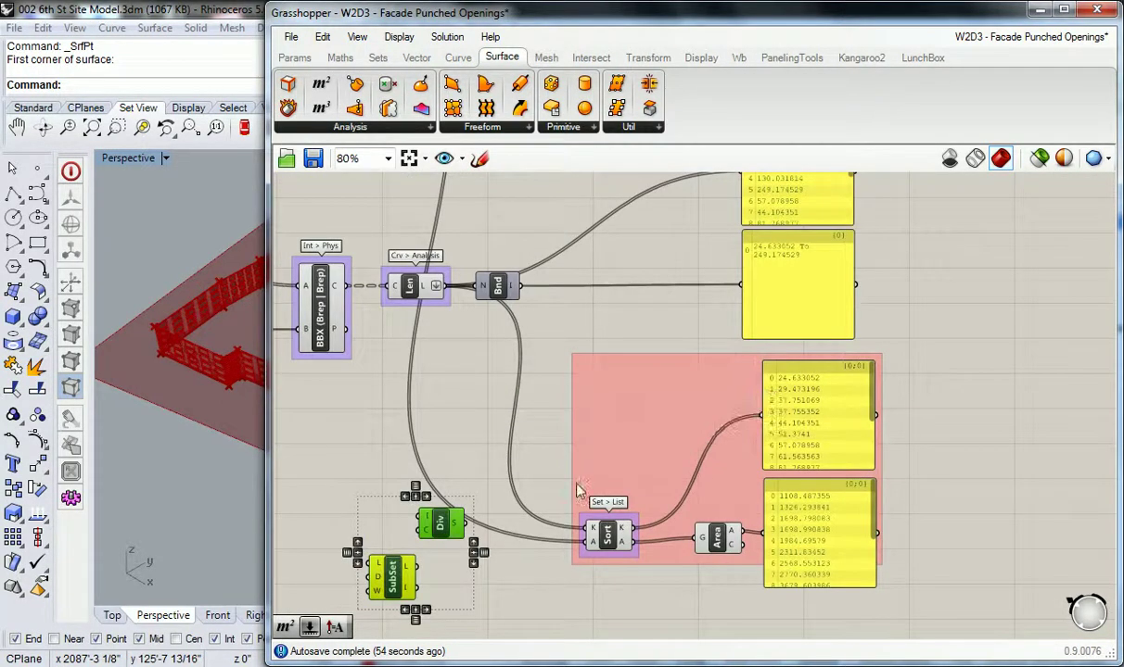
pyautogui.moveTo(590, 467); pyautogui.dragTo(610, 339, button='right')
pyautogui.moveTo(409, 441); pyautogui.dragTo(1011, 379)
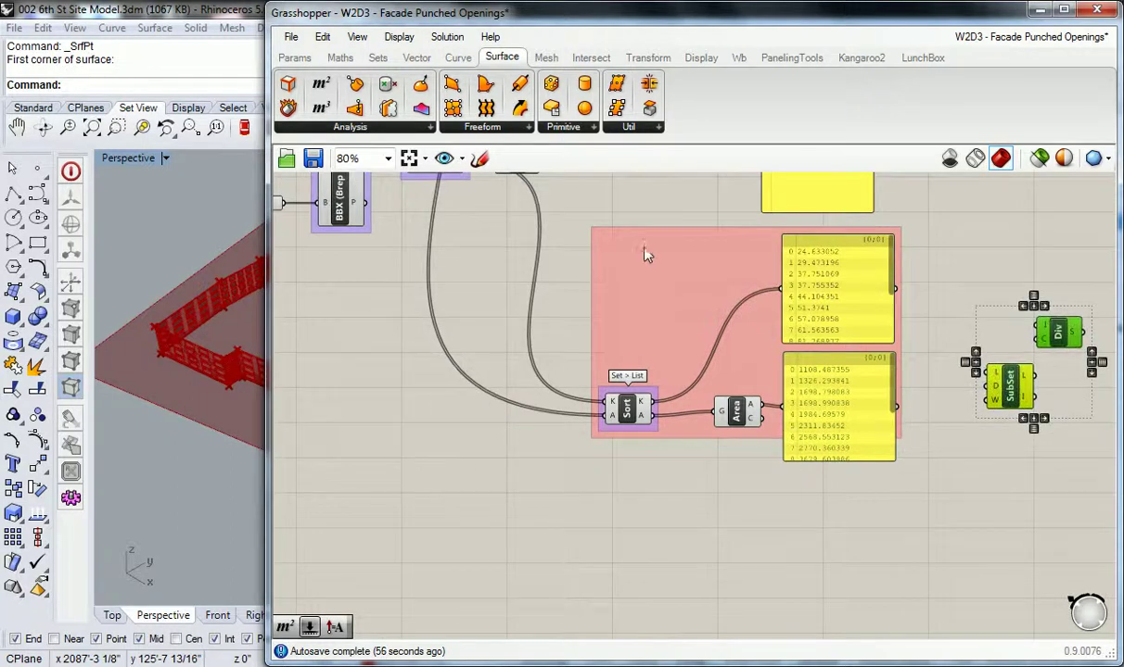
# Move the Area component for the unsorted facade surfaces closer to its panel of area values
pyautogui.moveTo(654, 213); pyautogui.dragTo(598, 395, button='right')
pyautogui.moveTo(602, 297); pyautogui.dragTo(605, 371, button='right')
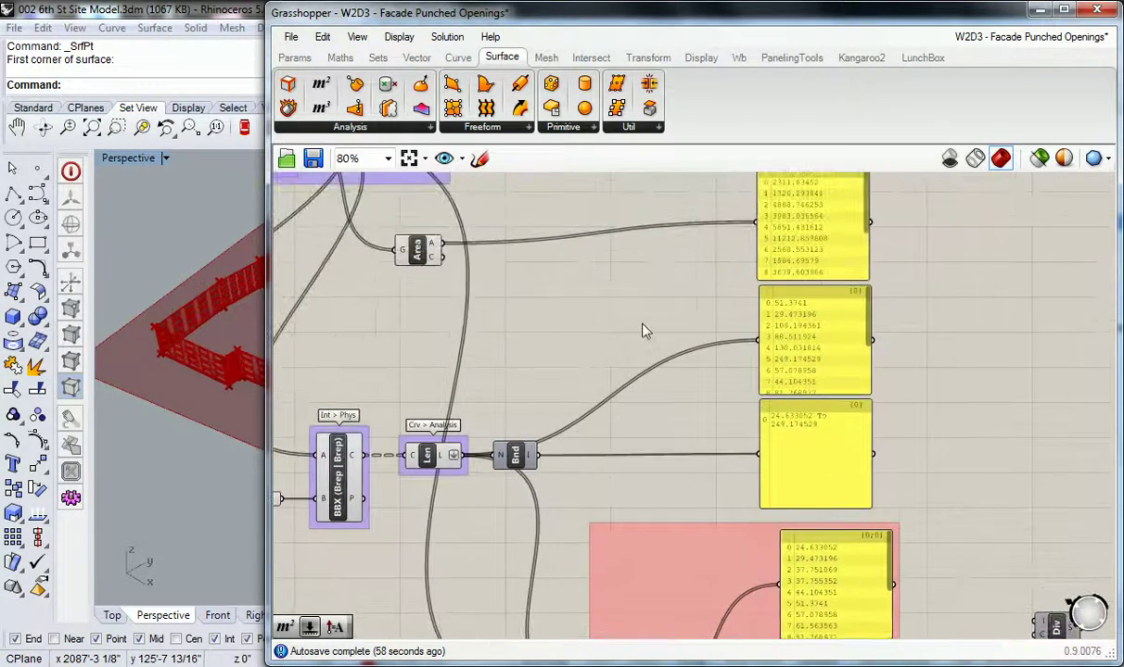
pyautogui.moveTo(644, 313); pyautogui.dragTo(707, 361, button='right')
pyautogui.moveTo(483, 298); pyautogui.dragTo(716, 276)
pyautogui.moveTo(642, 357); pyautogui.dragTo(635, 341, button='right')
pyautogui.moveTo(740, 280); pyautogui.dragTo(628, 278, button='right')
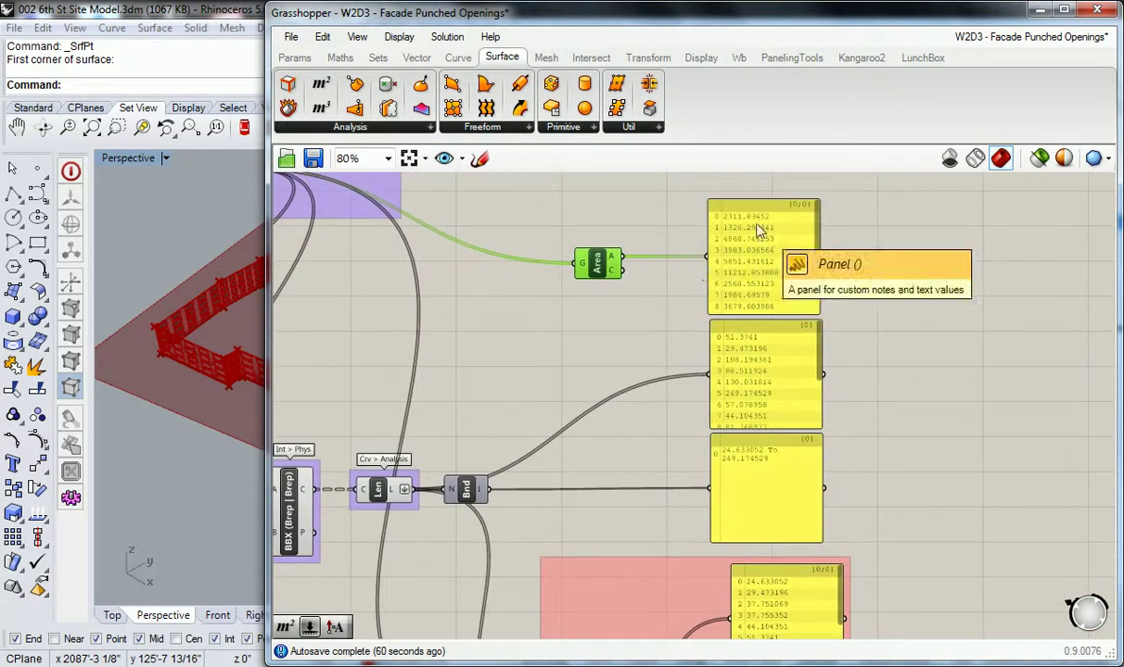
pyautogui.moveTo(538, 330); pyautogui.dragTo(588, 311, button='right')
pyautogui.click(779, 438)
pyautogui.press('Delete')
pyautogui.hotkey('ctrl', 'z')
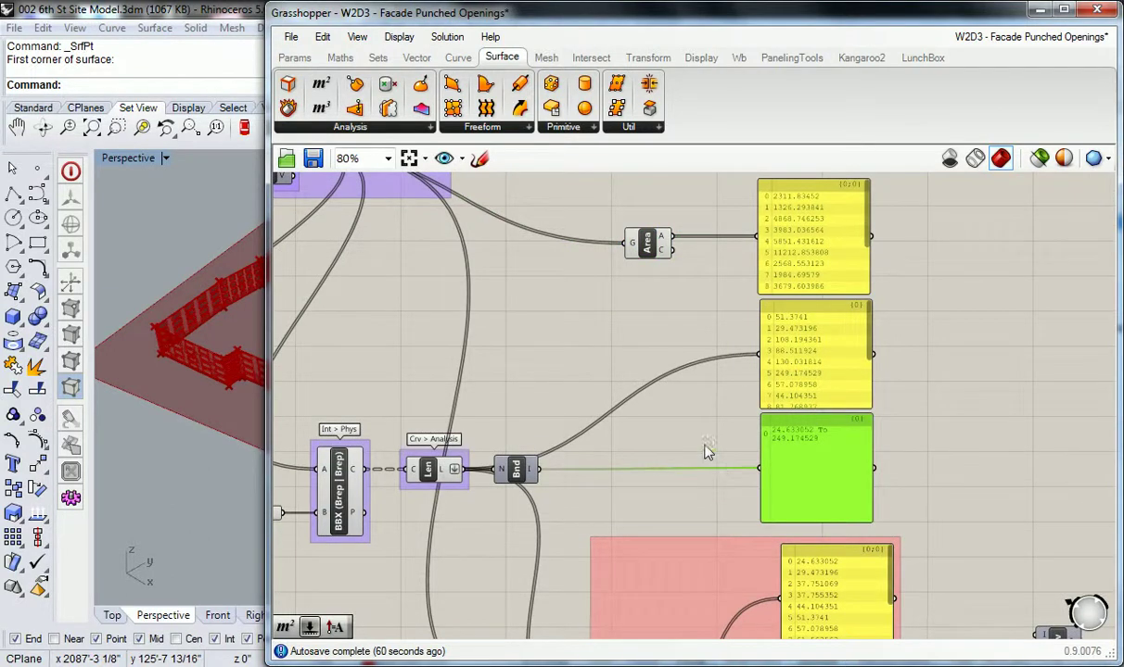
pyautogui.click(720, 380)
# Insert a Surface parameter between Deconstruct Brep's F output and the unsorted Area component's G input, aligned beside Area
pyautogui.scroll(-3, 741, 376)
pyautogui.scroll(3, 742, 278)
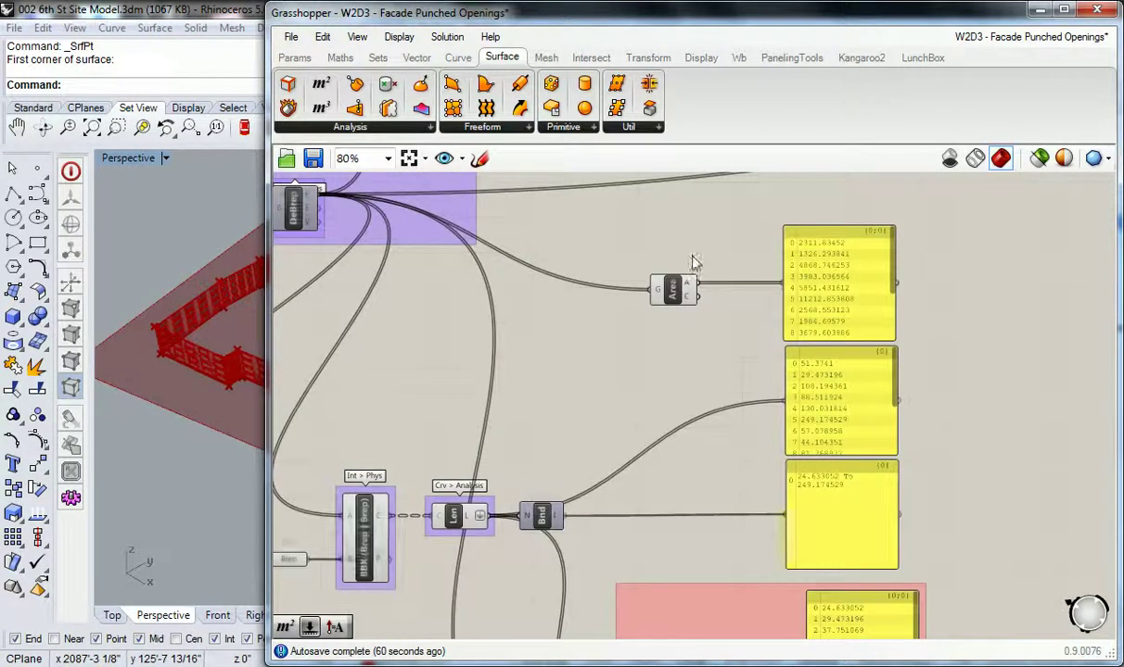
pyautogui.click(295, 58)
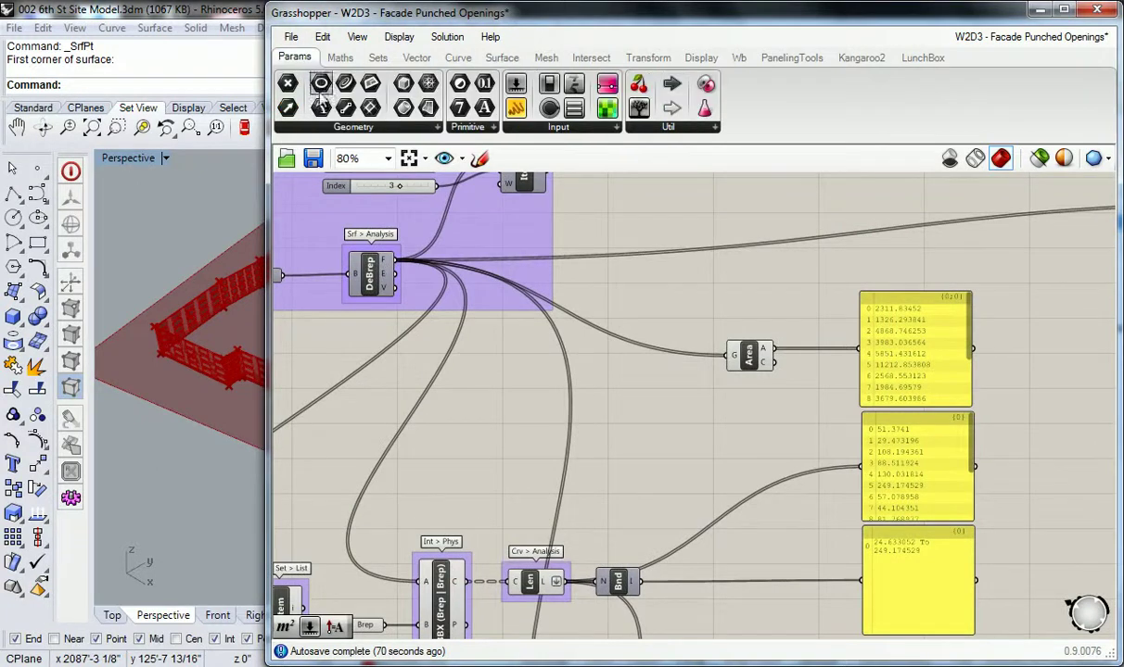
pyautogui.moveTo(369, 109); pyautogui.dragTo(649, 367)
pyautogui.moveTo(396, 260); pyautogui.dragTo(737, 362)
pyautogui.moveTo(653, 367); pyautogui.dragTo(677, 356)
pyautogui.click(639, 456)
# Examine the Brep intersection curves output, the Surface parameter's facade faces, and Deconstruct Brep's face output
pyautogui.moveTo(640, 456); pyautogui.dragTo(622, 393, button='right')
pyautogui.moveTo(444, 521)
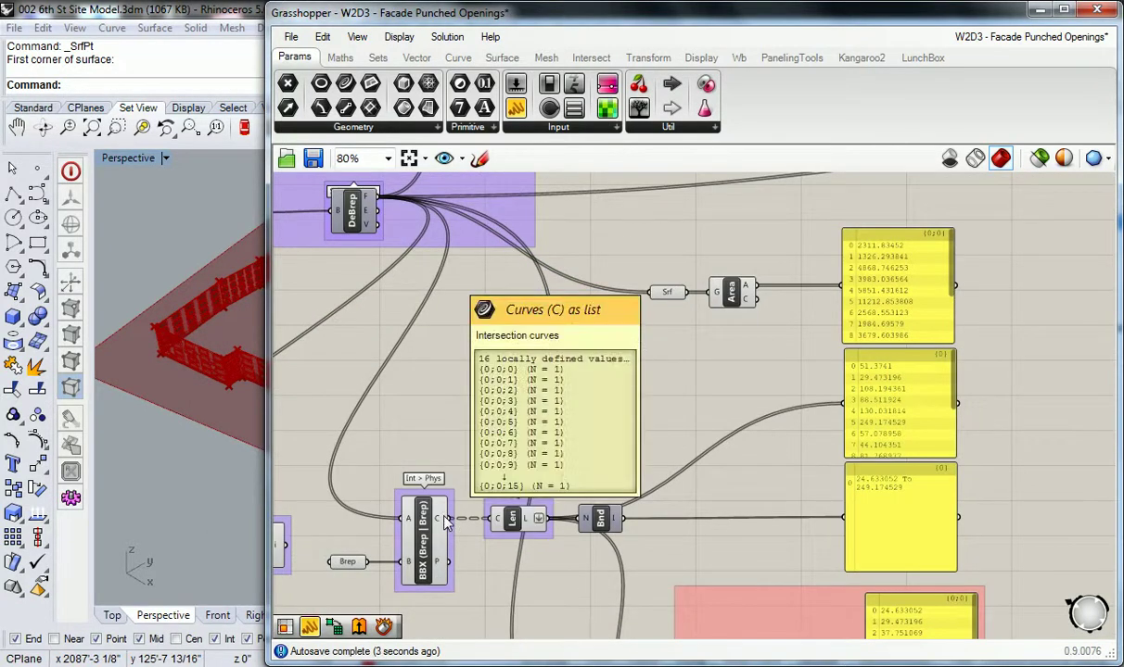
pyautogui.moveTo(625, 421); pyautogui.dragTo(567, 419, button='right')
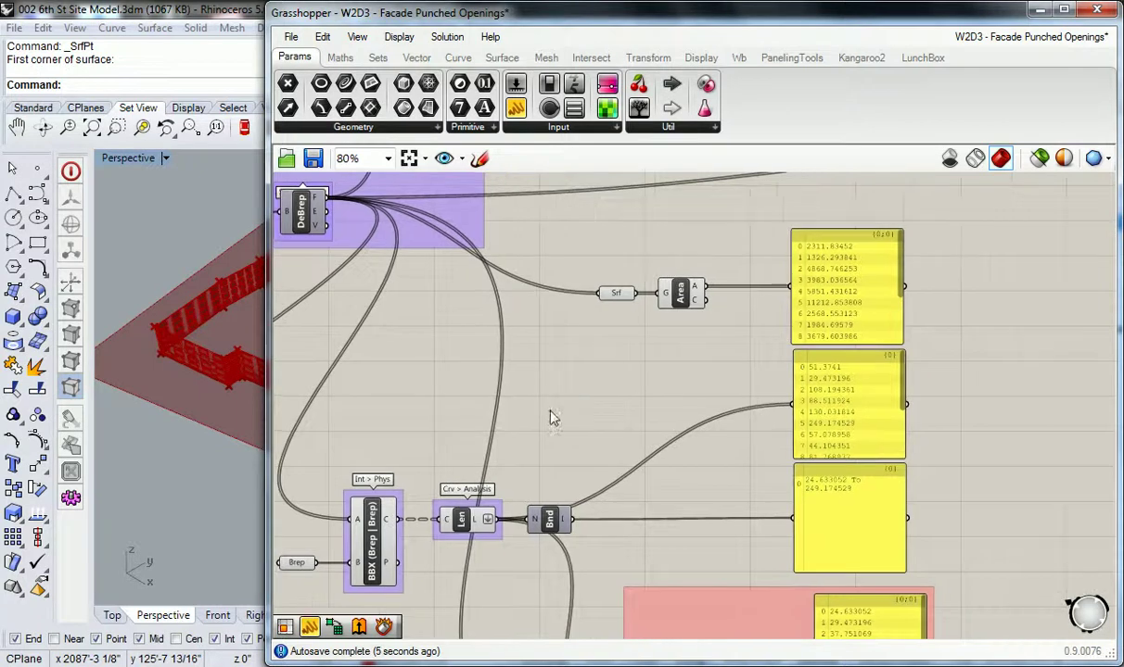
pyautogui.moveTo(644, 452); pyautogui.dragTo(594, 361, button='right')
pyautogui.click(570, 212)
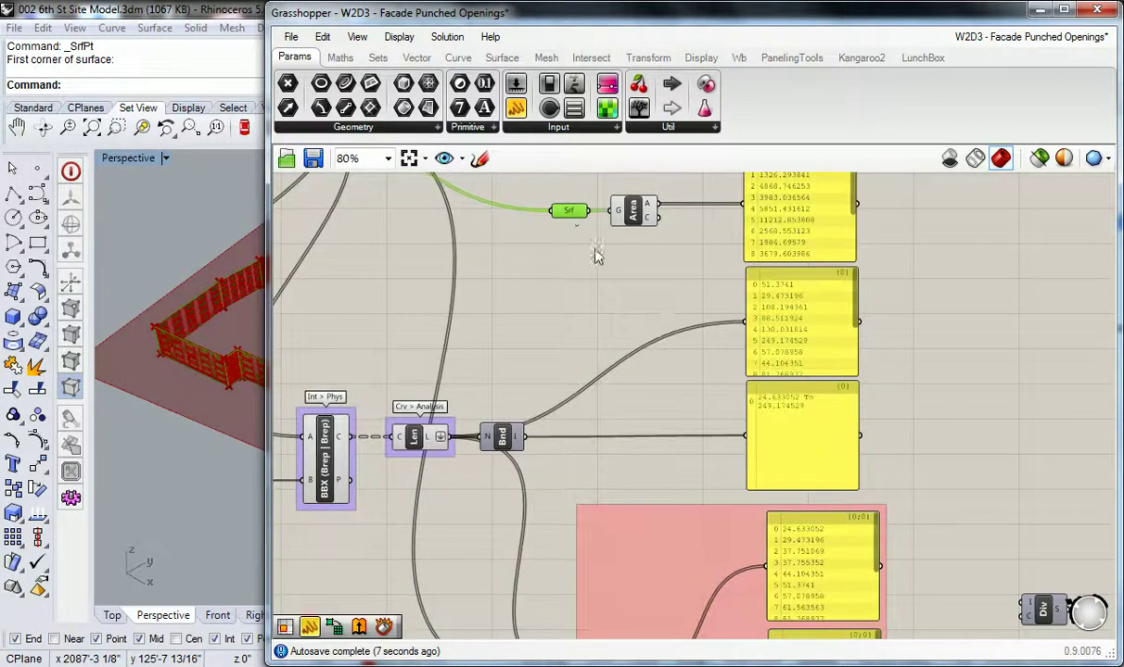
pyautogui.moveTo(594, 278); pyautogui.dragTo(547, 326, button='right')
pyautogui.click(554, 331)
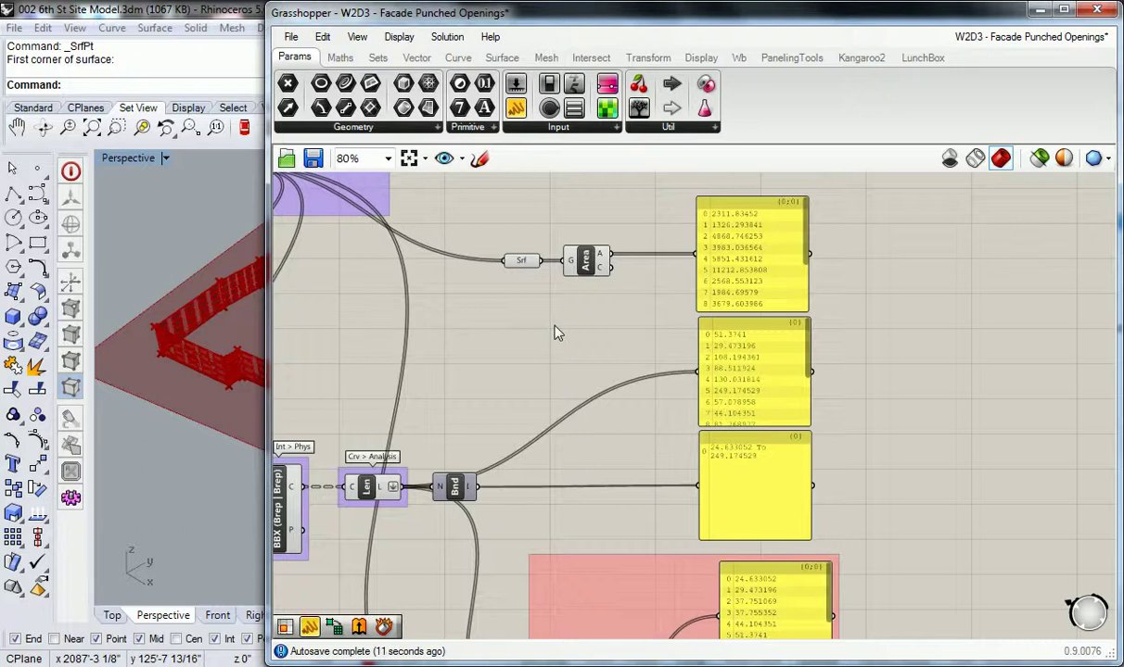
pyautogui.moveTo(429, 274); pyautogui.dragTo(594, 324, button='right')
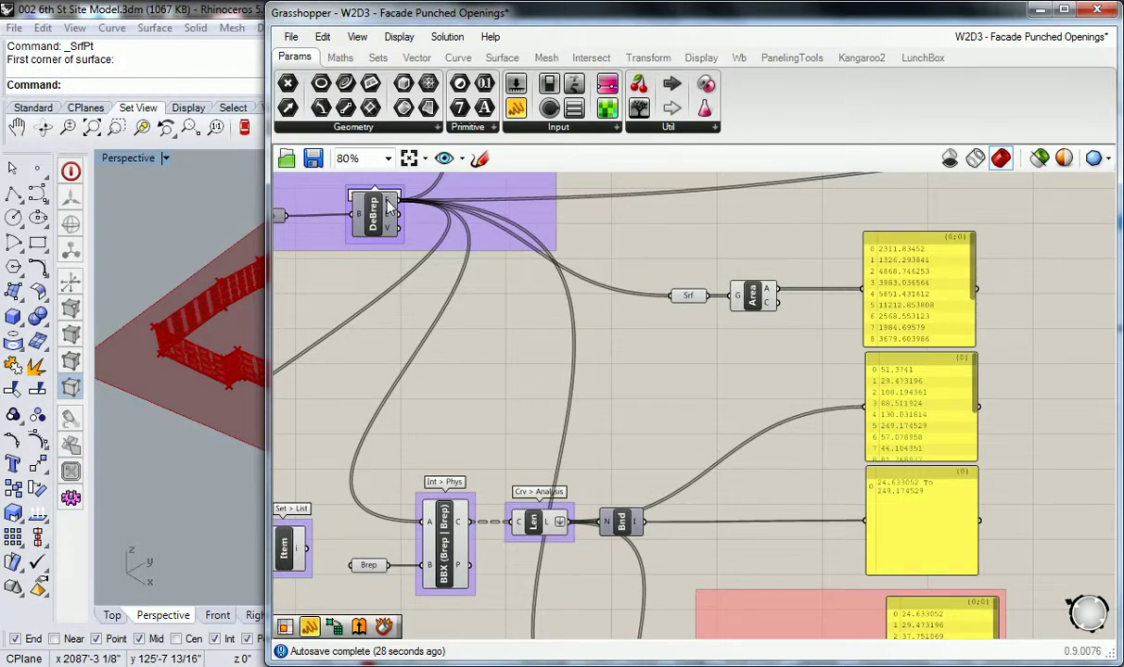
pyautogui.moveTo(387, 204)
pyautogui.scroll(-2, 622, 382)
pyautogui.scroll(4, 636, 500)
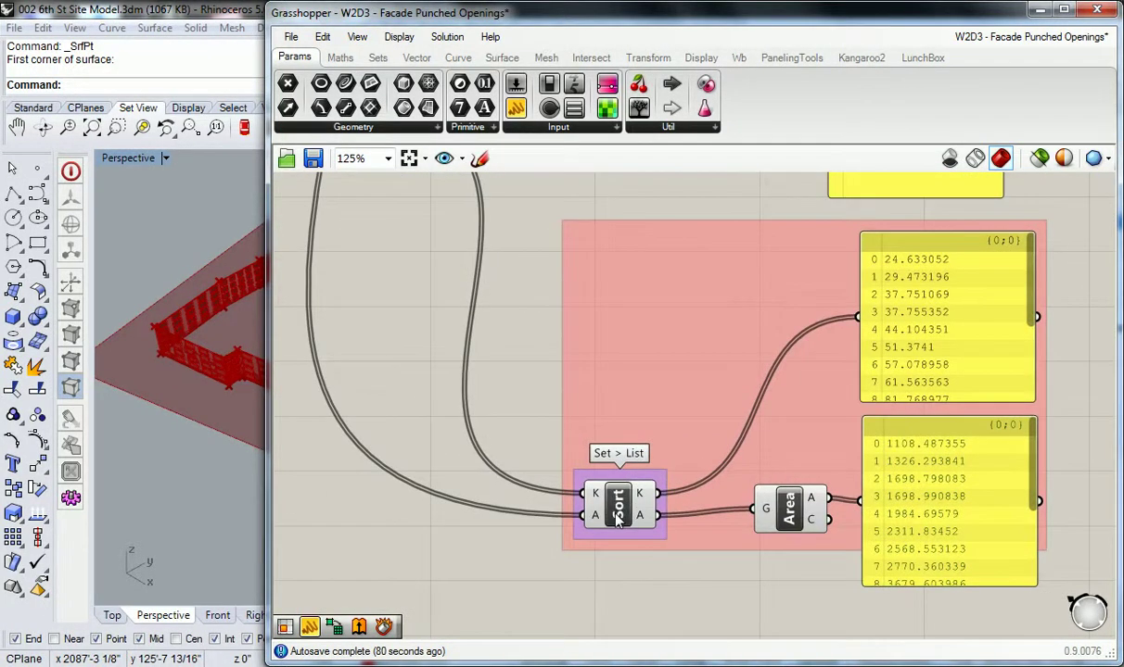
# Examine Sort List's key input and compare its sorted output panels with the original curve lengths, areas and surfaces
pyautogui.moveTo(597, 496)
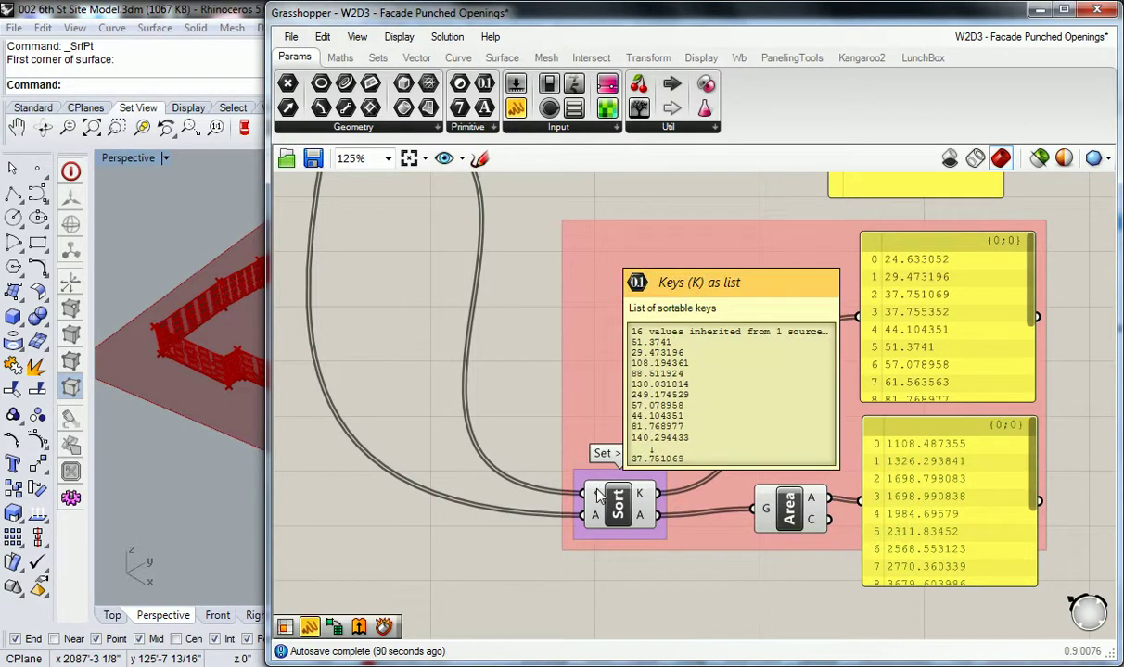
pyautogui.moveTo(886, 347); pyautogui.dragTo(760, 364, button='right')
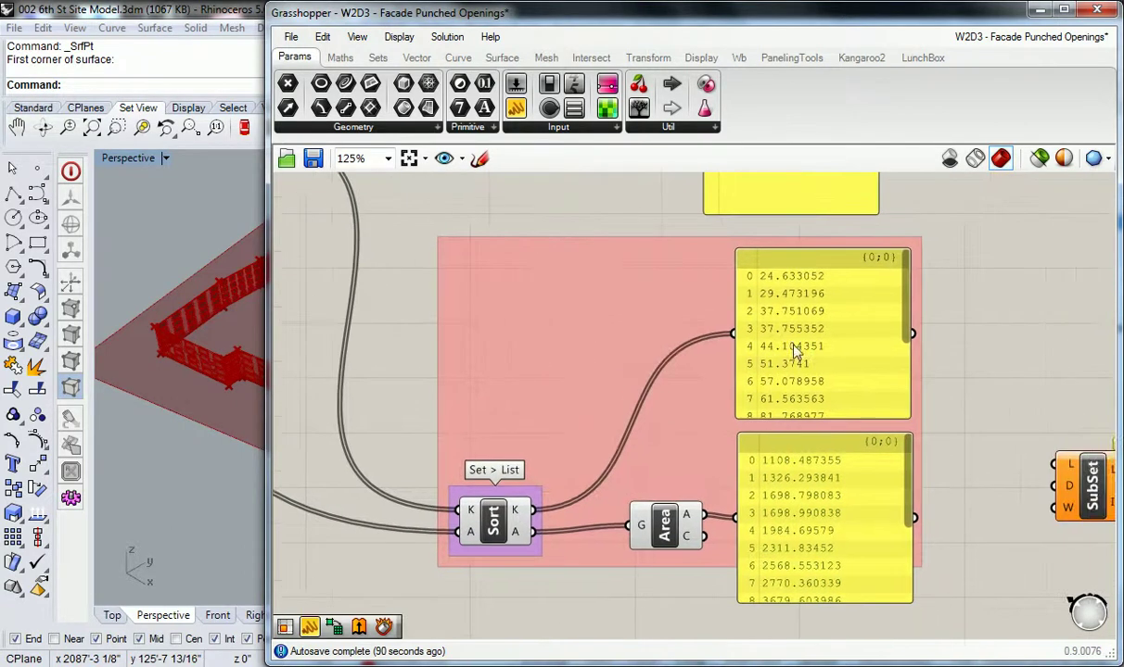
pyautogui.click(853, 333)
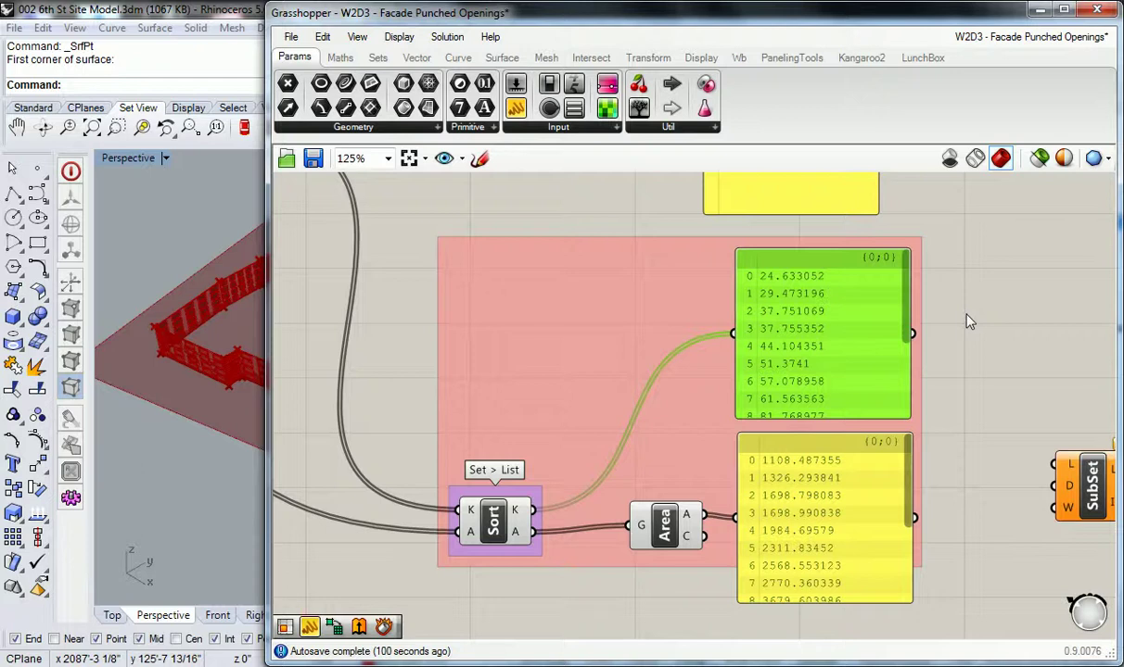
pyautogui.scroll(1, 969, 322)
pyautogui.scroll(-1, 899, 294)
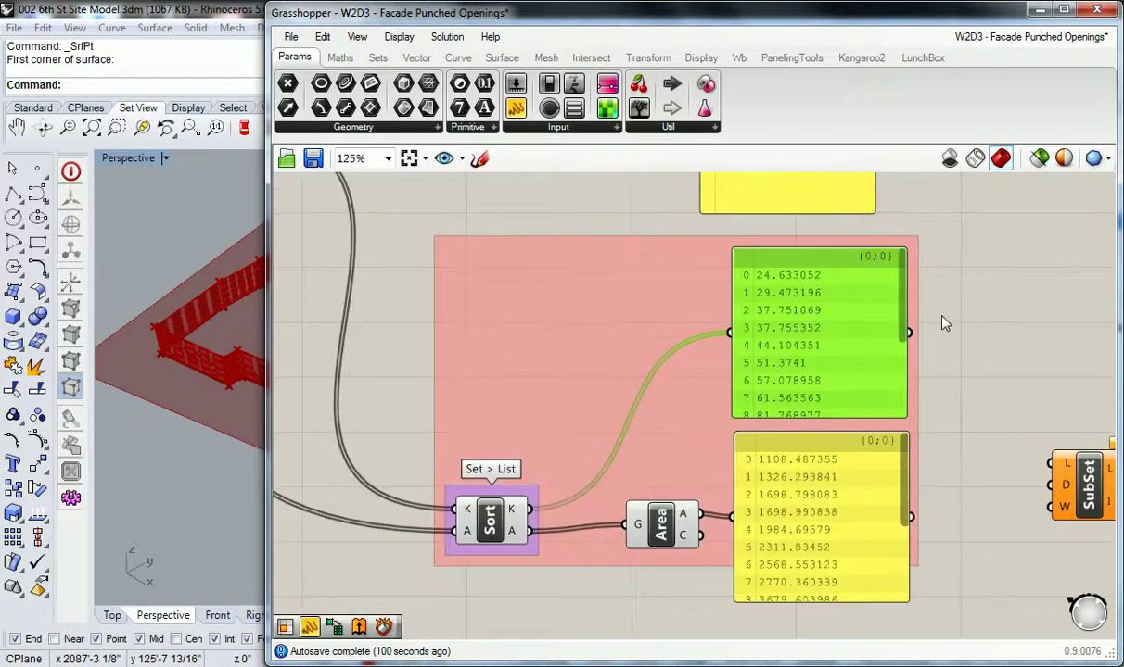
pyautogui.moveTo(890, 329); pyautogui.dragTo(933, 290, button='right')
pyautogui.scroll(-3, 572, 394)
pyautogui.moveTo(572, 394); pyautogui.dragTo(609, 280, button='right')
pyautogui.scroll(2, 582, 406)
pyautogui.moveTo(610, 423); pyautogui.dragTo(631, 386, button='right')
pyautogui.click(862, 394)
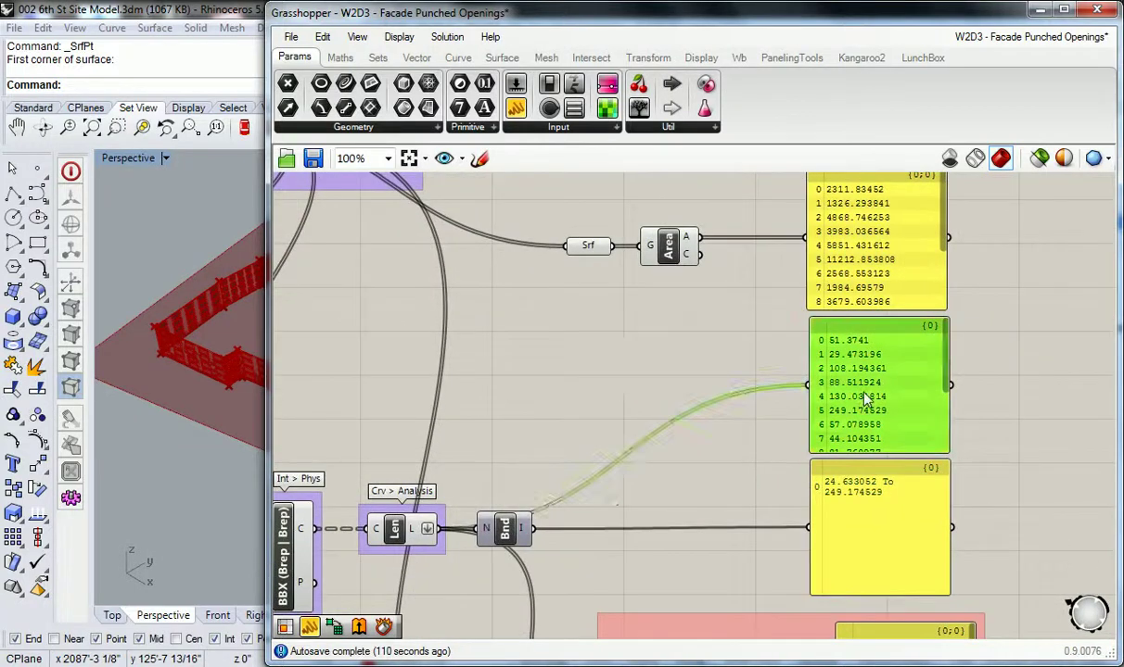
pyautogui.click(758, 320)
pyautogui.moveTo(722, 296); pyautogui.dragTo(711, 352, button='right')
pyautogui.click(584, 306)
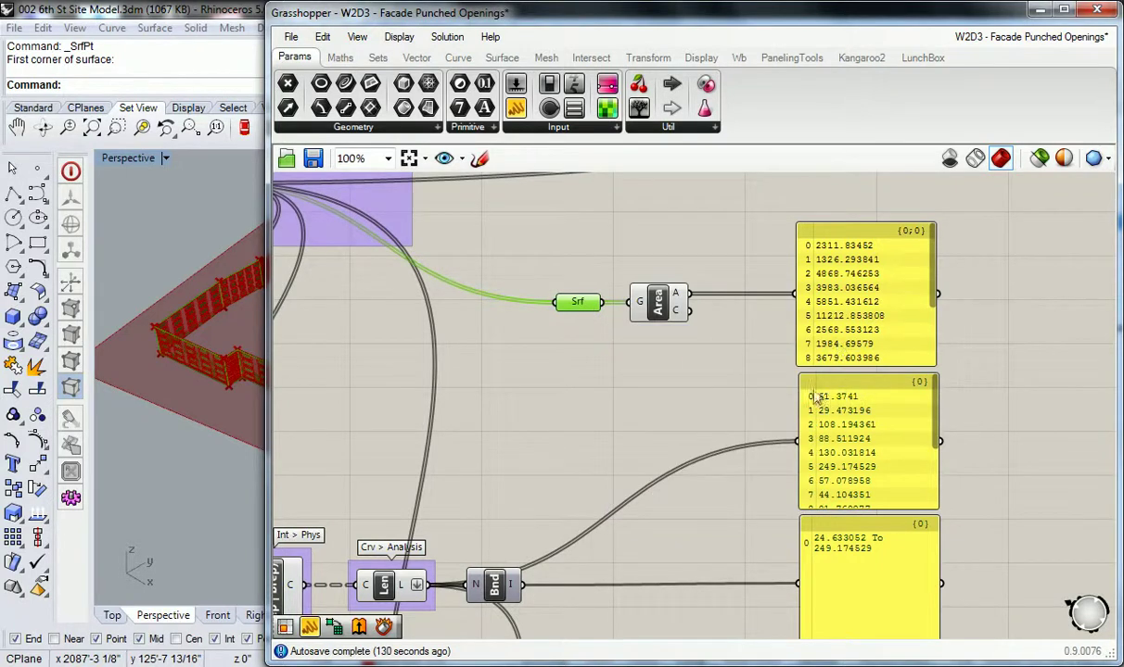
pyautogui.moveTo(623, 381); pyautogui.dragTo(690, 273, button='right')
pyautogui.moveTo(805, 508); pyautogui.dragTo(825, 301, button='right')
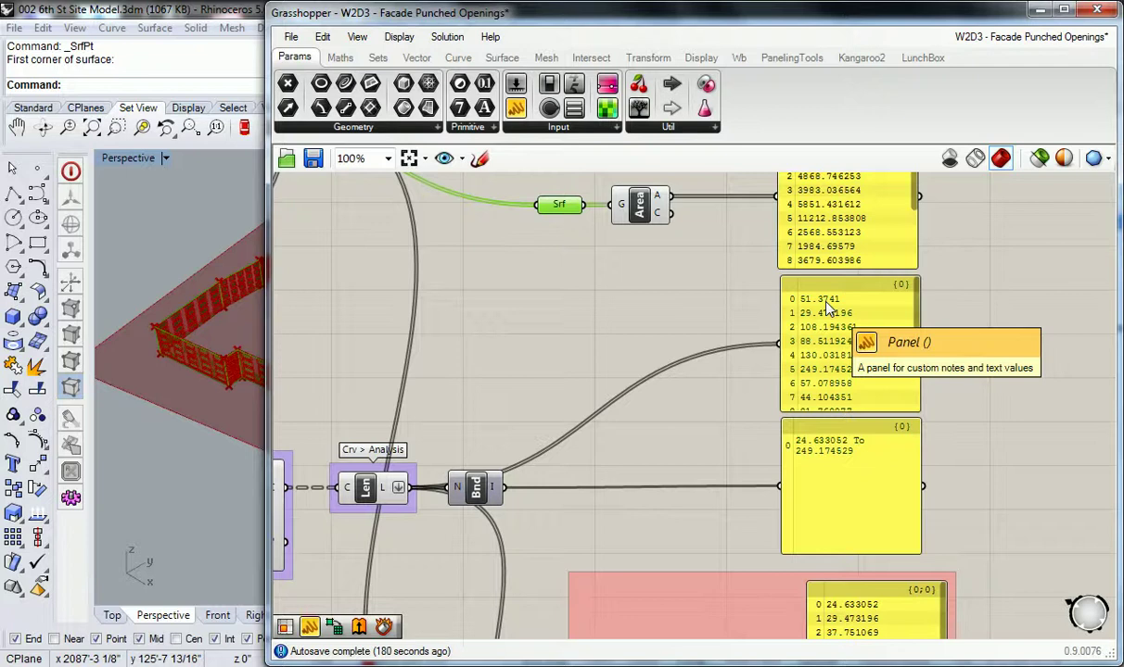
# Place the unsorted curve lengths panel directly beside the sorted lengths panel to compare their order
pyautogui.moveTo(827, 306); pyautogui.dragTo(484, 205, button='right')
pyautogui.click(575, 269)
pyautogui.moveTo(487, 218); pyautogui.dragTo(669, 541)
pyautogui.click(627, 427)
pyautogui.moveTo(627, 428); pyautogui.dragTo(714, 404, button='right')
pyautogui.scroll(5, 713, 404)
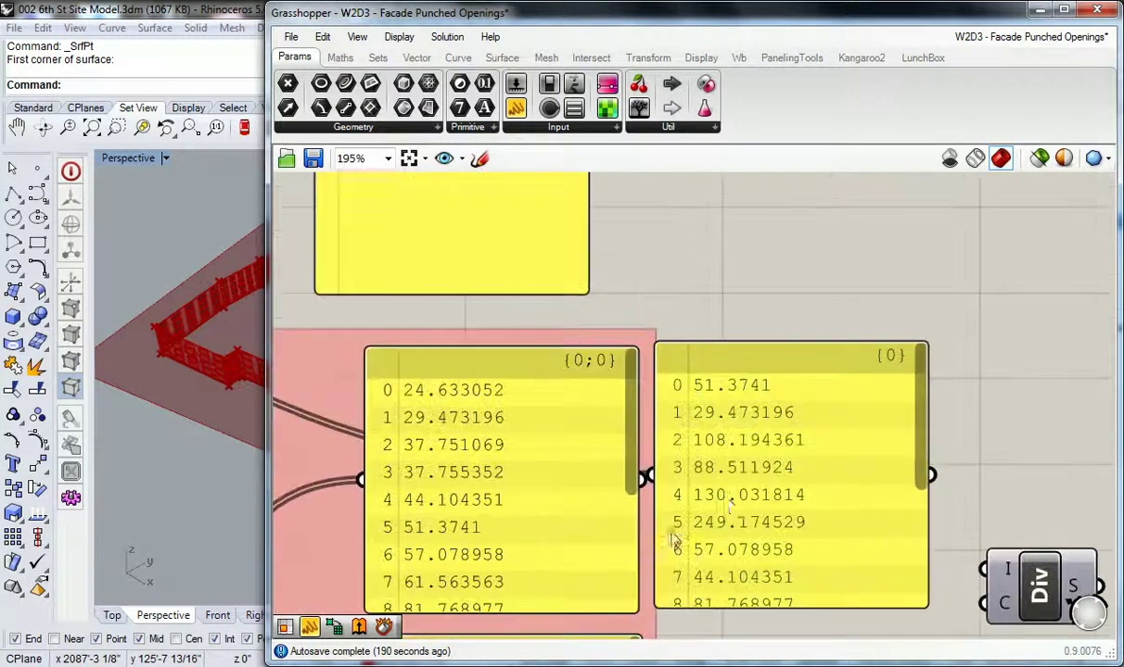
pyautogui.moveTo(689, 477); pyautogui.dragTo(800, 456, button='right')
pyautogui.moveTo(818, 269); pyautogui.dragTo(821, 275)
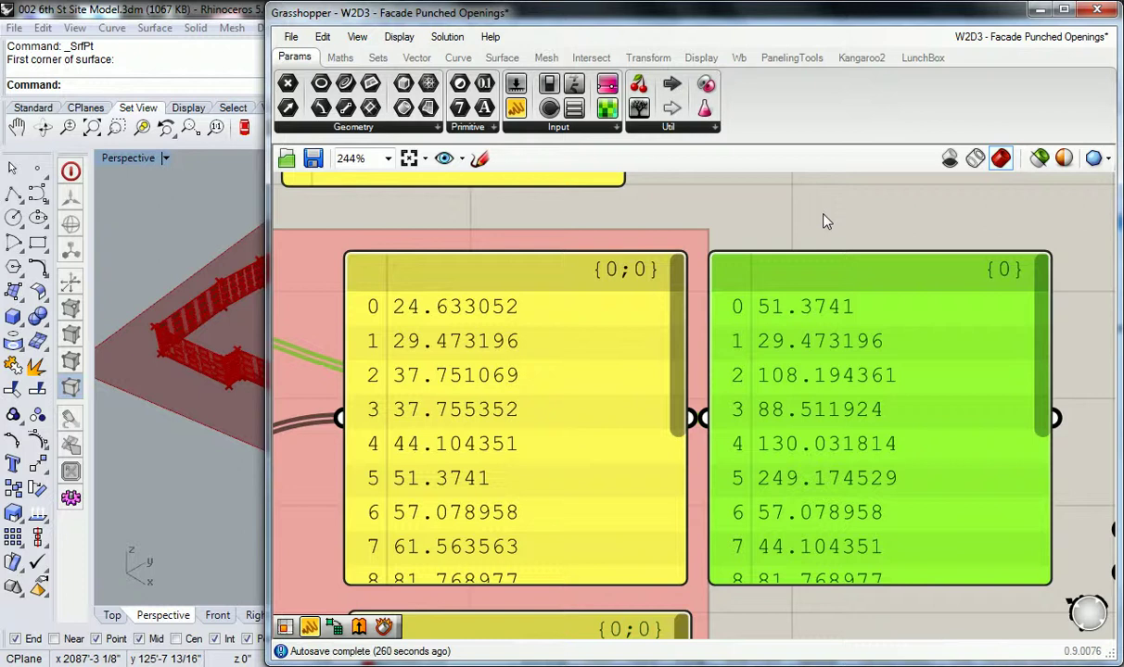
# Return the unsorted curve lengths panel to its place between the areas panel and the Bounds domain panel
pyautogui.scroll(-2, 844, 289)
pyautogui.scroll(-1, 844, 290)
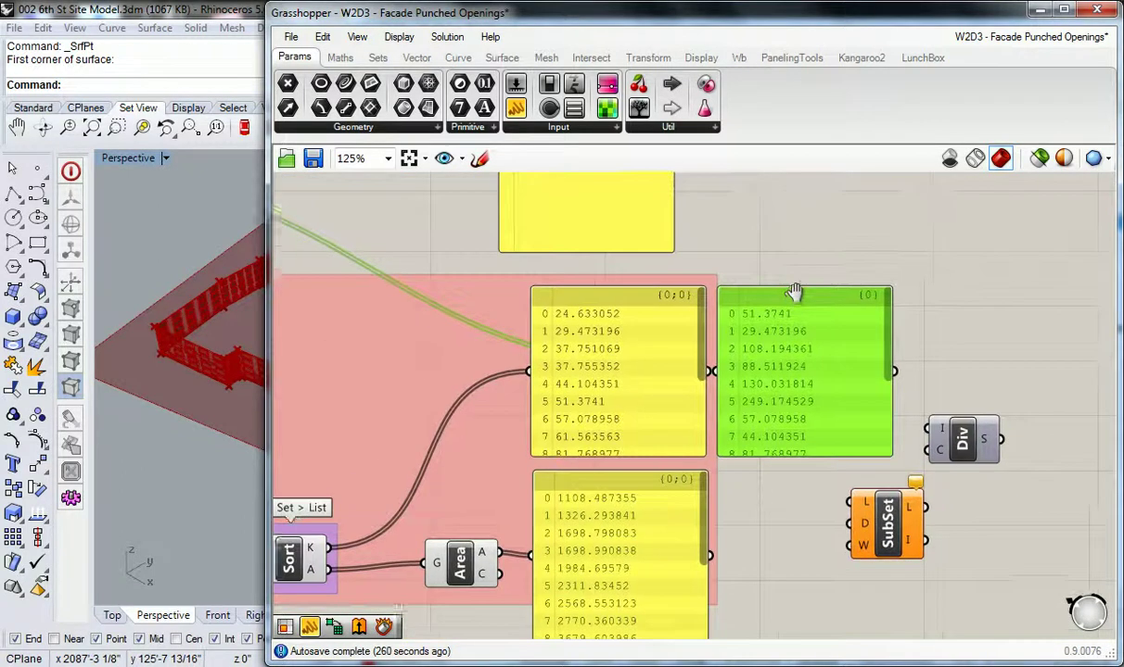
pyautogui.moveTo(807, 317); pyautogui.dragTo(817, 274)
pyautogui.scroll(-5, 818, 273)
pyautogui.moveTo(784, 363); pyautogui.dragTo(703, 262)
pyautogui.moveTo(575, 232); pyautogui.dragTo(600, 294, button='right')
pyautogui.scroll(3, 593, 269)
pyautogui.scroll(-3, 600, 294)
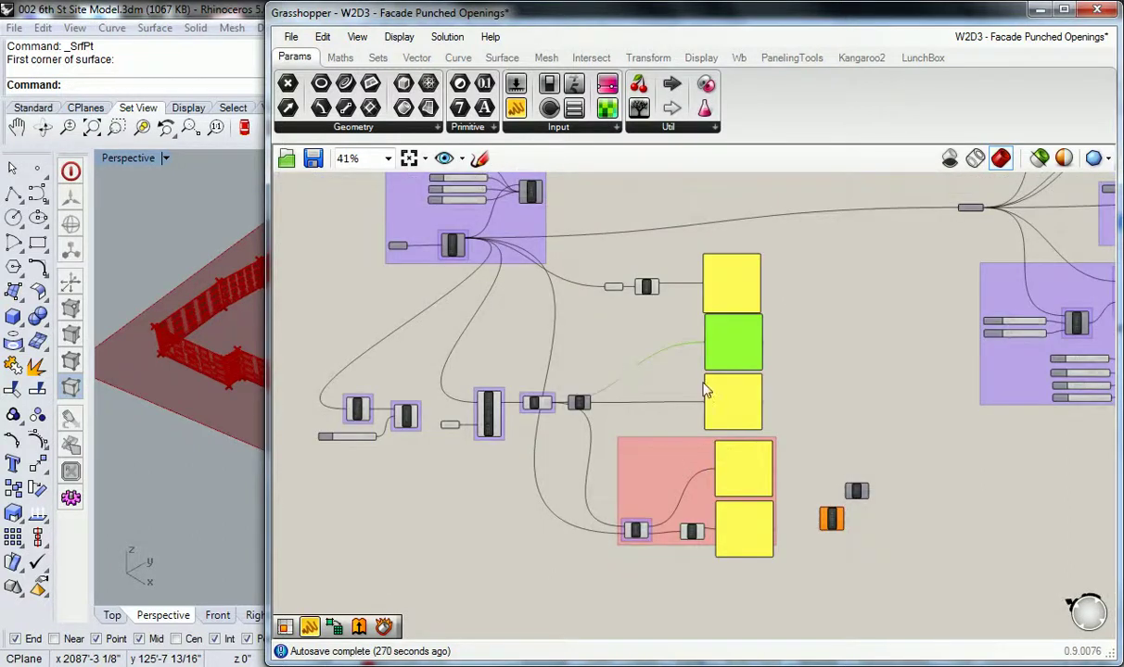
pyautogui.scroll(2, 664, 394)
pyautogui.moveTo(799, 304); pyautogui.dragTo(784, 385)
pyautogui.click(610, 298)
pyautogui.moveTo(715, 328); pyautogui.dragTo(693, 332, button='right')
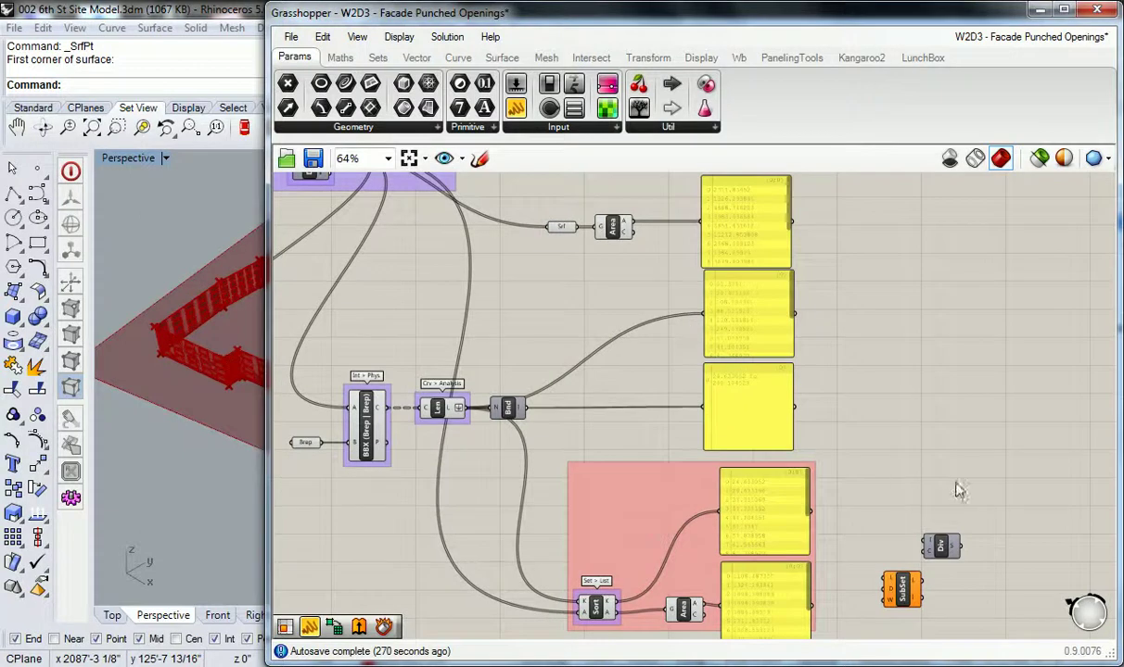
# Move the Divide Domain and Sub List components up, level with the Bounds domain panel
pyautogui.moveTo(982, 494); pyautogui.dragTo(926, 474)
pyautogui.click(827, 320)
pyautogui.moveTo(839, 316); pyautogui.dragTo(845, 316, button='right')
pyautogui.moveTo(524, 271); pyautogui.dragTo(552, 316, button='right')
# Delete the unsorted Surface parameter, its Area component and panel, the unsorted lengths panel, and the Bounds domain panel
pyautogui.click(649, 269)
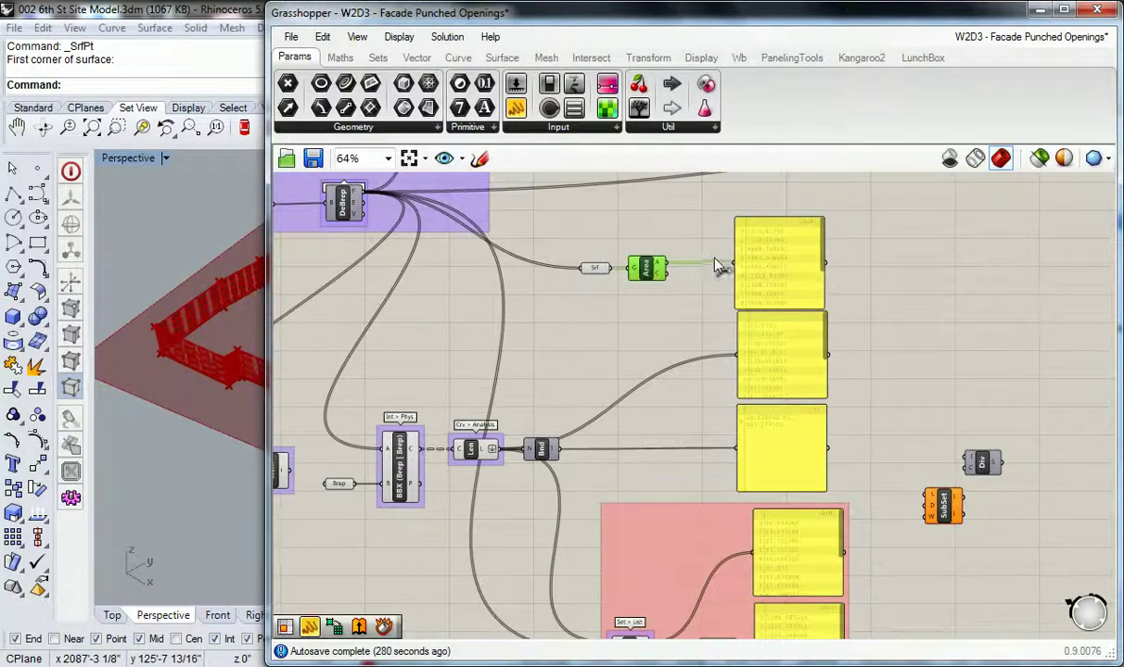
pyautogui.moveTo(697, 313); pyautogui.dragTo(707, 253, button='right')
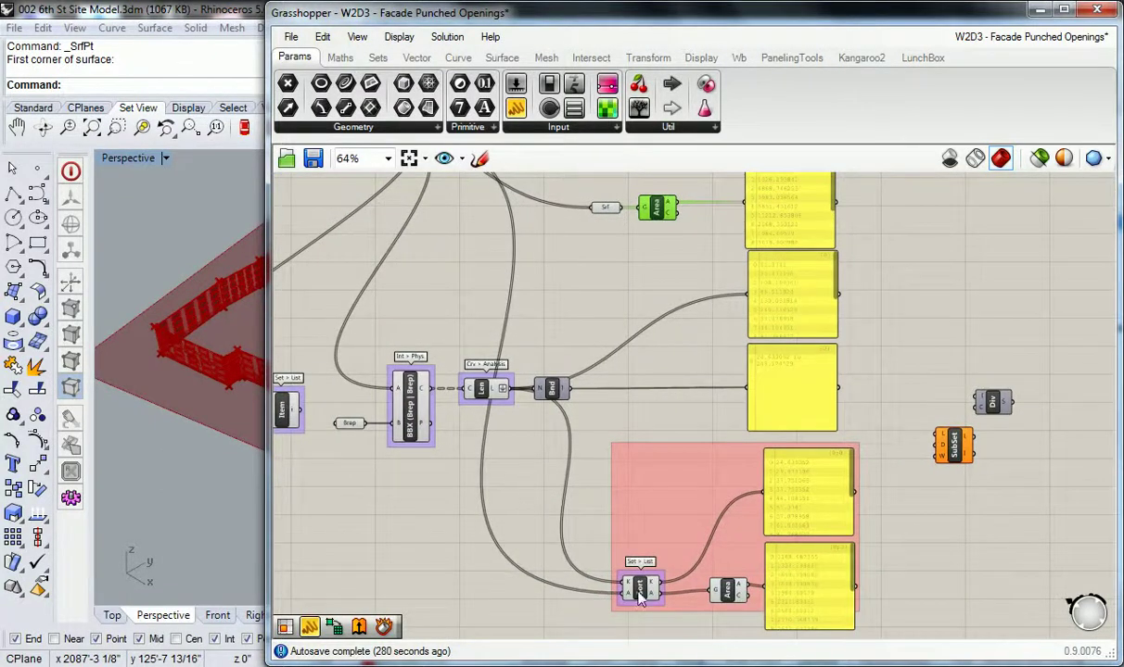
pyautogui.press('Delete')
pyautogui.click(765, 206)
pyautogui.press('Delete')
pyautogui.rightClick(684, 258)
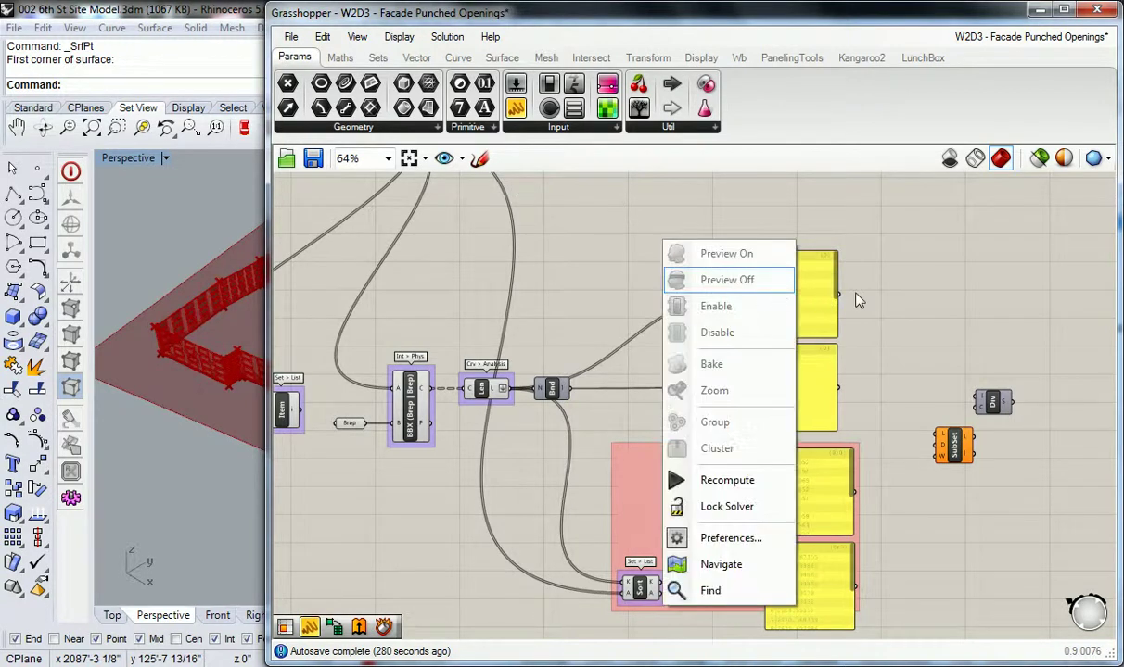
pyautogui.click(792, 283)
pyautogui.press('Delete')
pyautogui.click(789, 385)
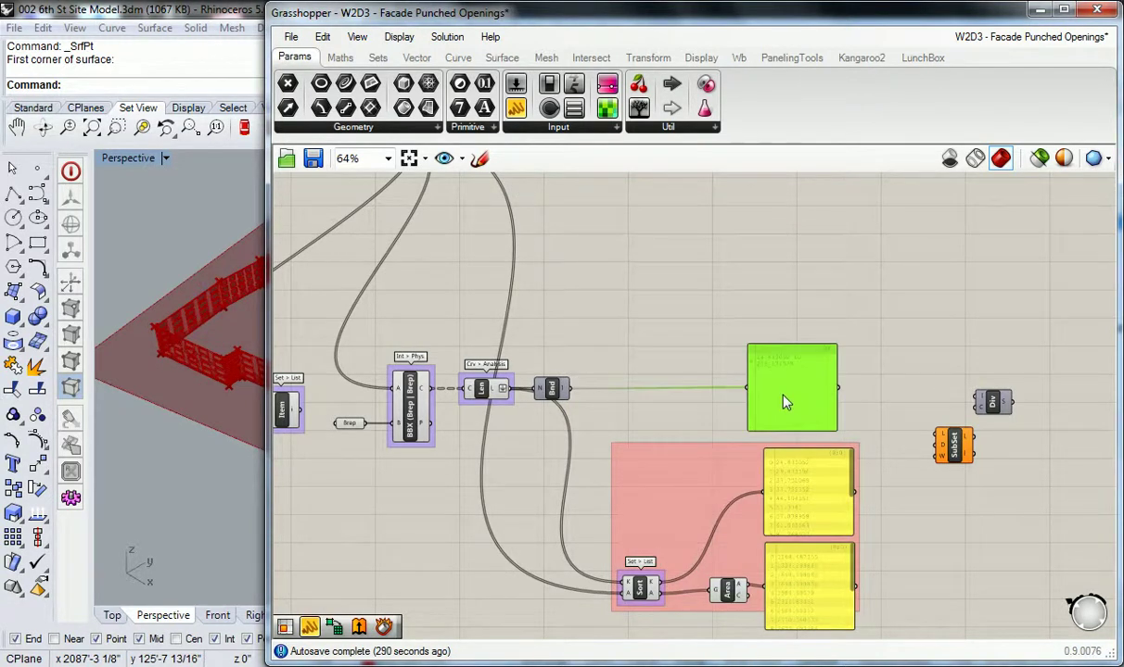
pyautogui.press('Delete')
# Move the red group with Sort List, Area and both panels up beside the Deconstruct Brep group
pyautogui.moveTo(701, 456); pyautogui.dragTo(710, 427, button='right')
pyautogui.moveTo(770, 341); pyautogui.dragTo(799, 417)
pyautogui.moveTo(696, 488); pyautogui.dragTo(731, 216)
pyautogui.moveTo(716, 235); pyautogui.dragTo(720, 381, button='right')
pyautogui.moveTo(720, 381); pyautogui.dragTo(620, 361)
# Move the Bounds component away from Length to the space beneath the red group's panels
pyautogui.click(563, 506)
pyautogui.moveTo(563, 517); pyautogui.dragTo(737, 514)
pyautogui.click(596, 482)
pyautogui.scroll(2, 595, 482)
pyautogui.moveTo(672, 477); pyautogui.dragTo(729, 472, button='right')
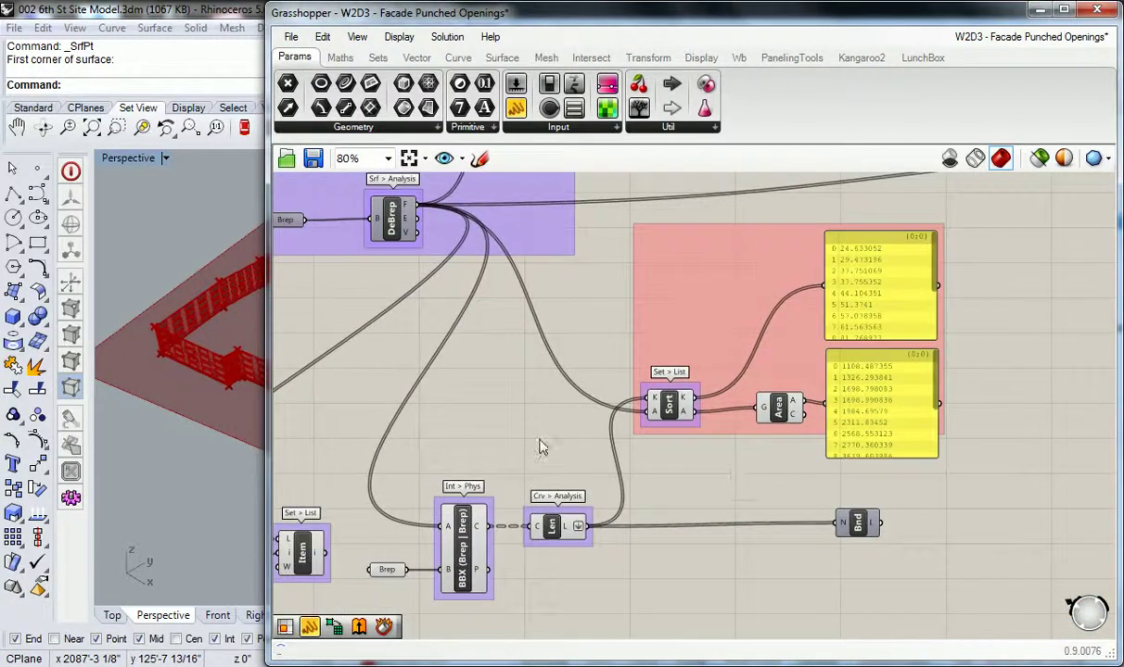